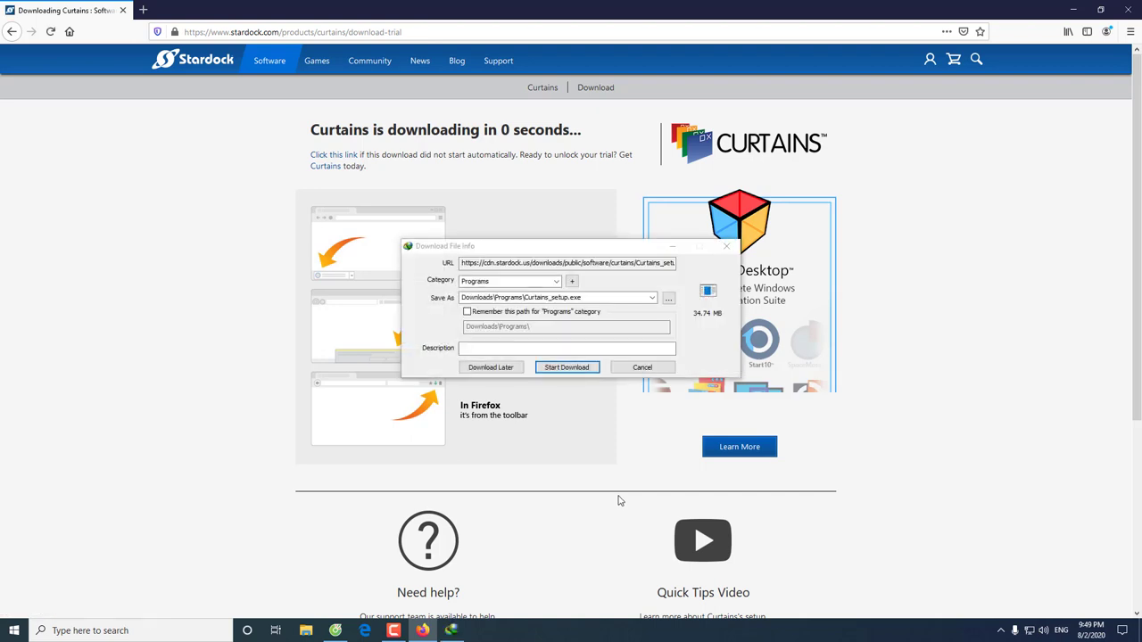
# Save Curtains_setup.exe to the Desktop, start the download and close the completion notice
pyautogui.click(670, 300)
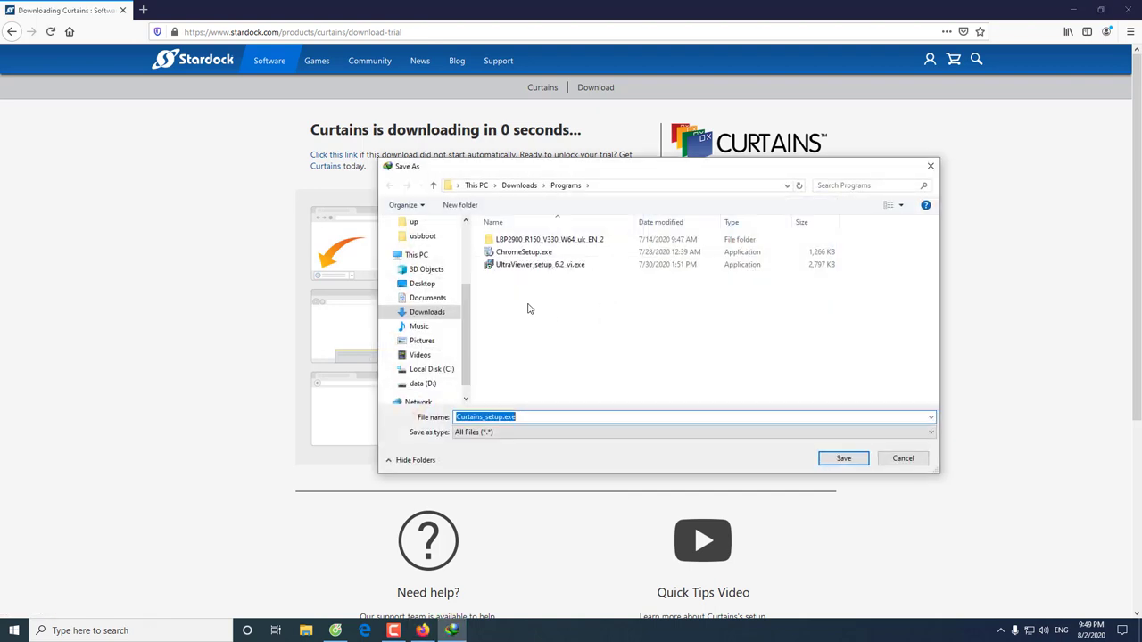
pyautogui.click(422, 282)
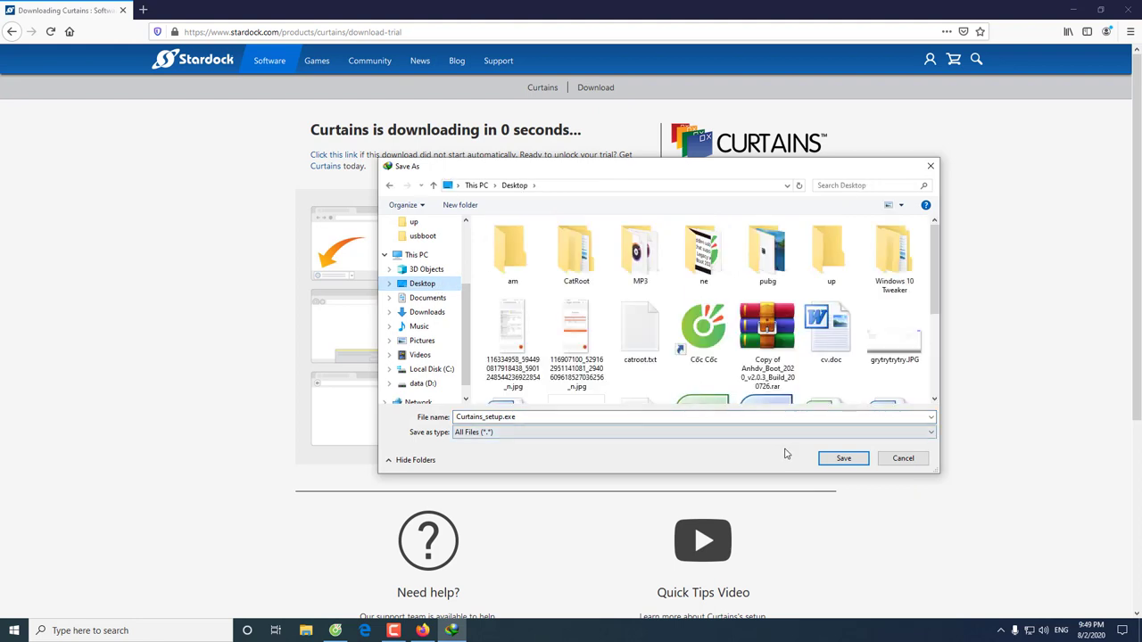
pyautogui.click(822, 457)
pyautogui.click(567, 367)
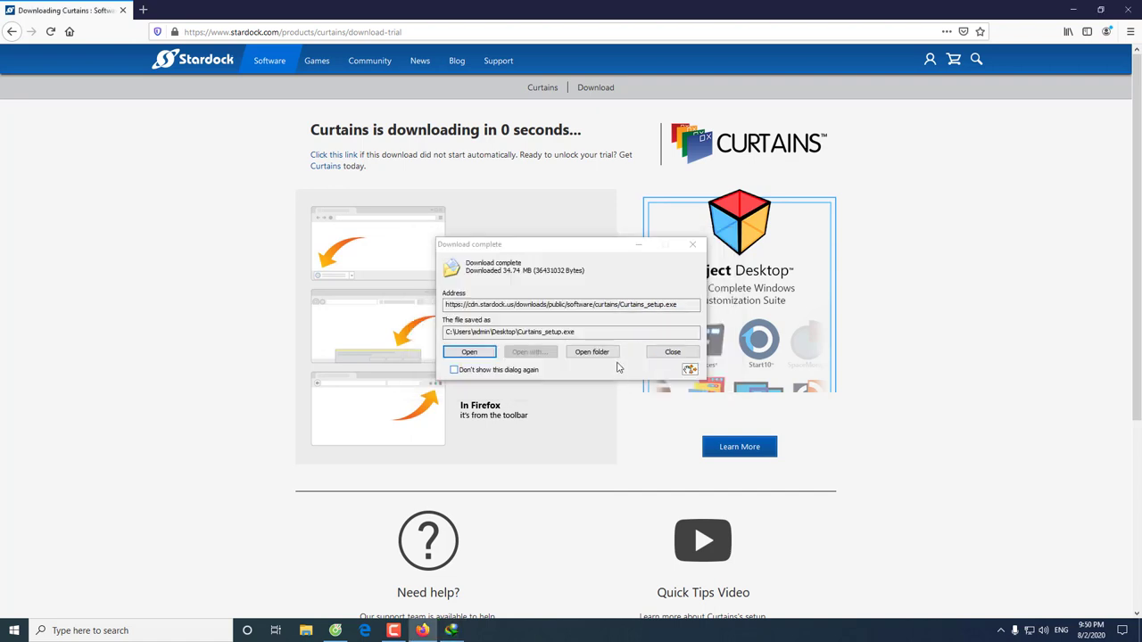
pyautogui.click(660, 354)
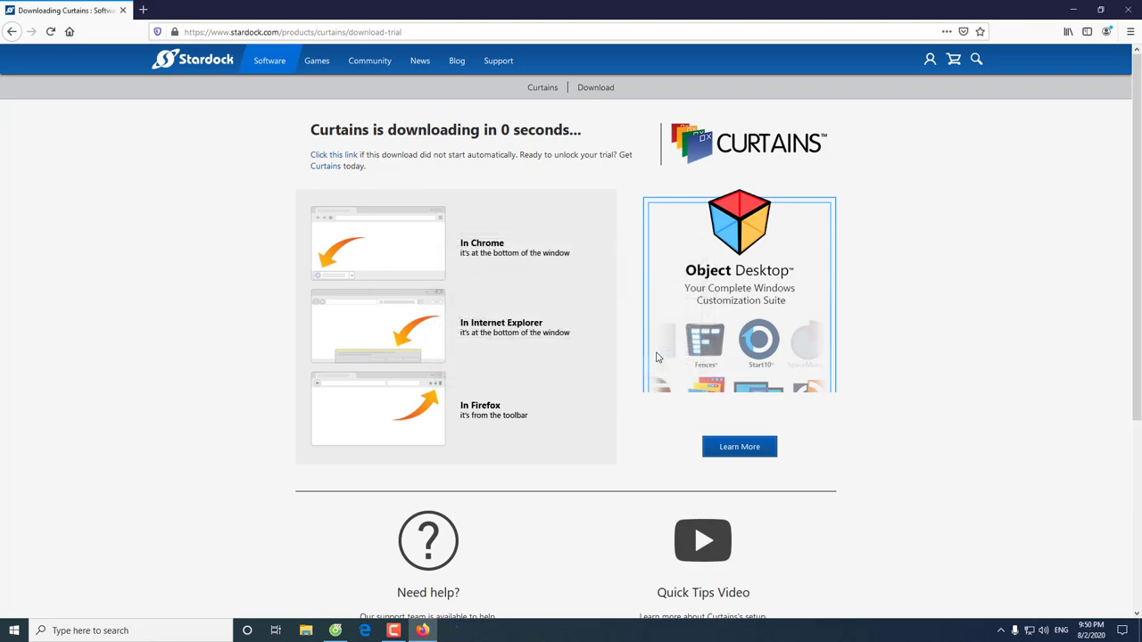
# Minimize Firefox and run the Curtains_setup installer from the desktop as administrator
pyautogui.click(1075, 8)
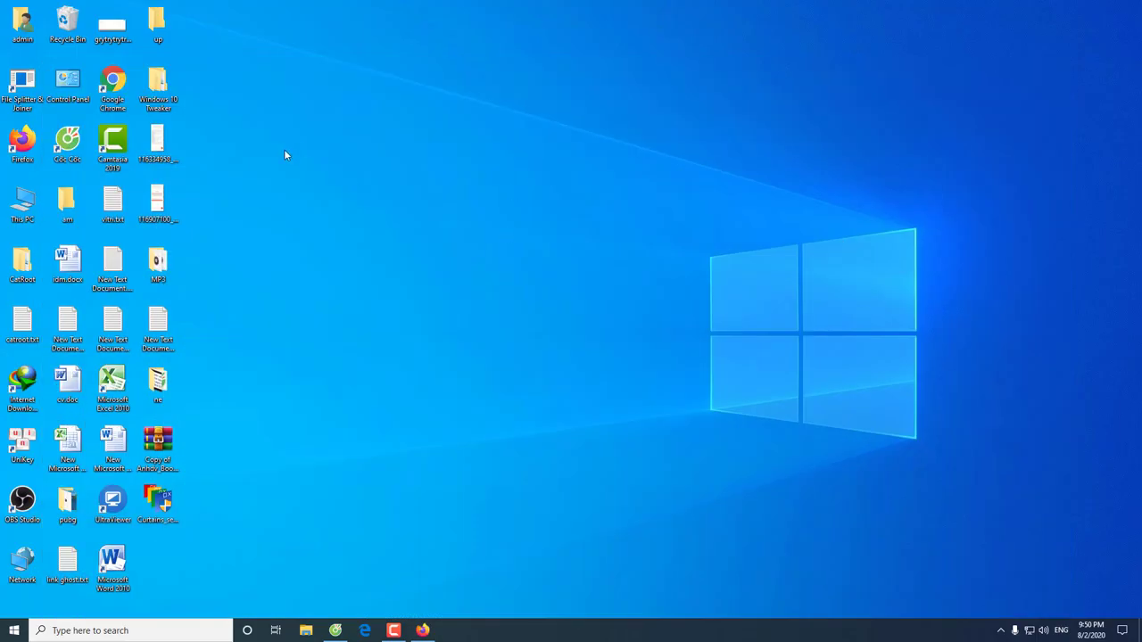
pyautogui.moveTo(169, 505); pyautogui.dragTo(515, 216)
pyautogui.rightClick(515, 209)
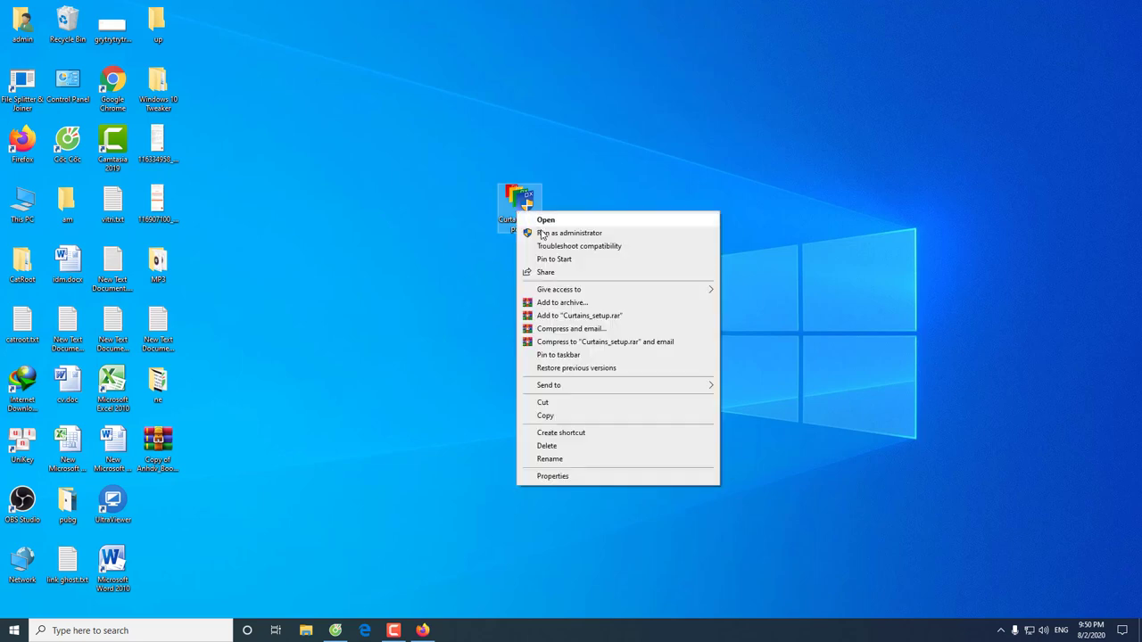
pyautogui.click(541, 232)
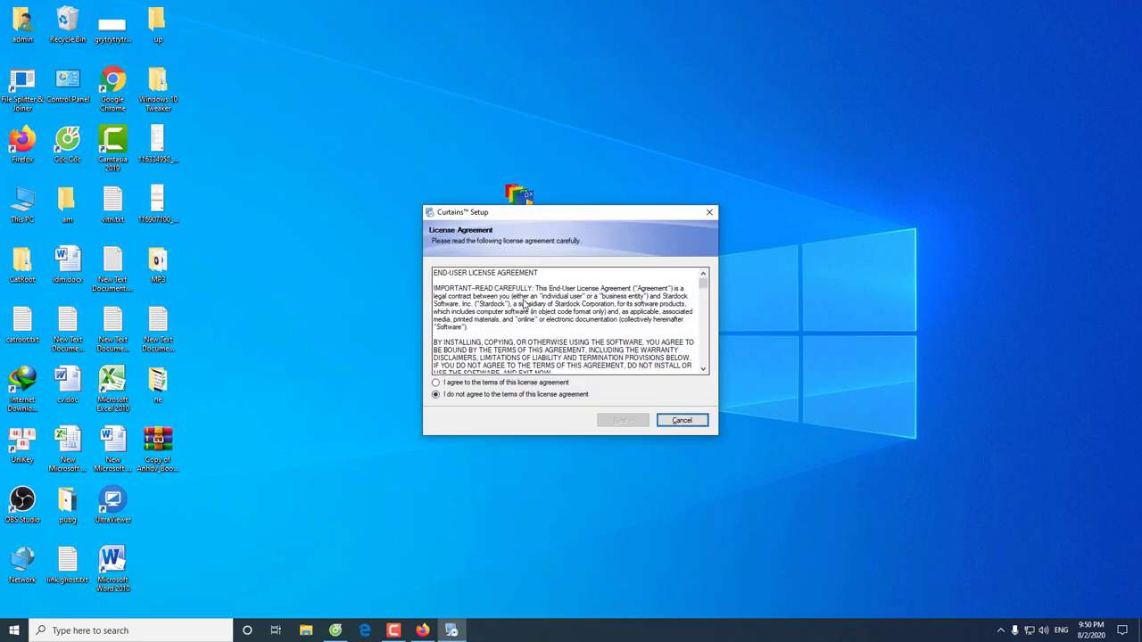
# Accept the licence terms and install into C:\Program Files (x86)\Stardock\Curtains
pyautogui.click(494, 384)
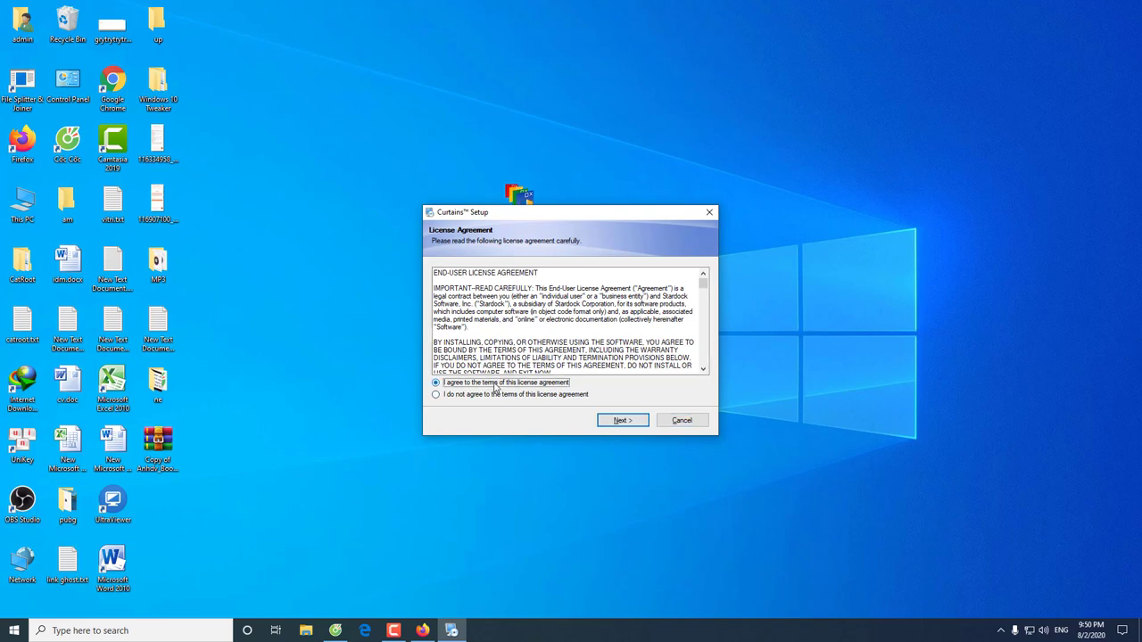
pyautogui.click(621, 420)
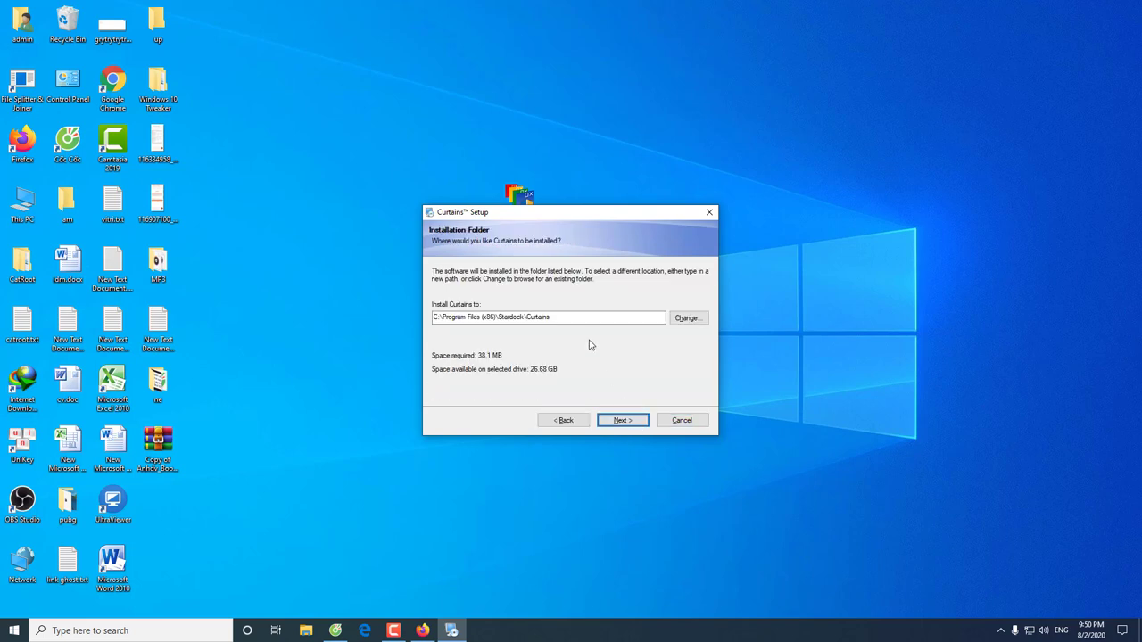
pyautogui.click(622, 420)
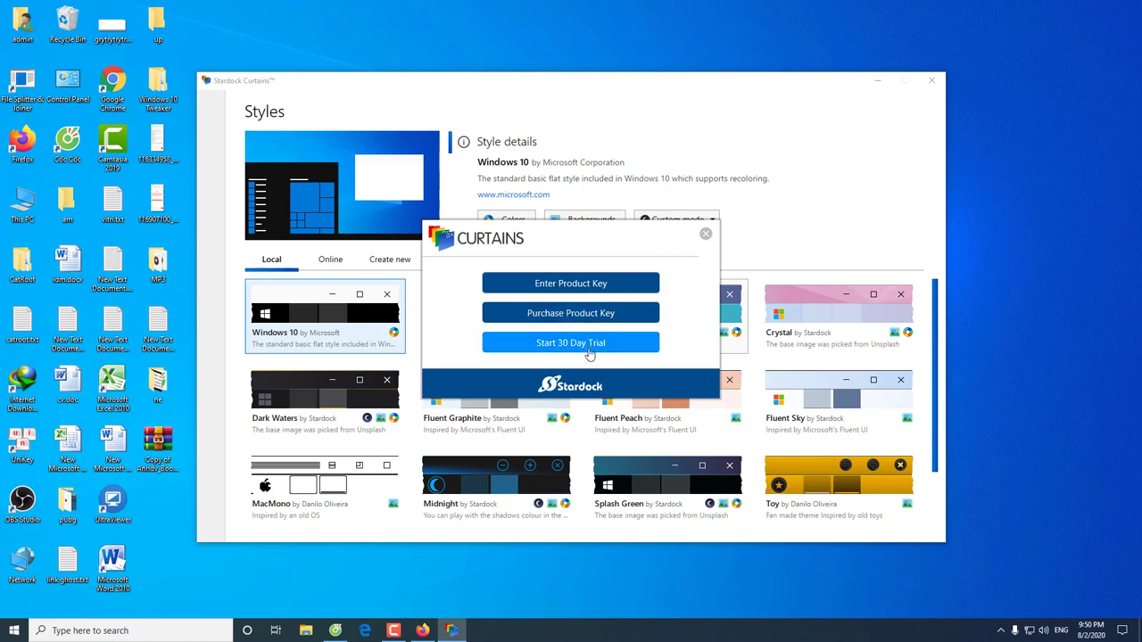
# Request the 30-day trial with an e-mail address, pass the verification notice, and return to Firefox
pyautogui.click(571, 343)
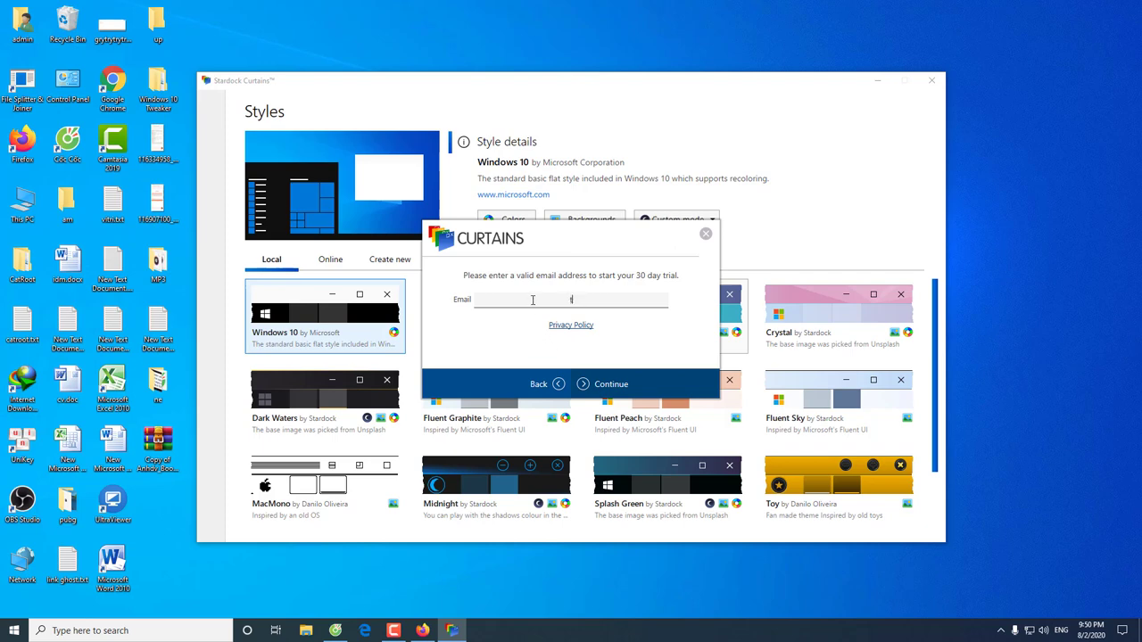
pyautogui.click(608, 385)
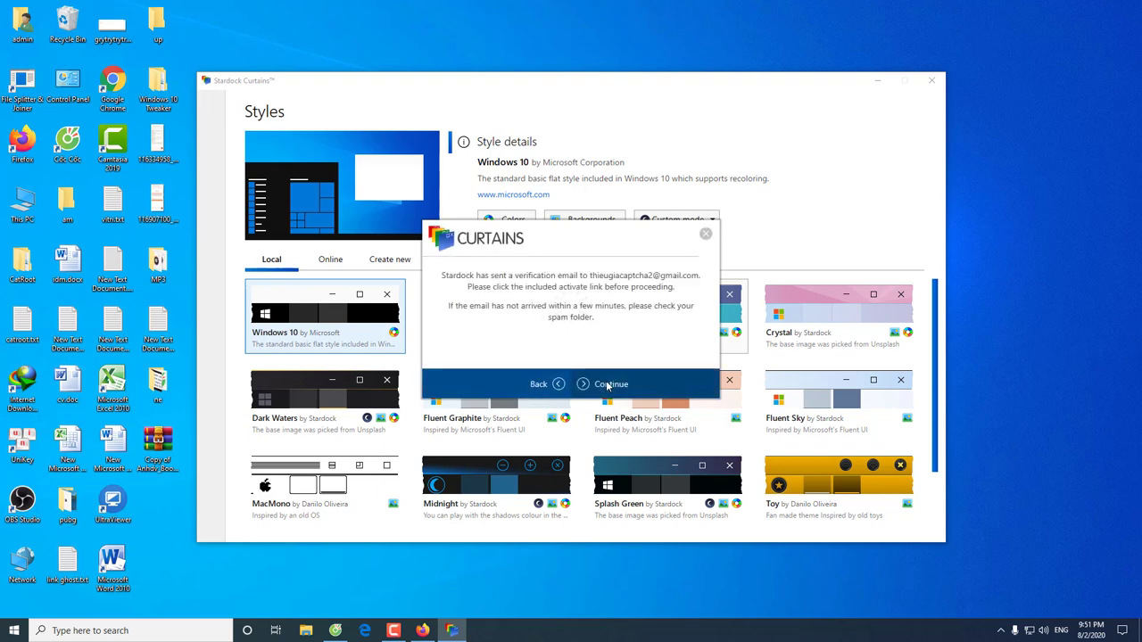
pyautogui.click(608, 384)
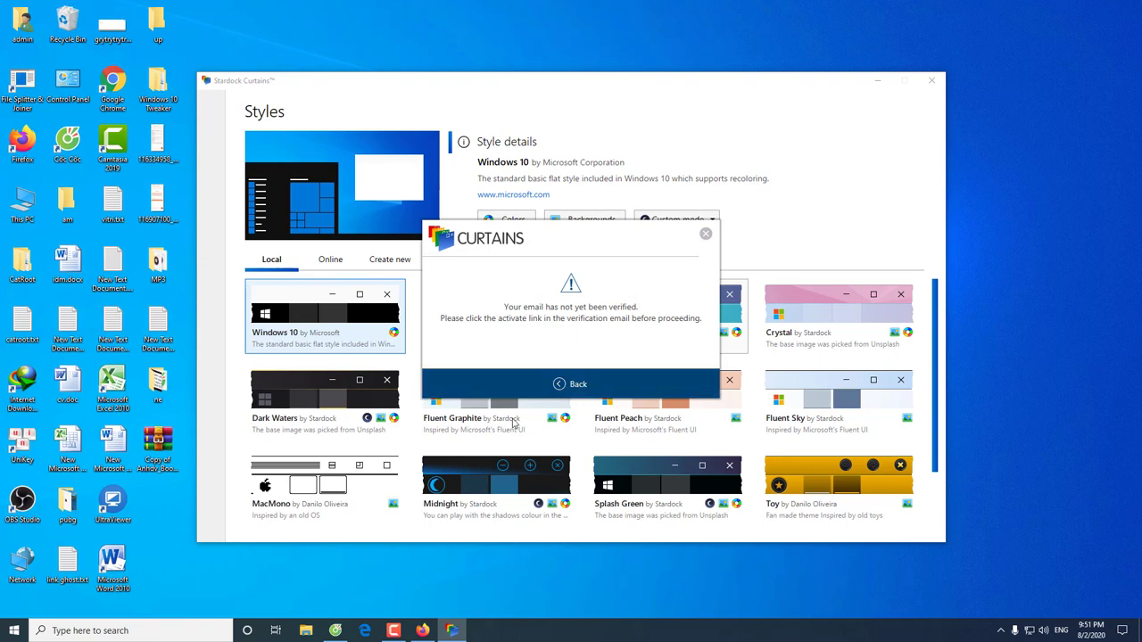
pyautogui.click(422, 629)
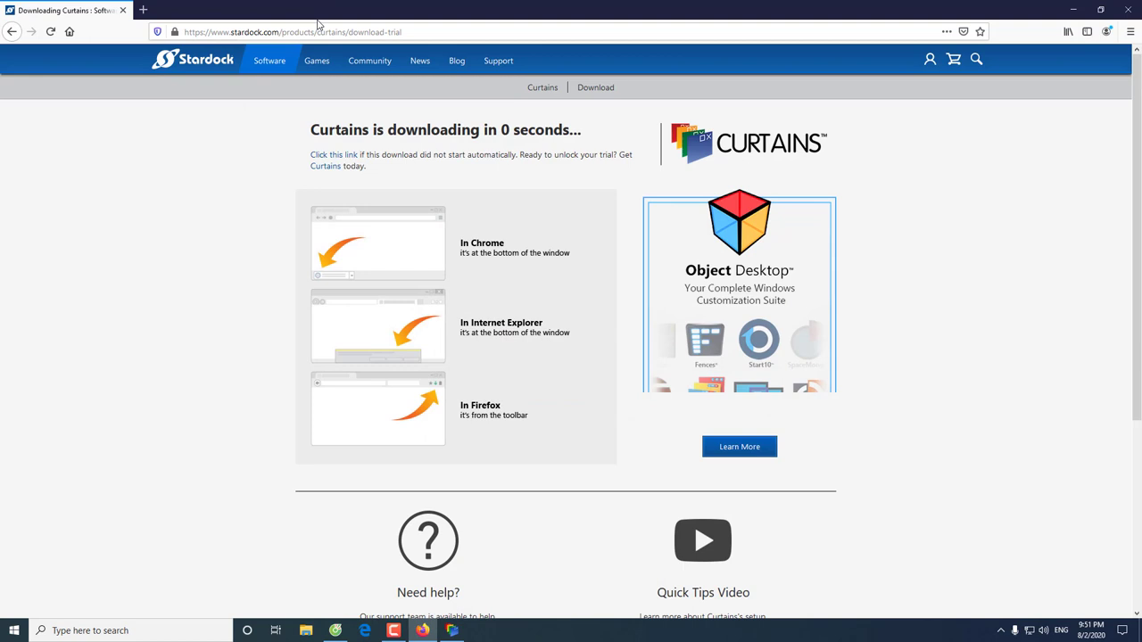
# In a new tab, sign in to Gmail with the saved account, declining to save the login
pyautogui.click(143, 9)
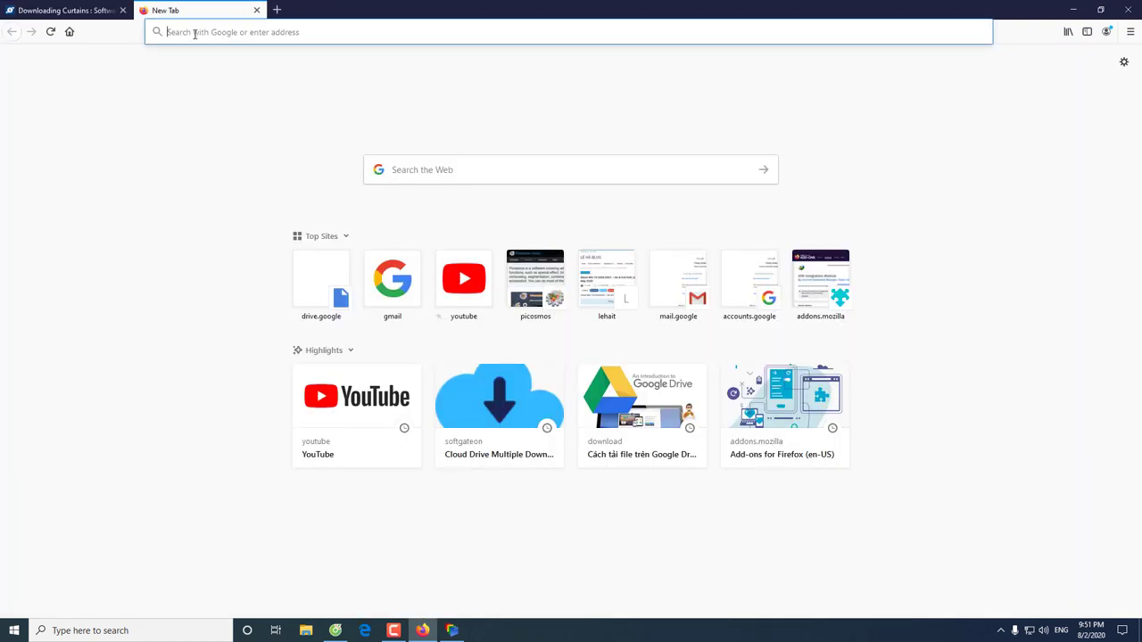
pyautogui.click(385, 268)
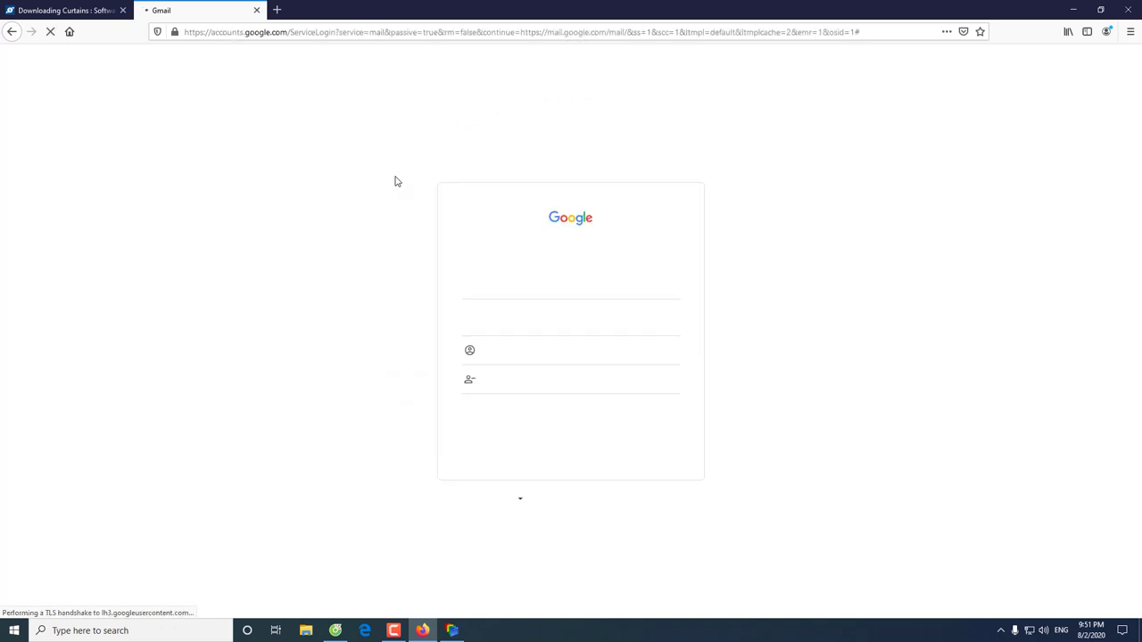
pyautogui.click(515, 284)
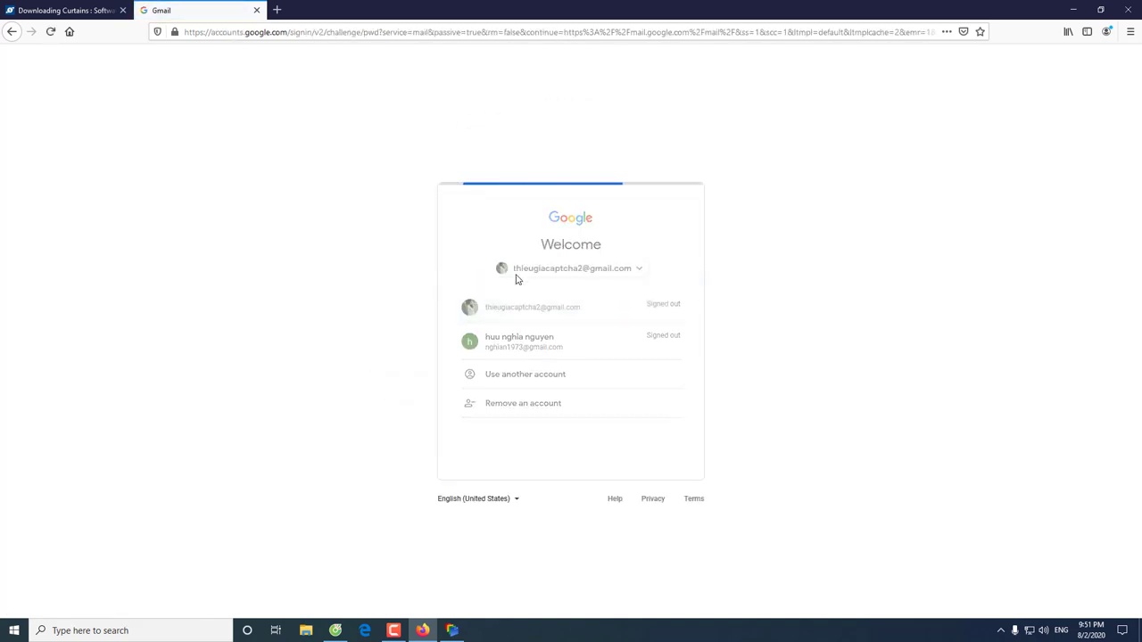
pyautogui.click(538, 344)
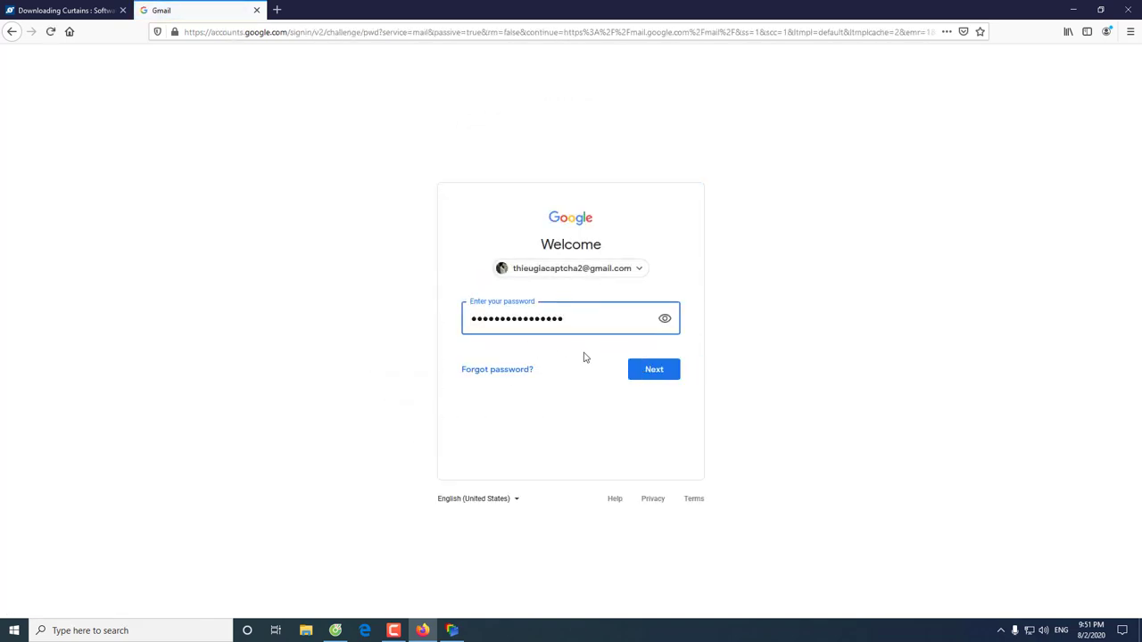
pyautogui.click(645, 372)
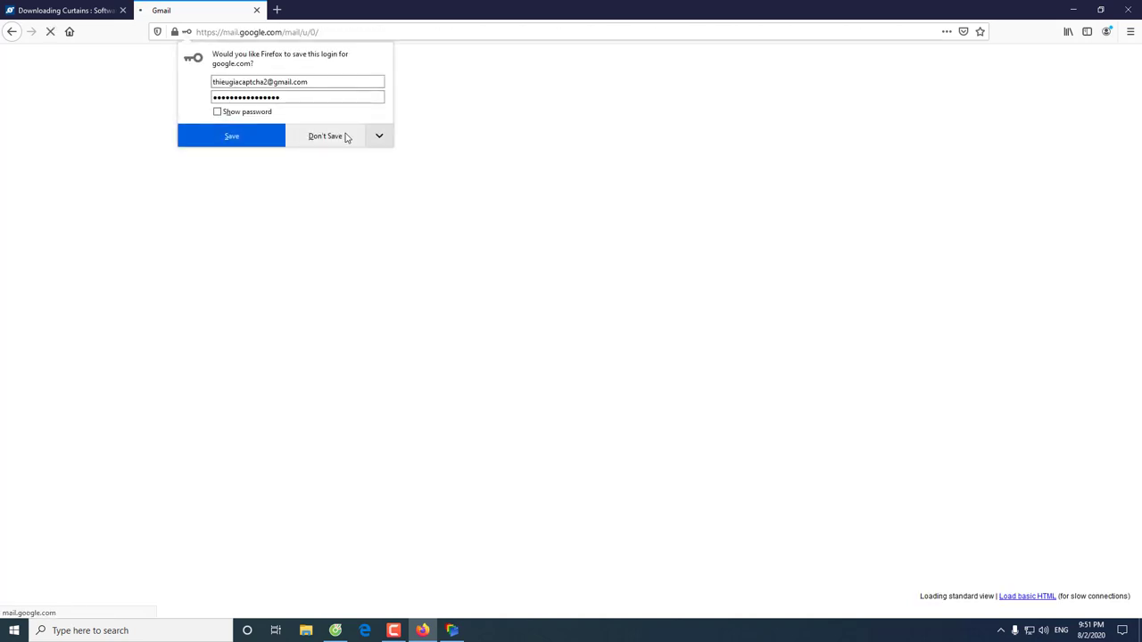
pyautogui.click(346, 137)
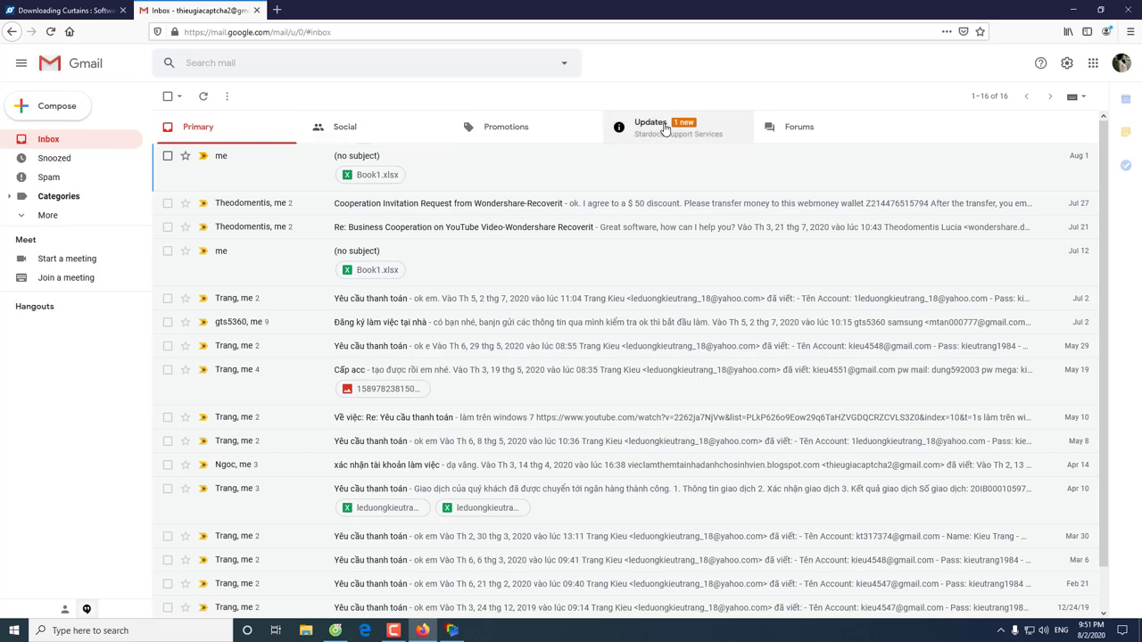
# Open the Complete Your Curtains Activation e-mail in Updates and activate the 30-day trial
pyautogui.click(664, 130)
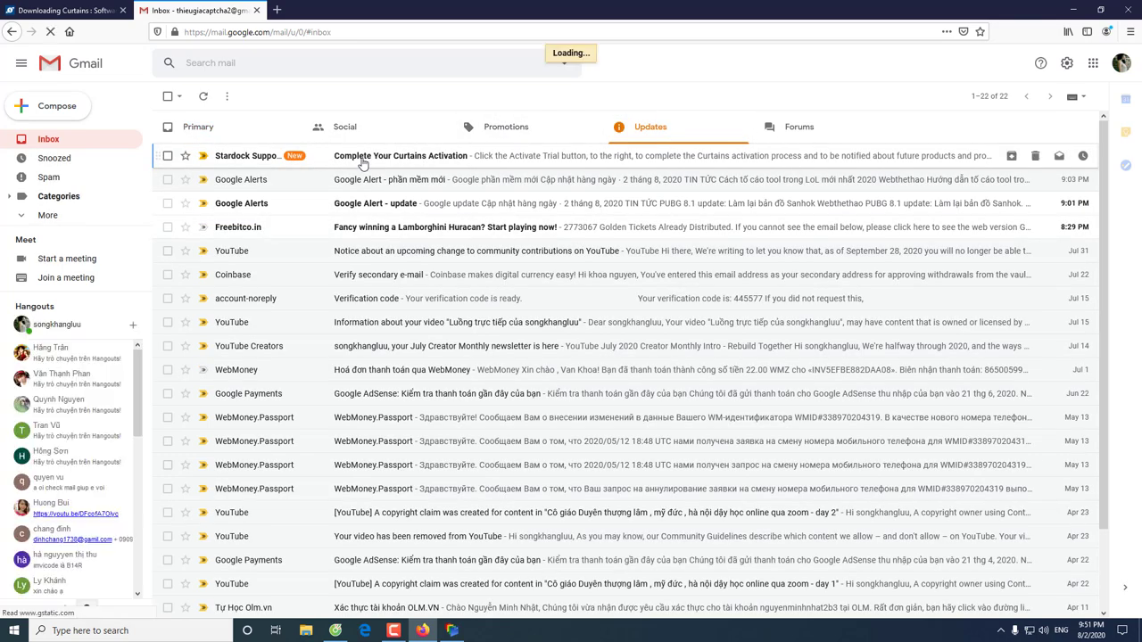
pyautogui.click(362, 158)
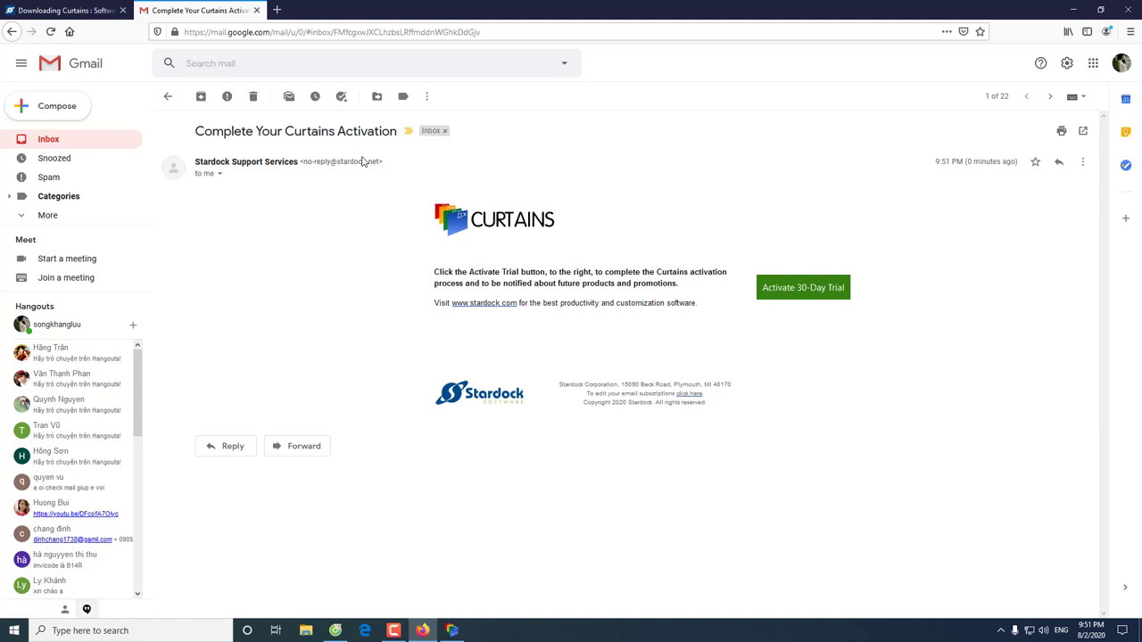
pyautogui.click(791, 290)
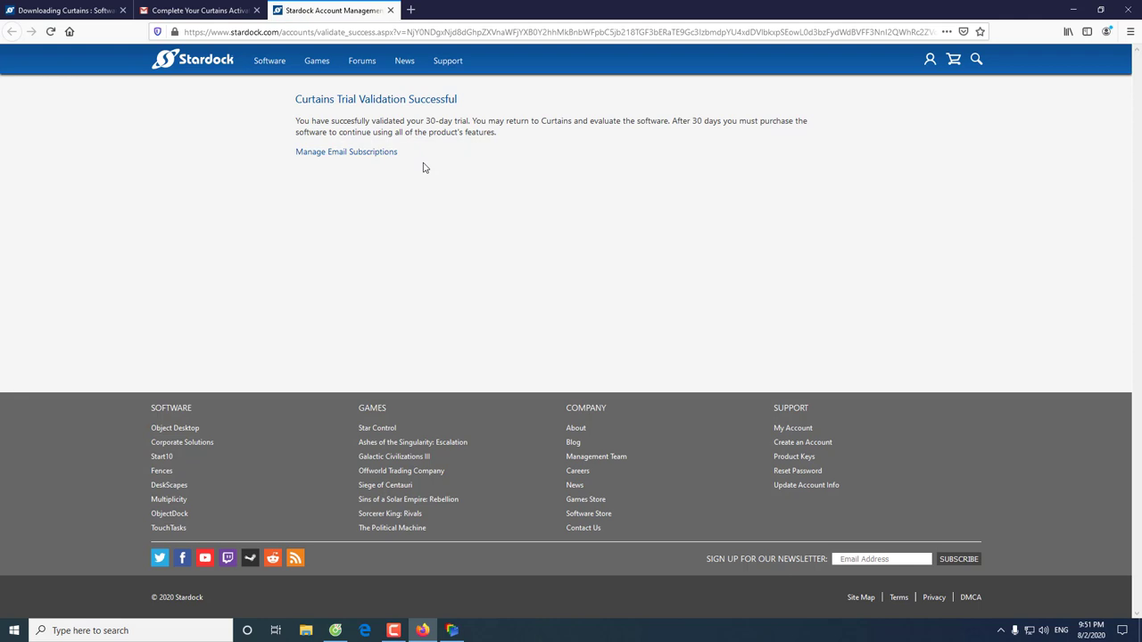
pyautogui.click(1074, 10)
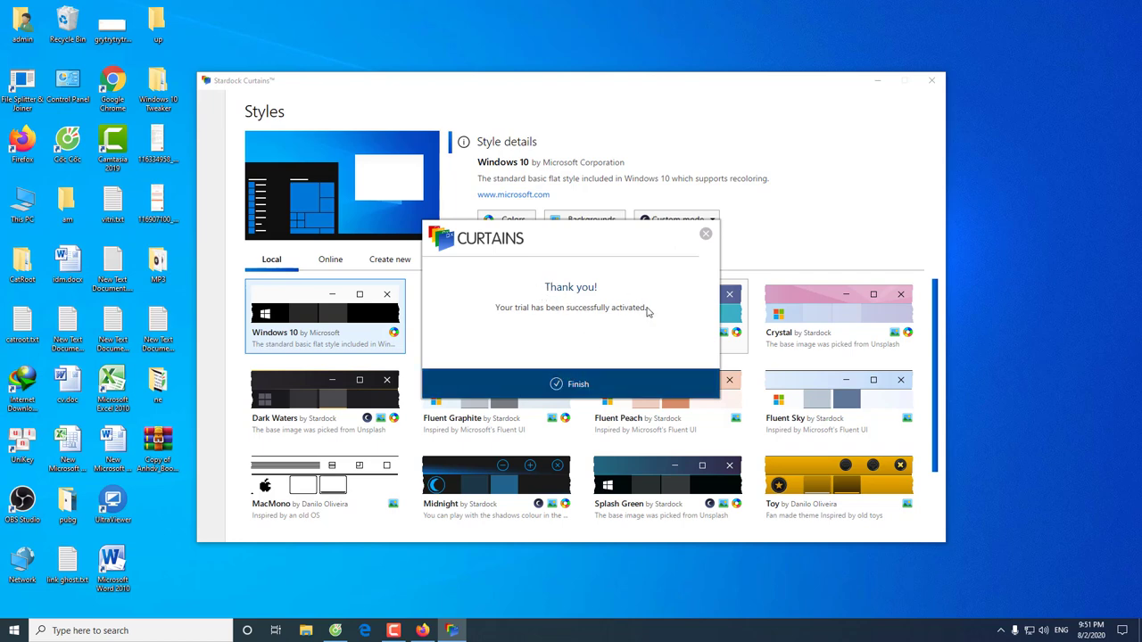
# Close the trial-activated confirmation and scroll down the Local styles list
pyautogui.click(581, 384)
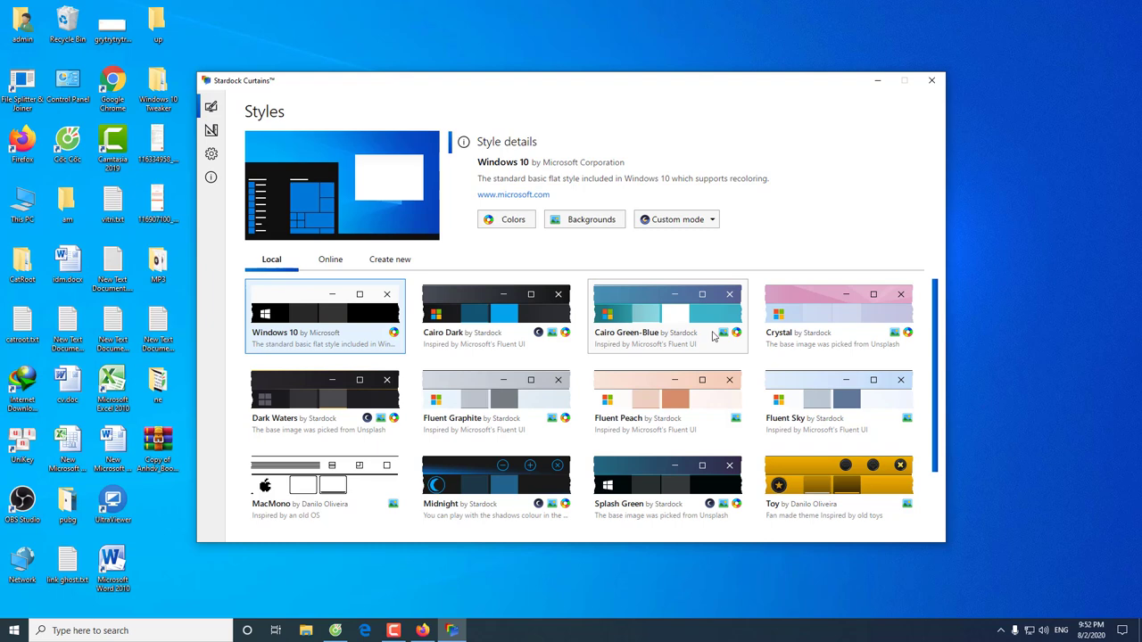
pyautogui.scroll(-2, 713, 335)
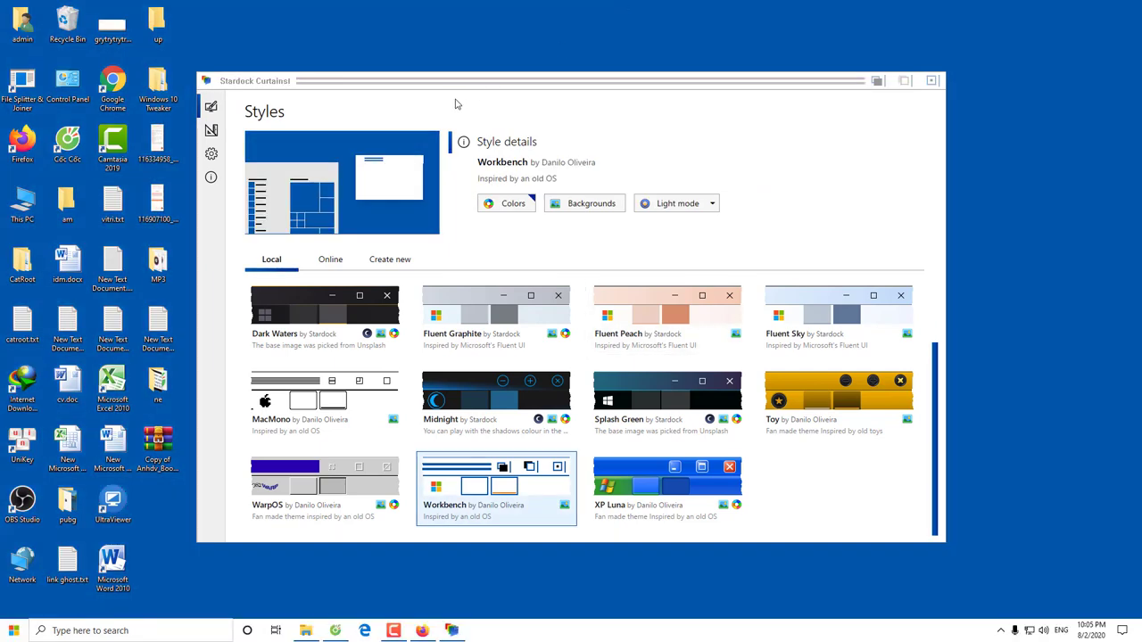
# Close Curtains, relaunch it from the Start menu, and dismiss the Welcome message
pyautogui.click(930, 82)
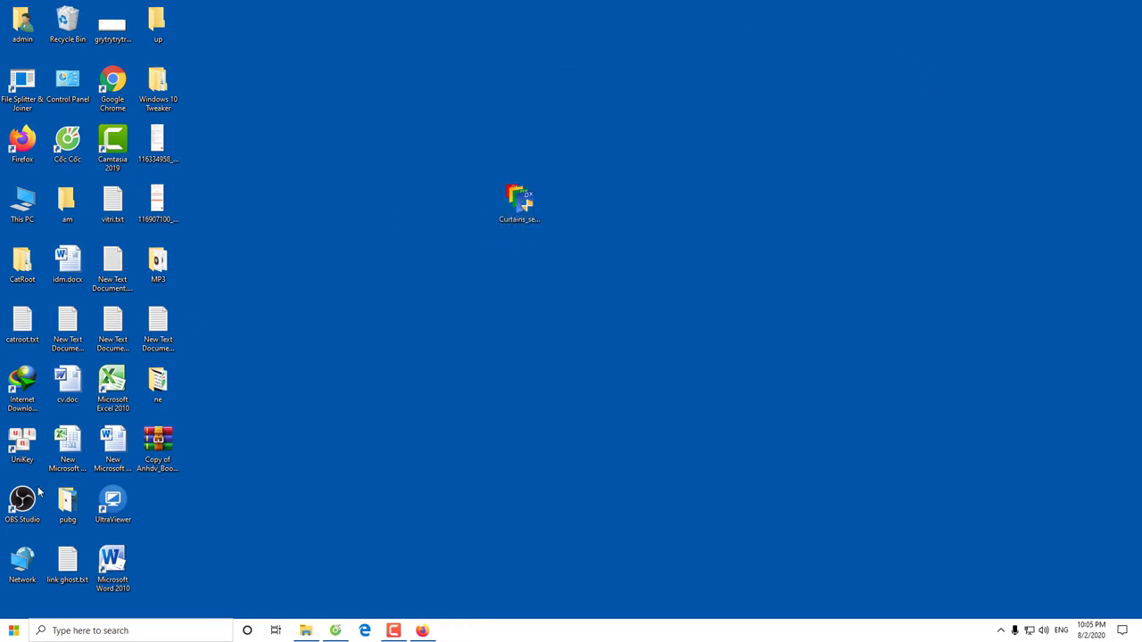
pyautogui.click(15, 634)
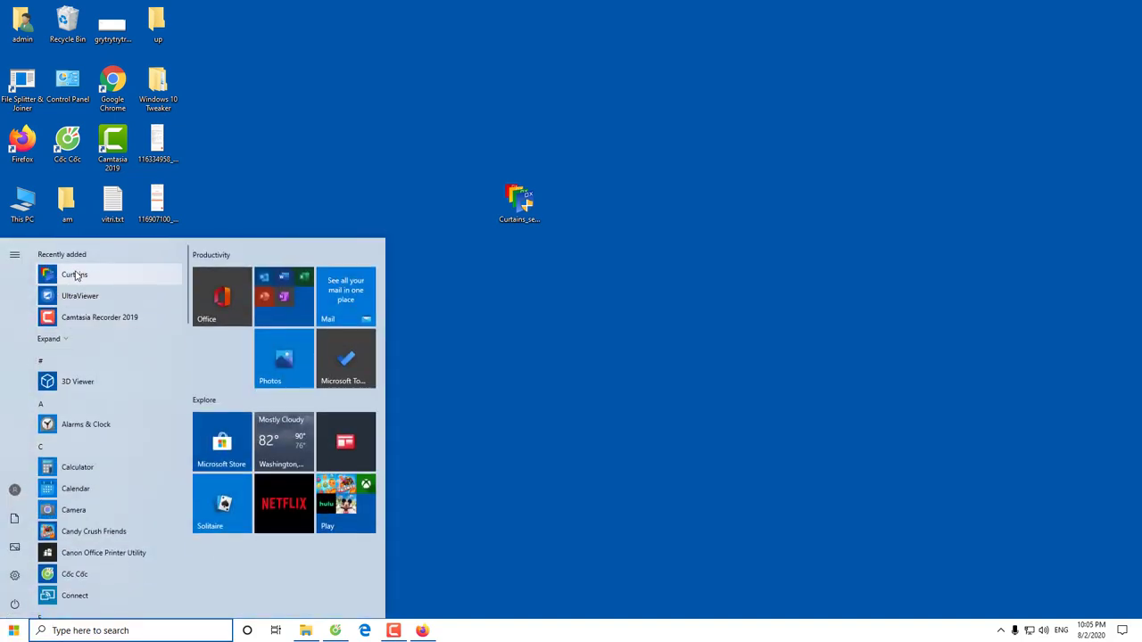
pyautogui.click(75, 275)
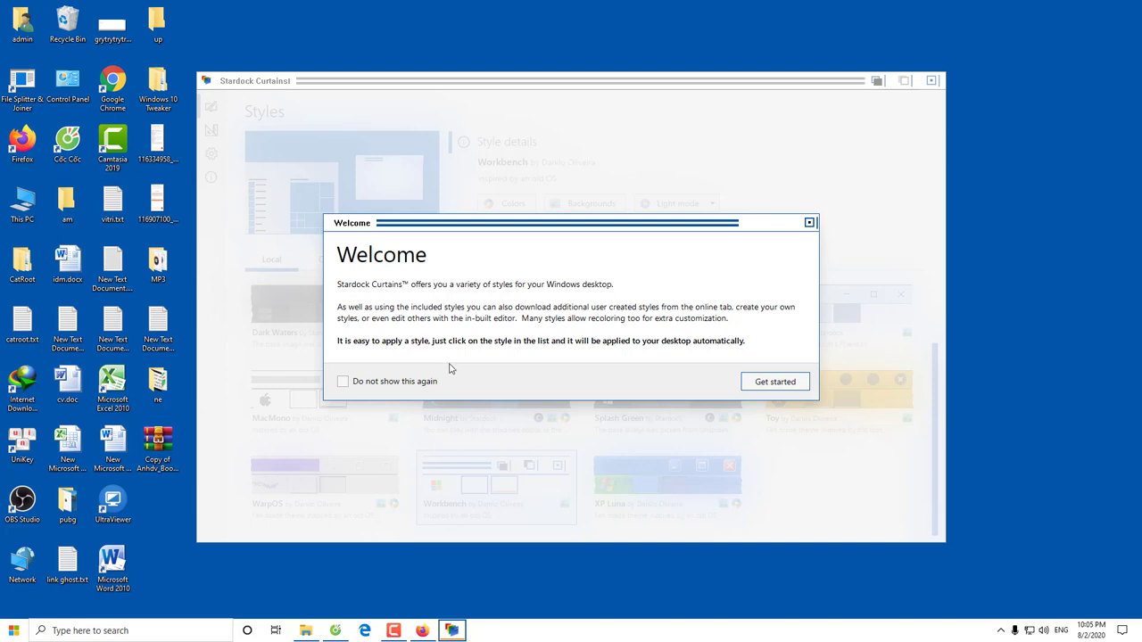
pyautogui.click(809, 224)
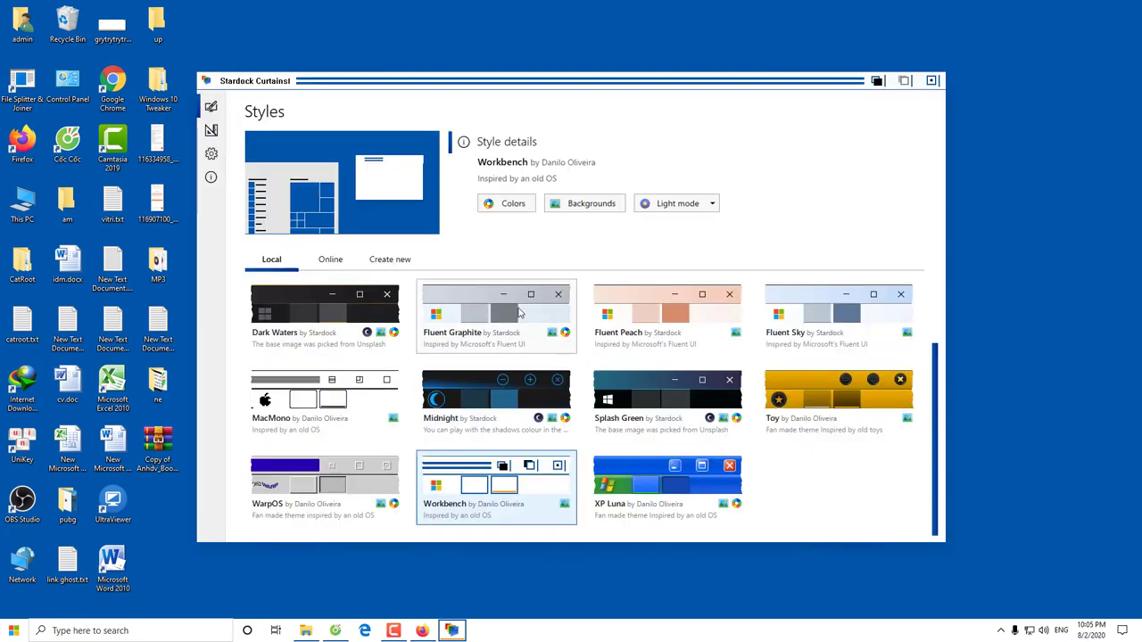
# Apply Dark Waters with its dark water wallpaper, then minimize Curtains
pyautogui.click(309, 318)
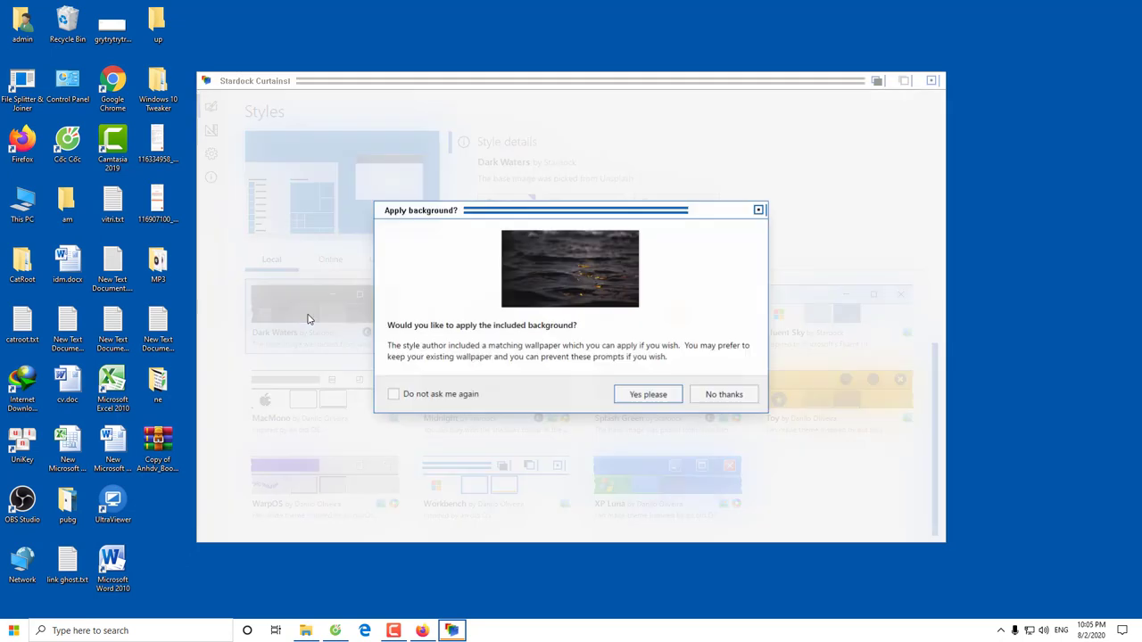
pyautogui.click(646, 397)
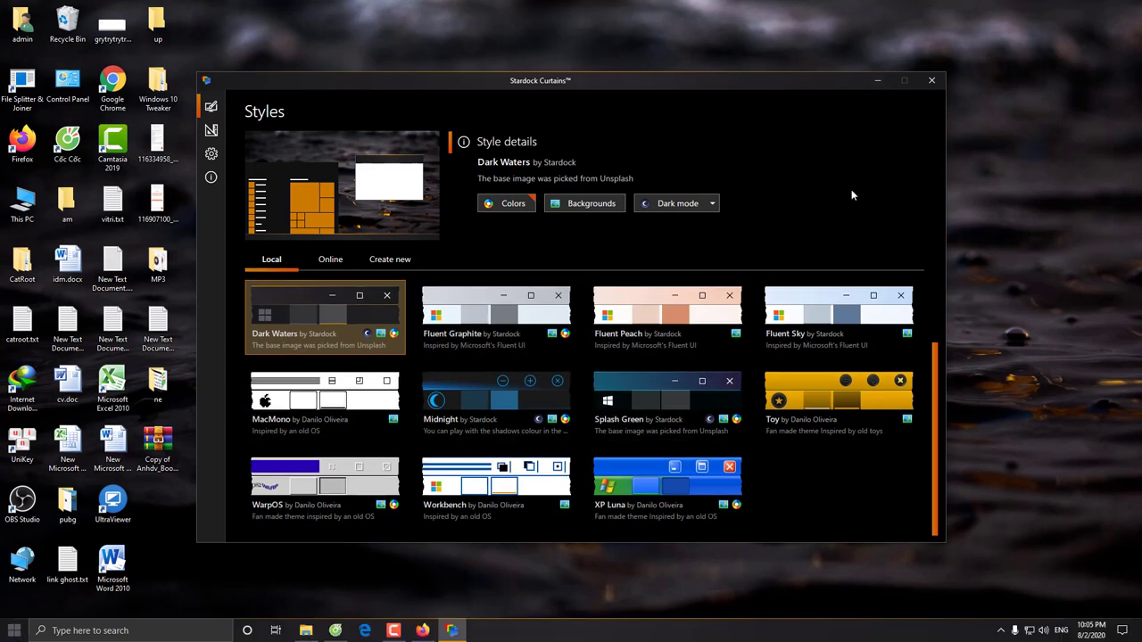
pyautogui.click(878, 80)
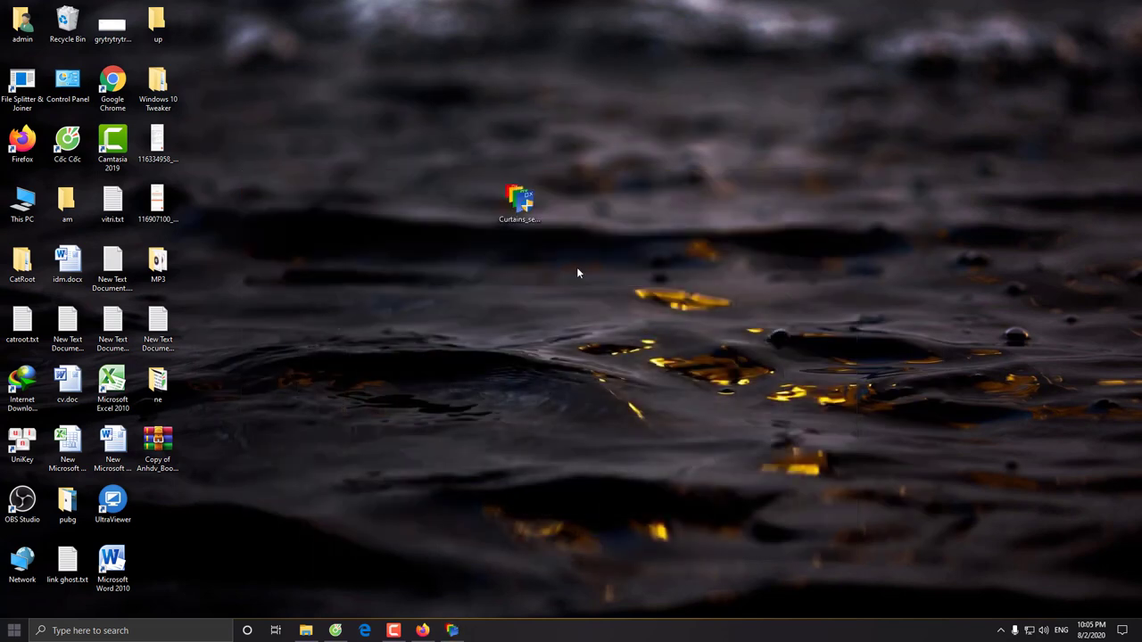
pyautogui.doubleClick(22, 204)
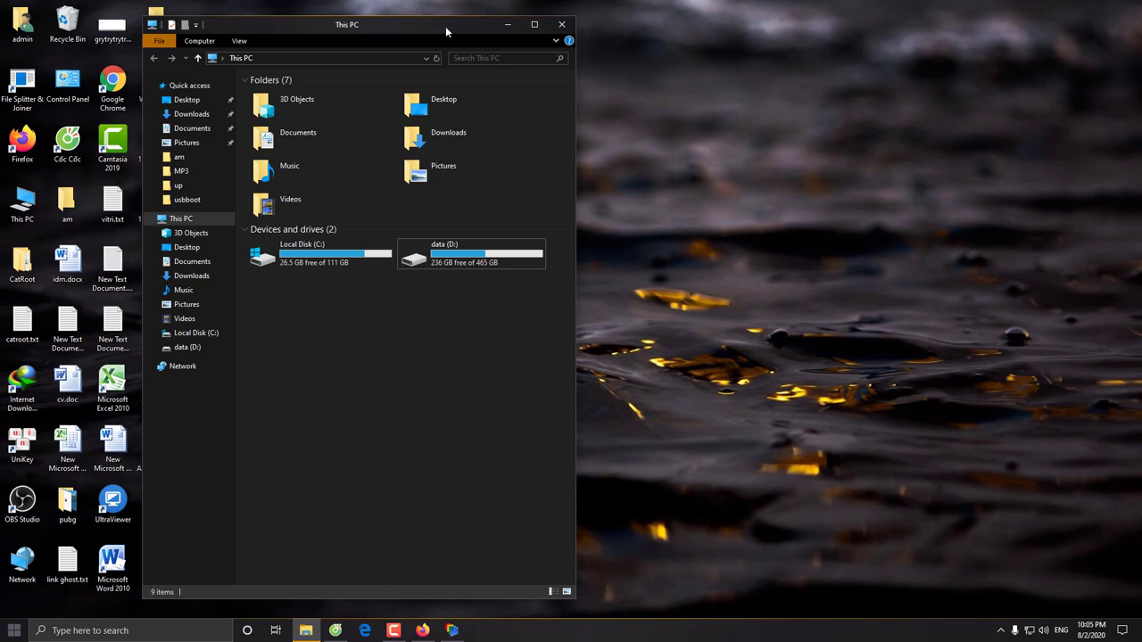
pyautogui.moveTo(447, 29); pyautogui.dragTo(910, 30)
pyautogui.hotkey('alt', 'F4')
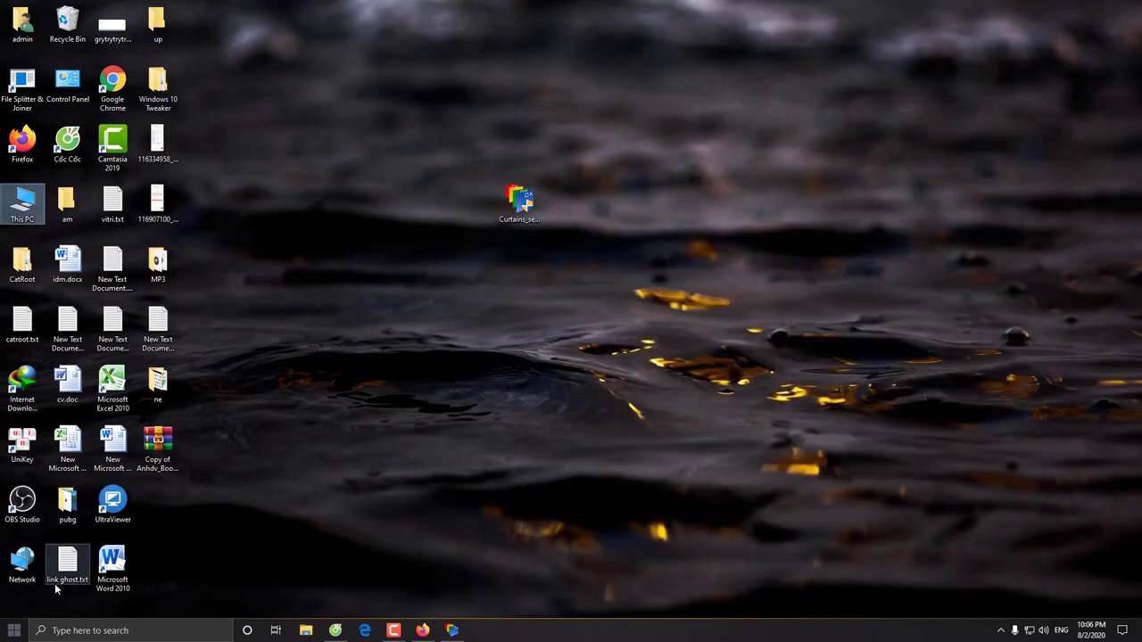
pyautogui.click(15, 631)
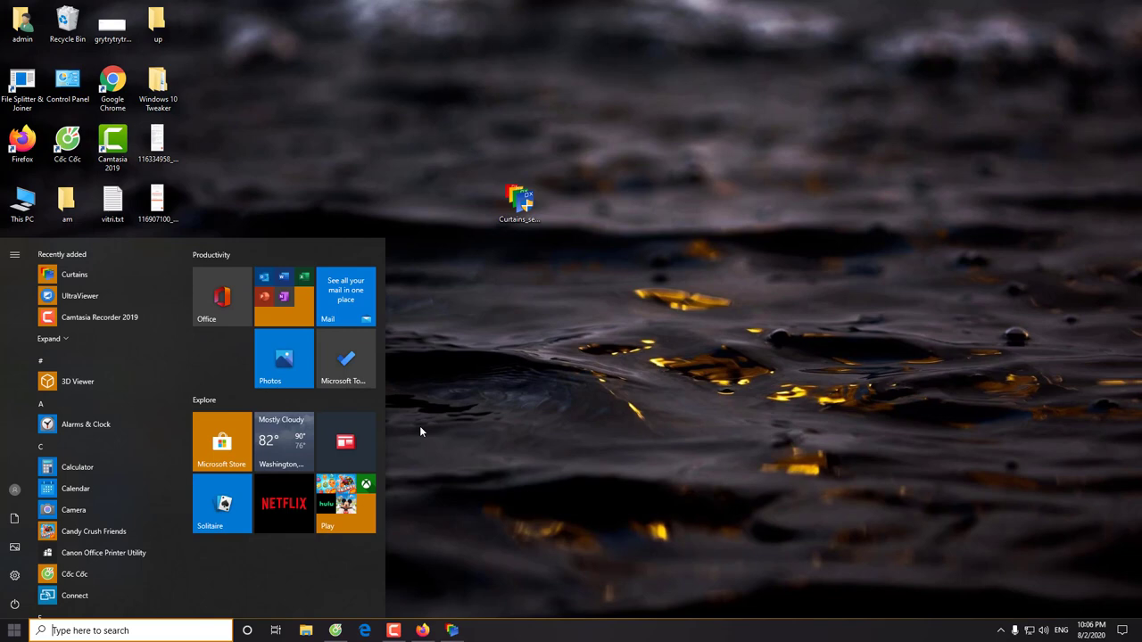
pyautogui.click(419, 426)
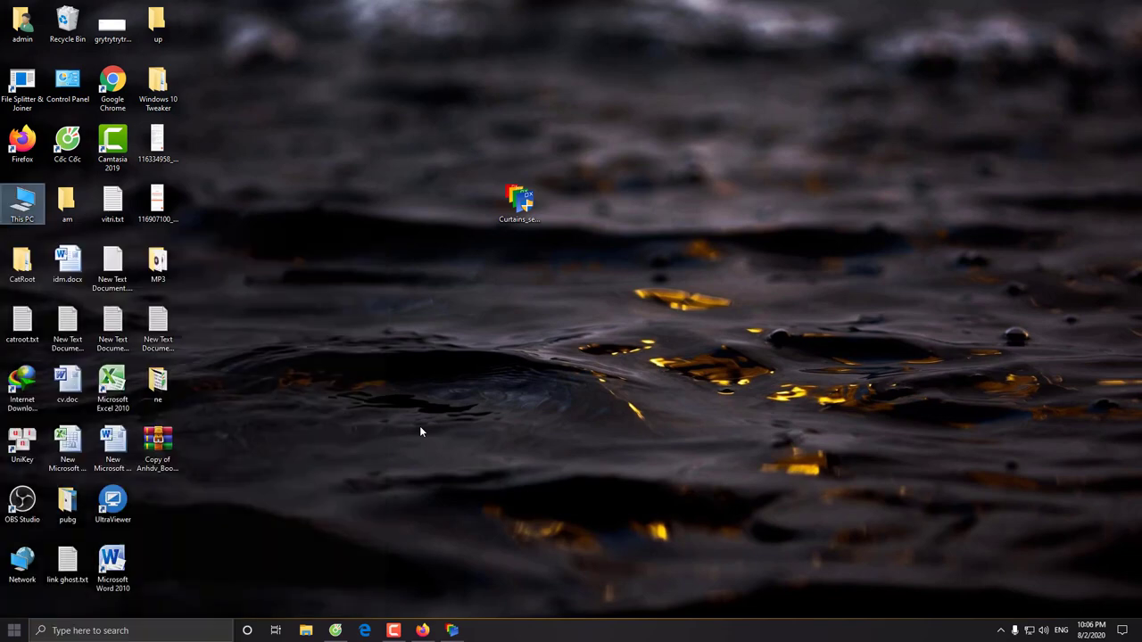
pyautogui.doubleClick(67, 85)
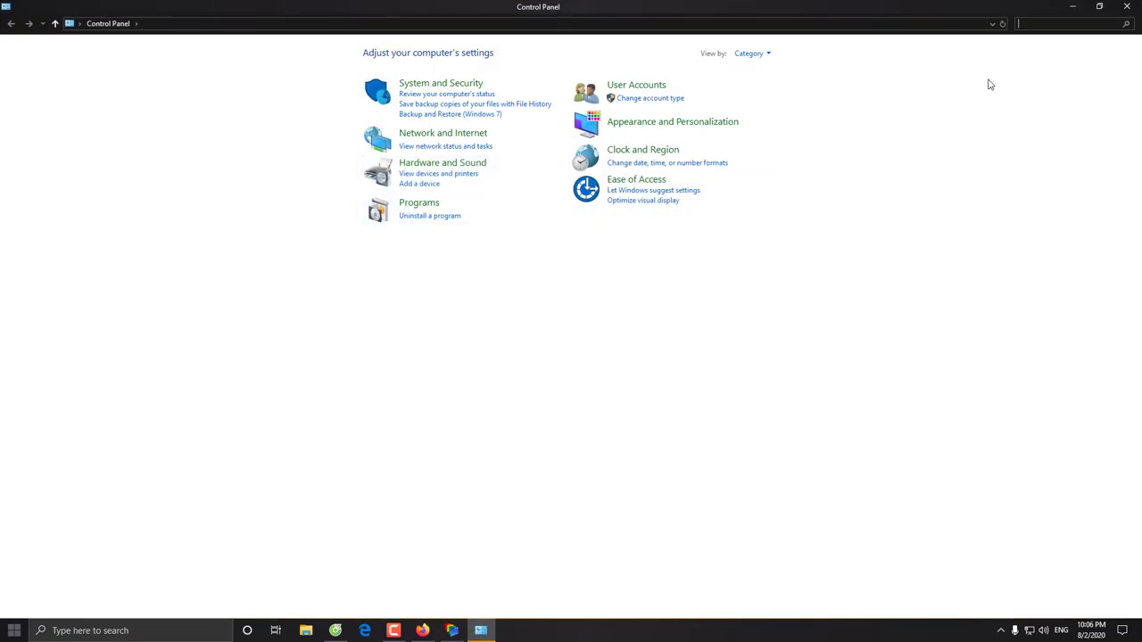
pyautogui.click(1128, 7)
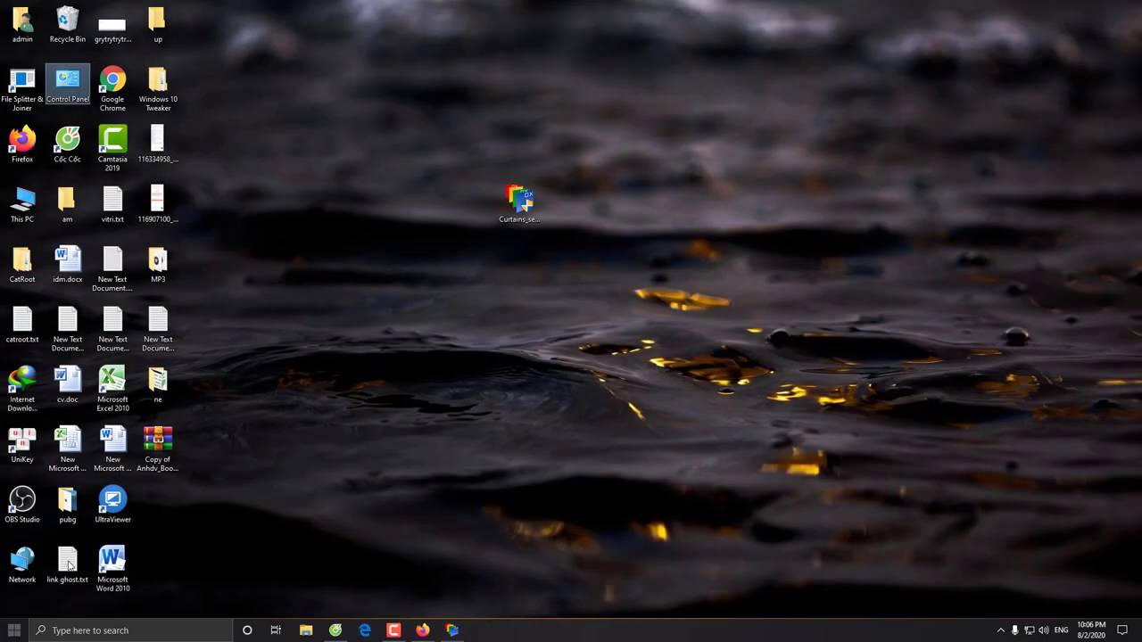
pyautogui.click(11, 630)
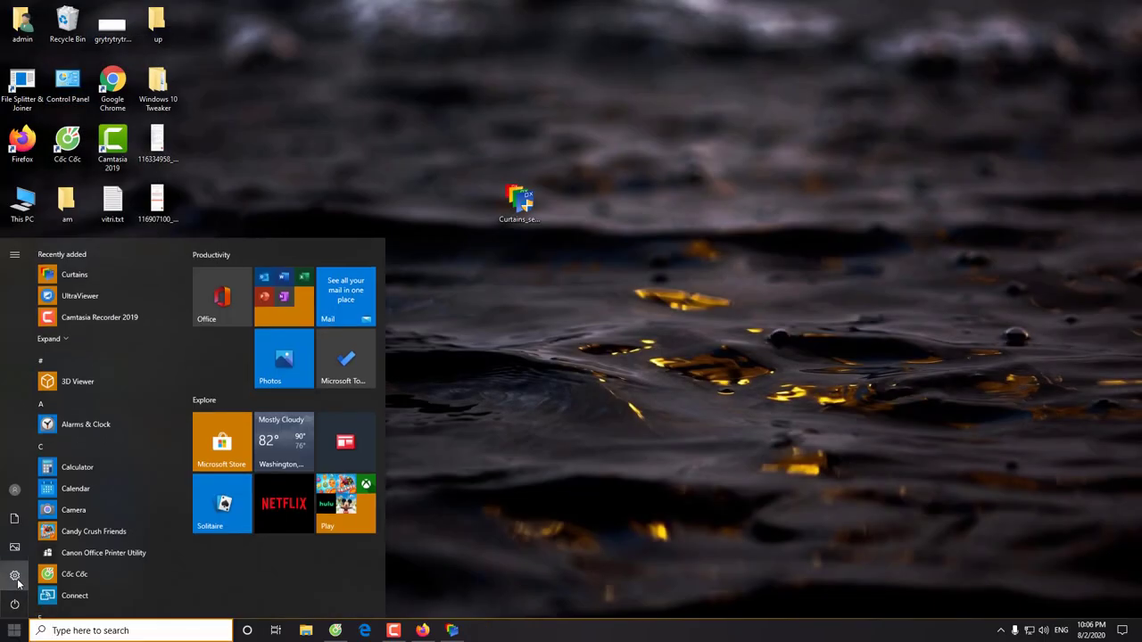
pyautogui.click(18, 576)
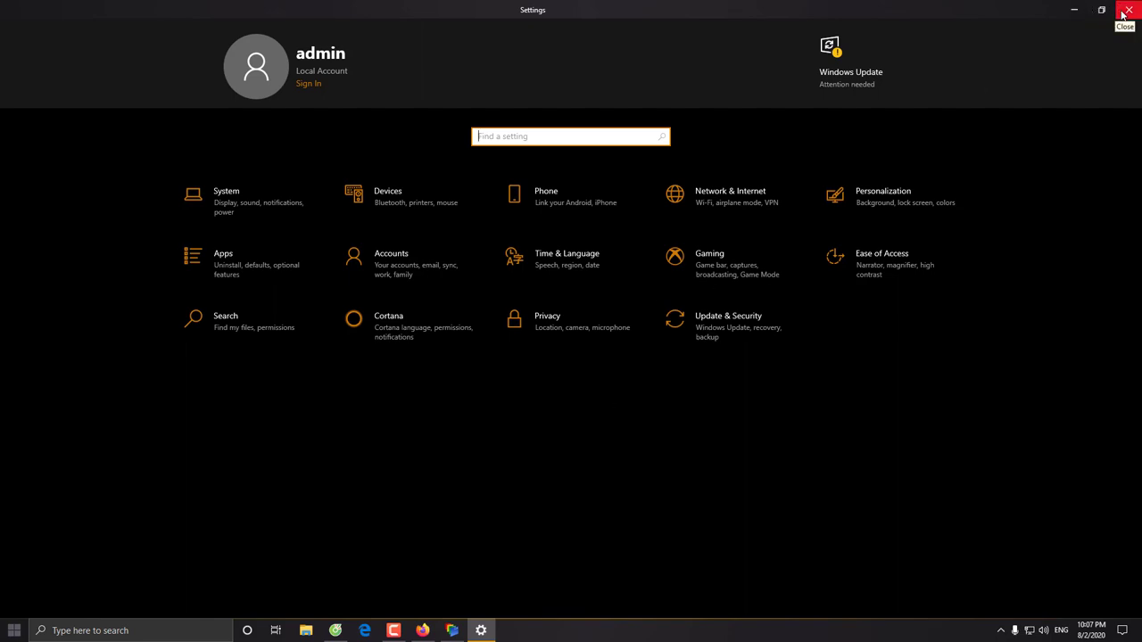
pyautogui.click(1126, 11)
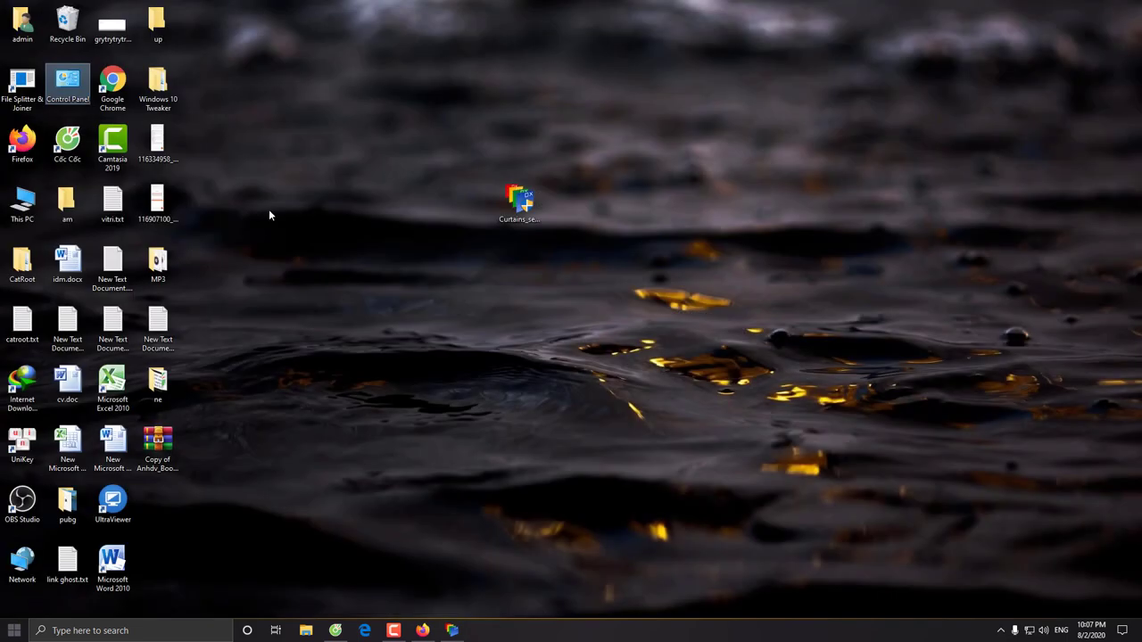
pyautogui.click(422, 630)
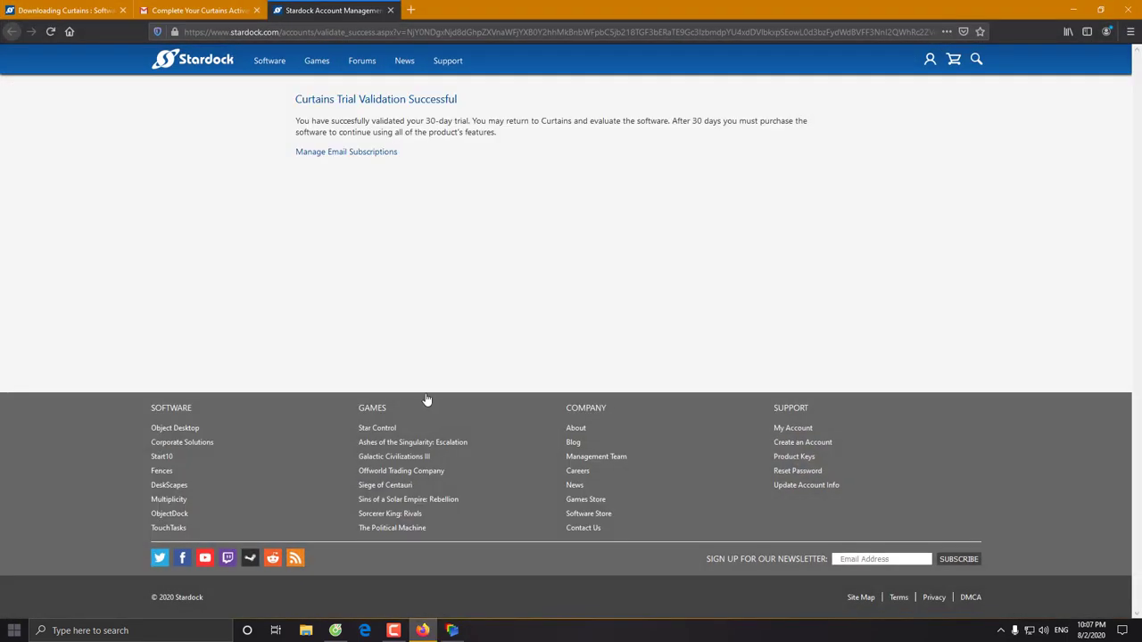
pyautogui.click(414, 9)
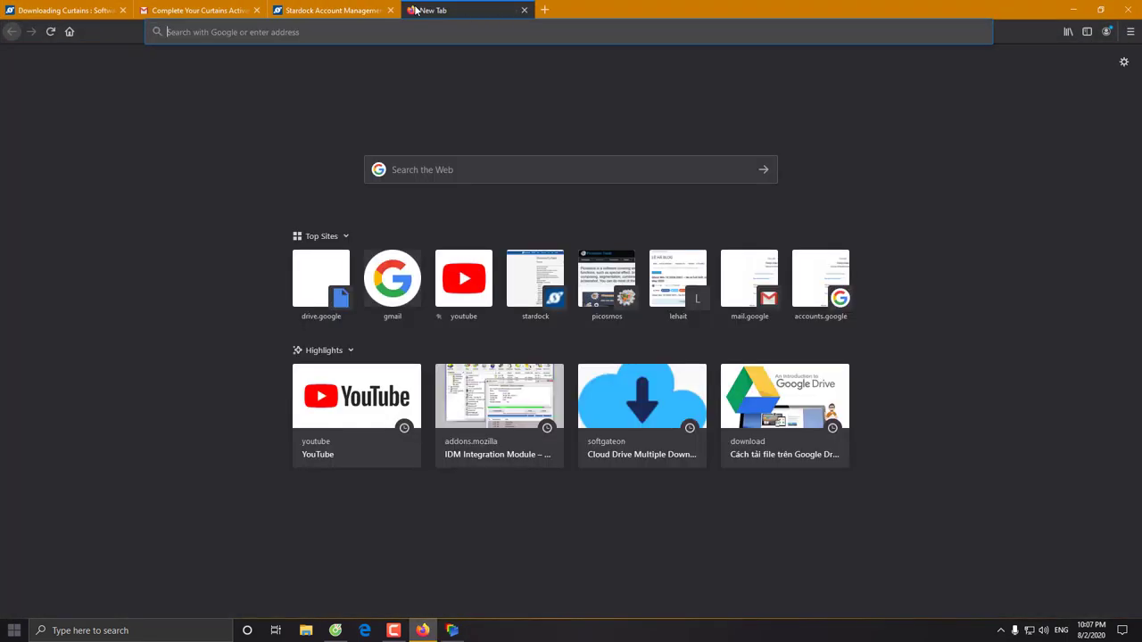
pyautogui.click(545, 10)
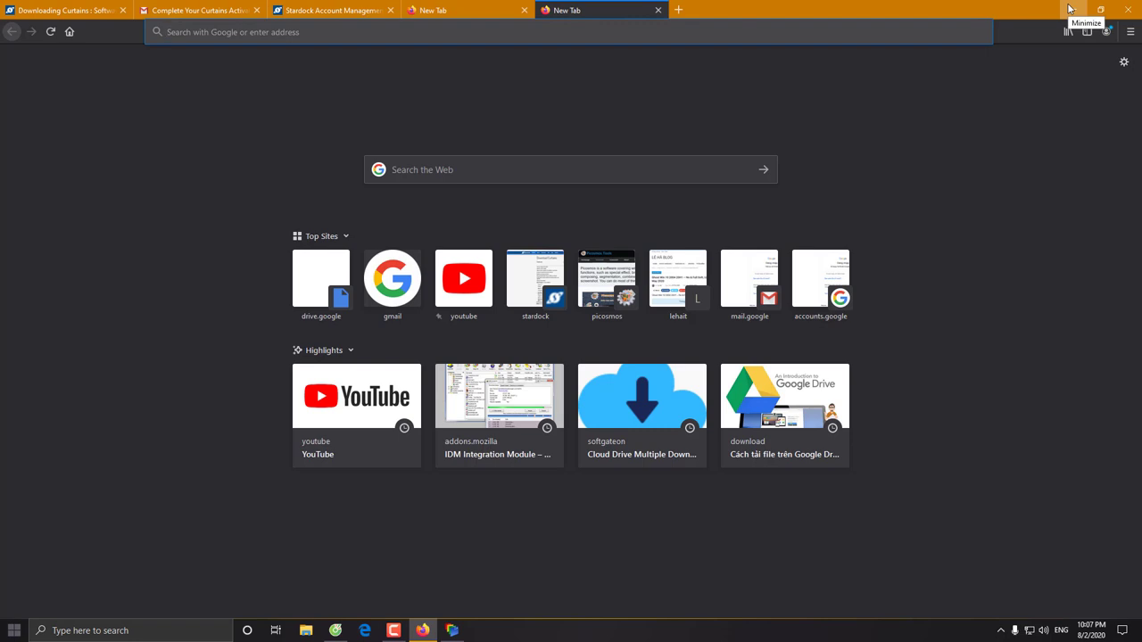
pyautogui.click(658, 10)
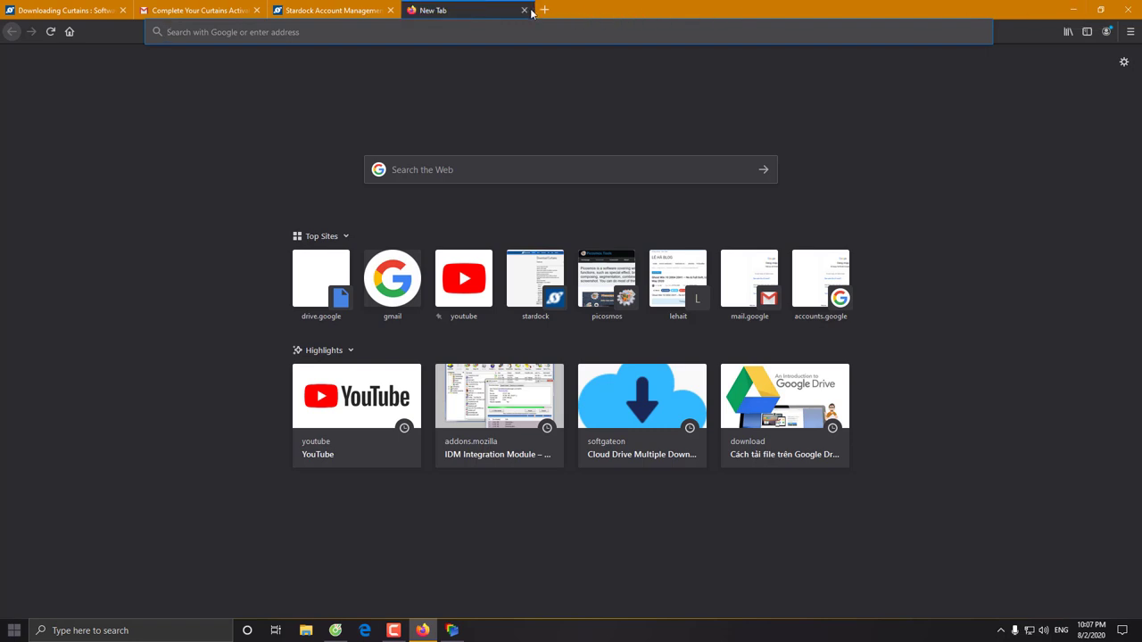
pyautogui.click(524, 10)
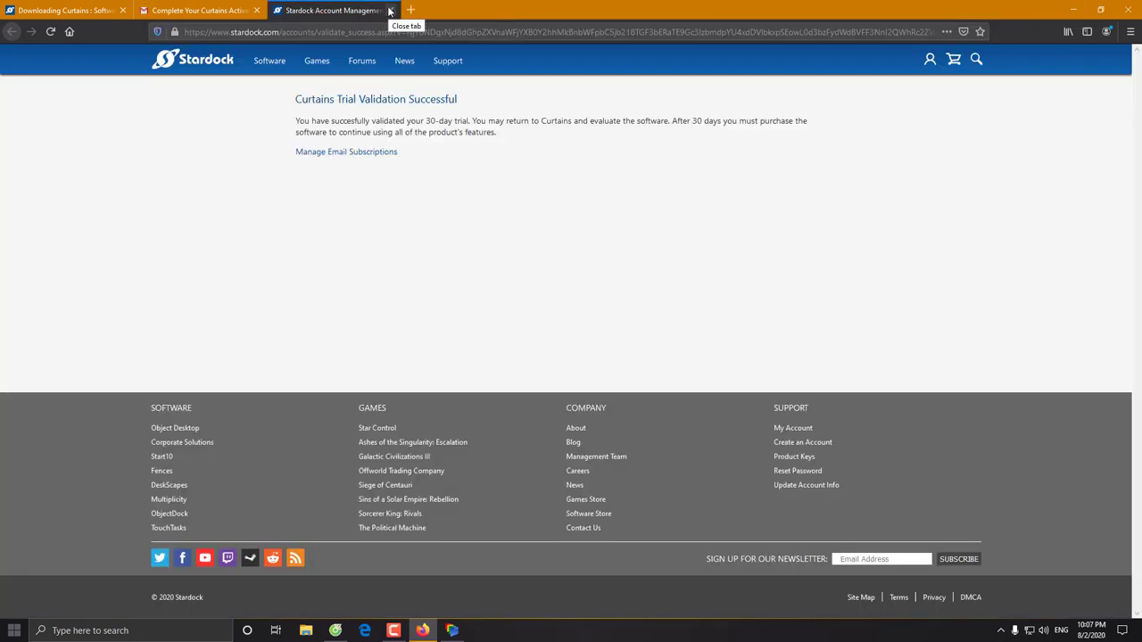
pyautogui.click(1074, 10)
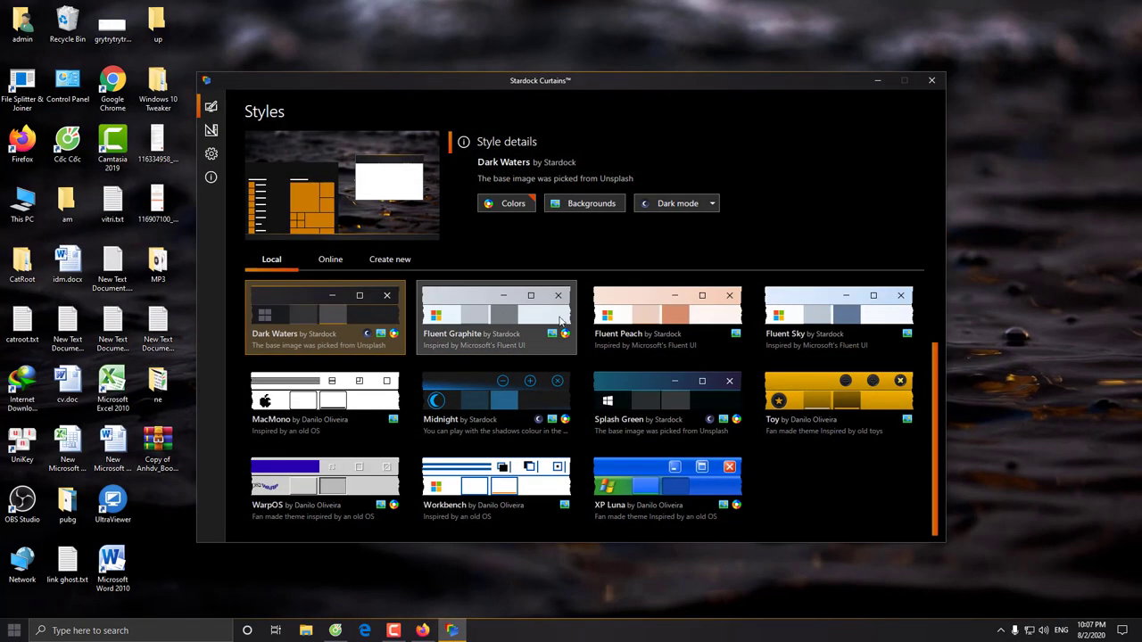
# Apply Fluent Graphite with its pink desert wallpaper, then minimize Curtains
pyautogui.click(475, 298)
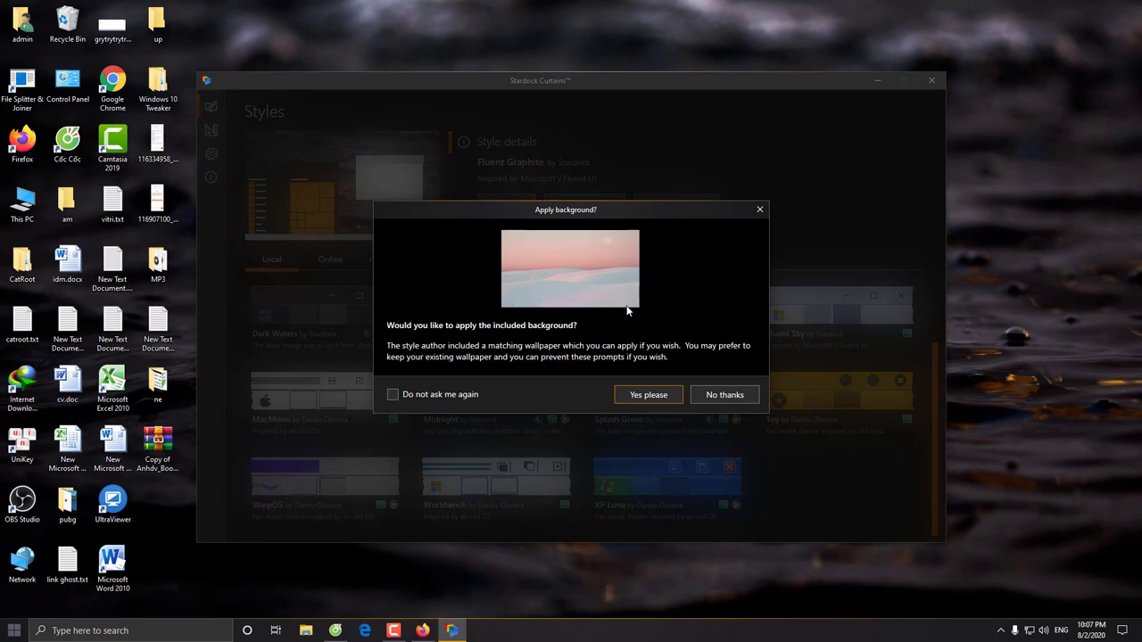
pyautogui.click(648, 395)
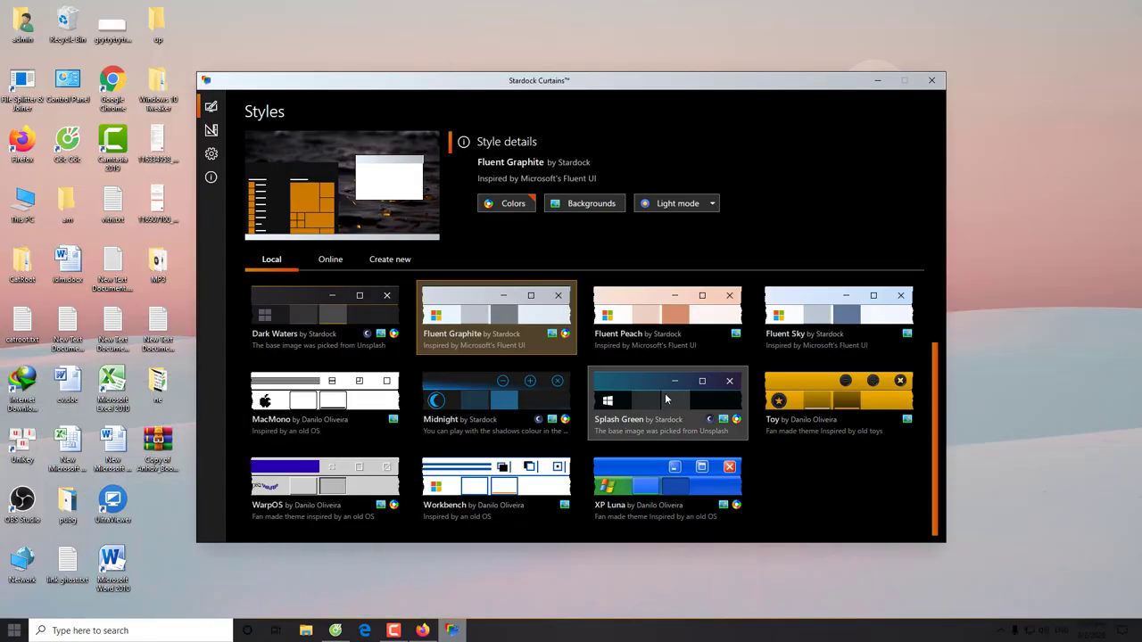
pyautogui.click(877, 80)
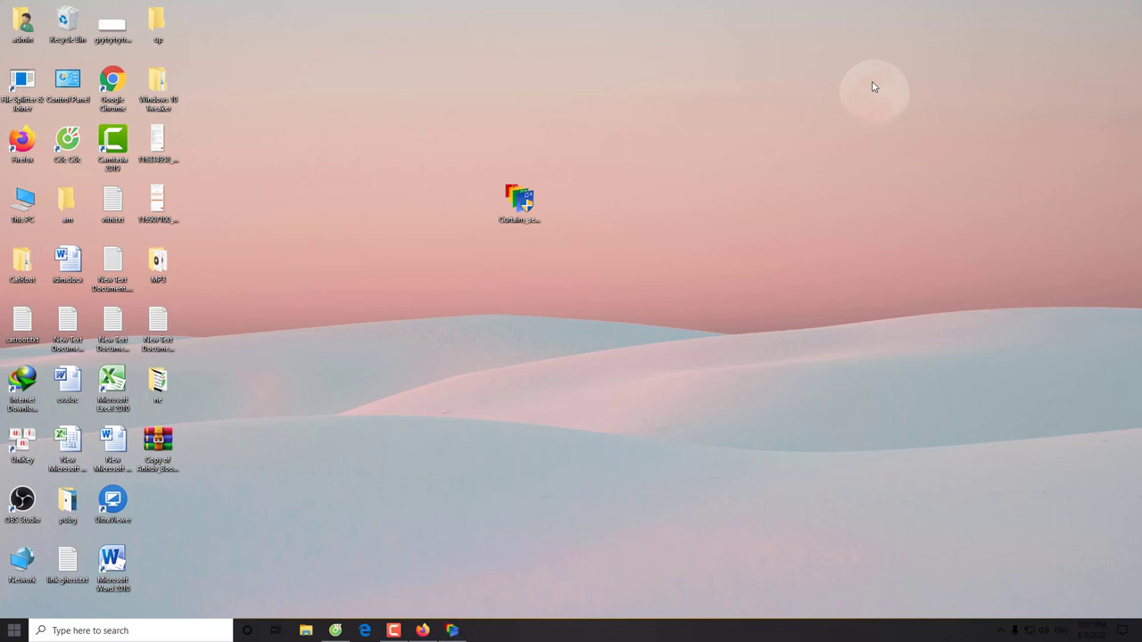
# Preview the new style in This PC, the Start menu and Control Panel
pyautogui.doubleClick(20, 205)
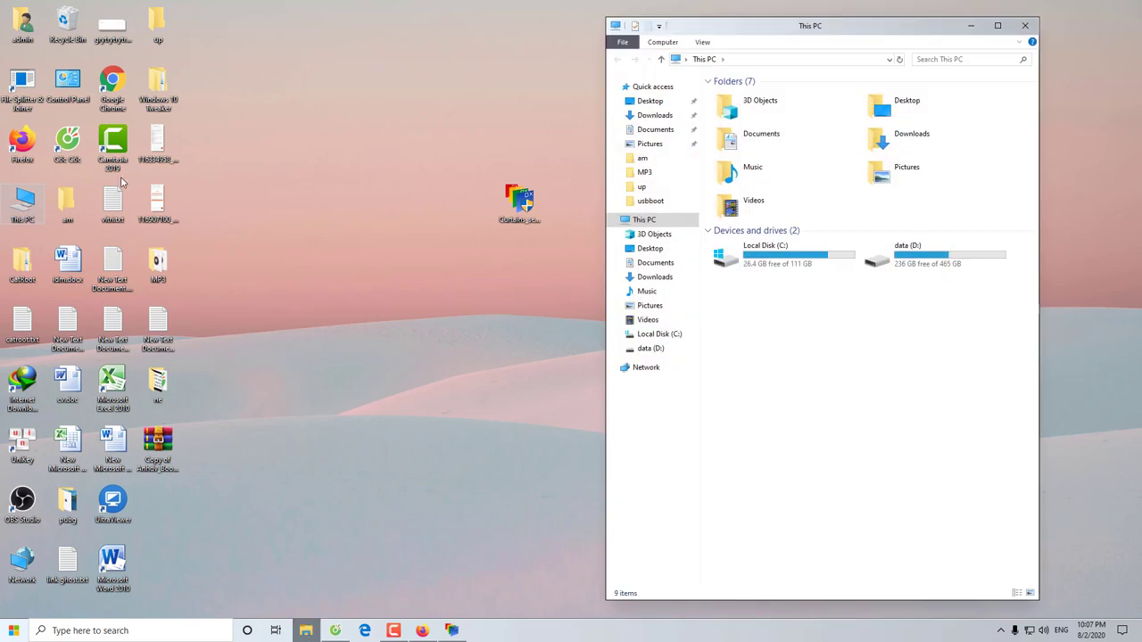
pyautogui.click(1023, 28)
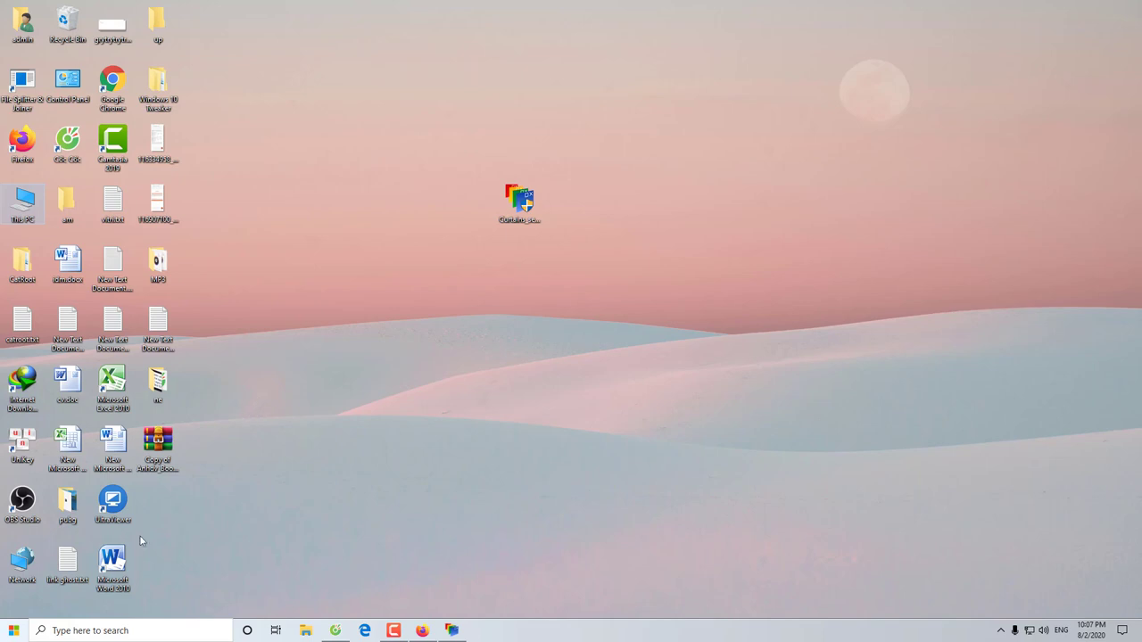
pyautogui.click(13, 630)
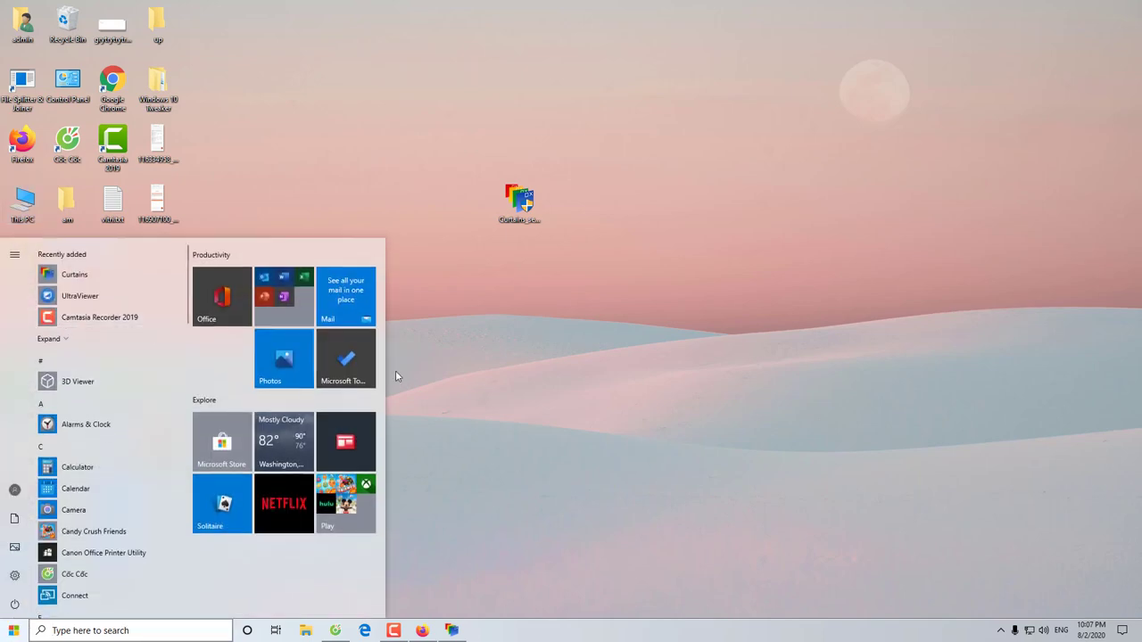
pyautogui.click(481, 385)
pyautogui.doubleClick(68, 82)
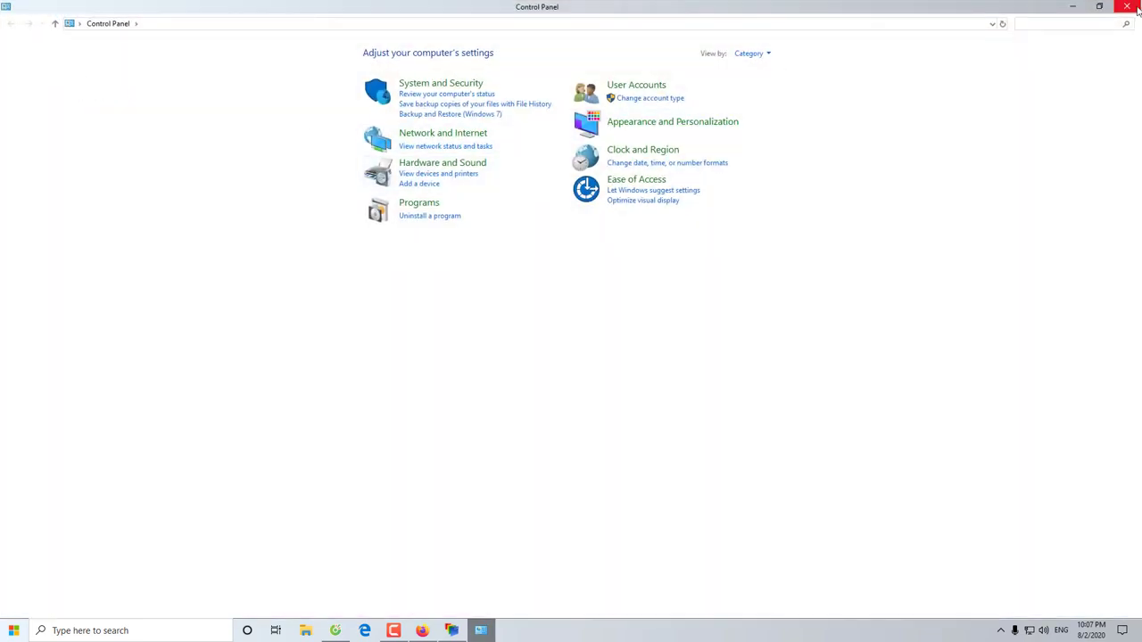
pyautogui.click(1126, 6)
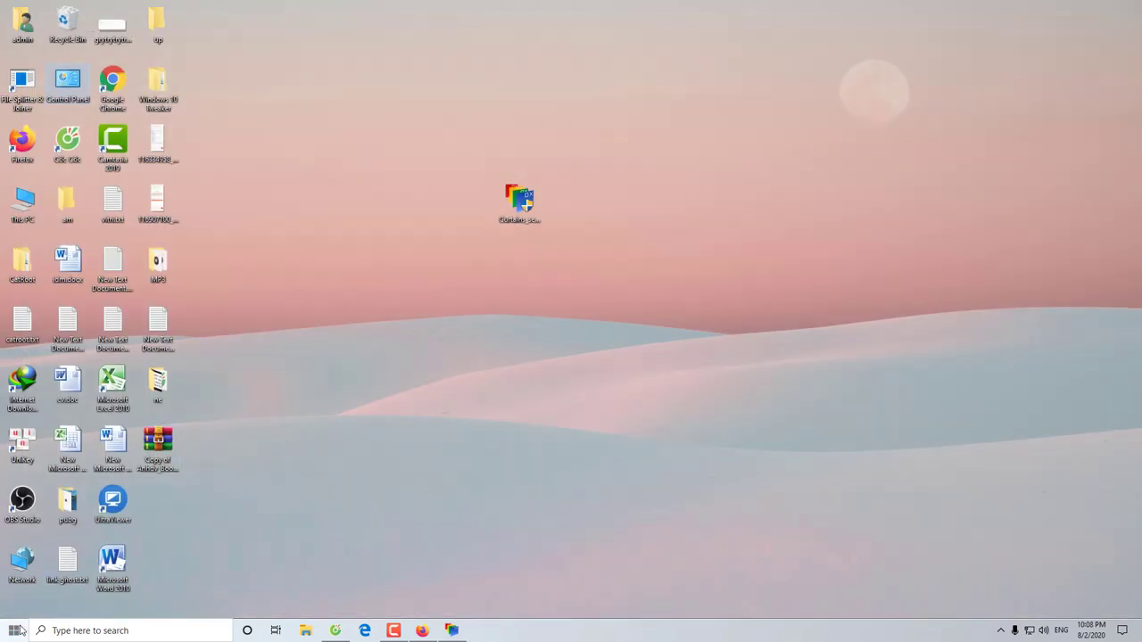
# Open Windows Settings from the Start menu to check the style, then close it
pyautogui.click(14, 631)
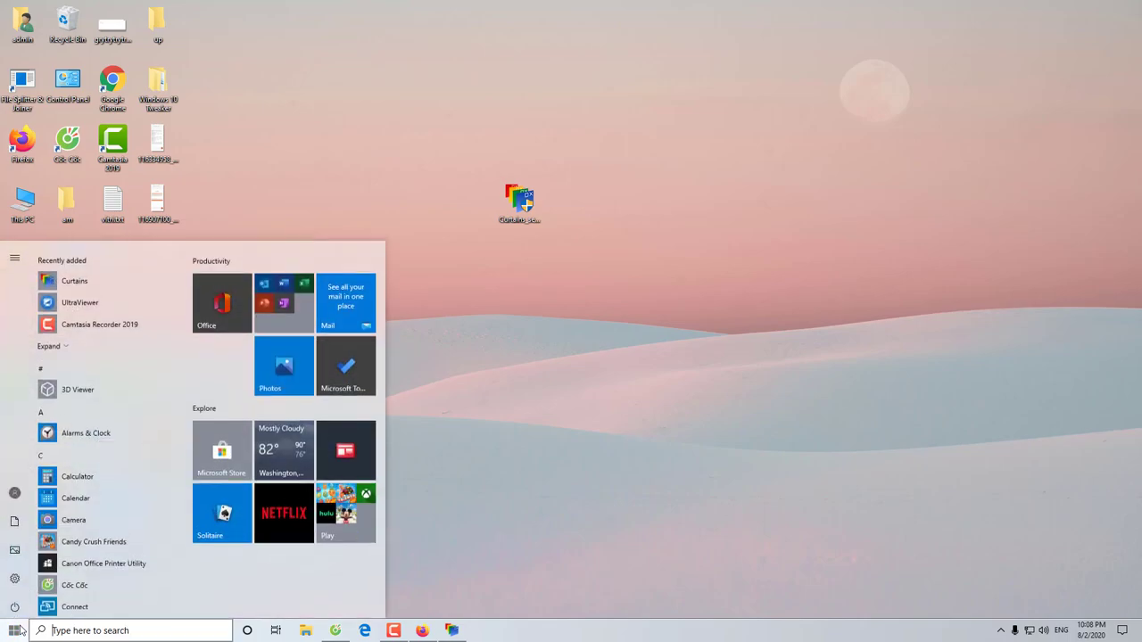
pyautogui.click(16, 576)
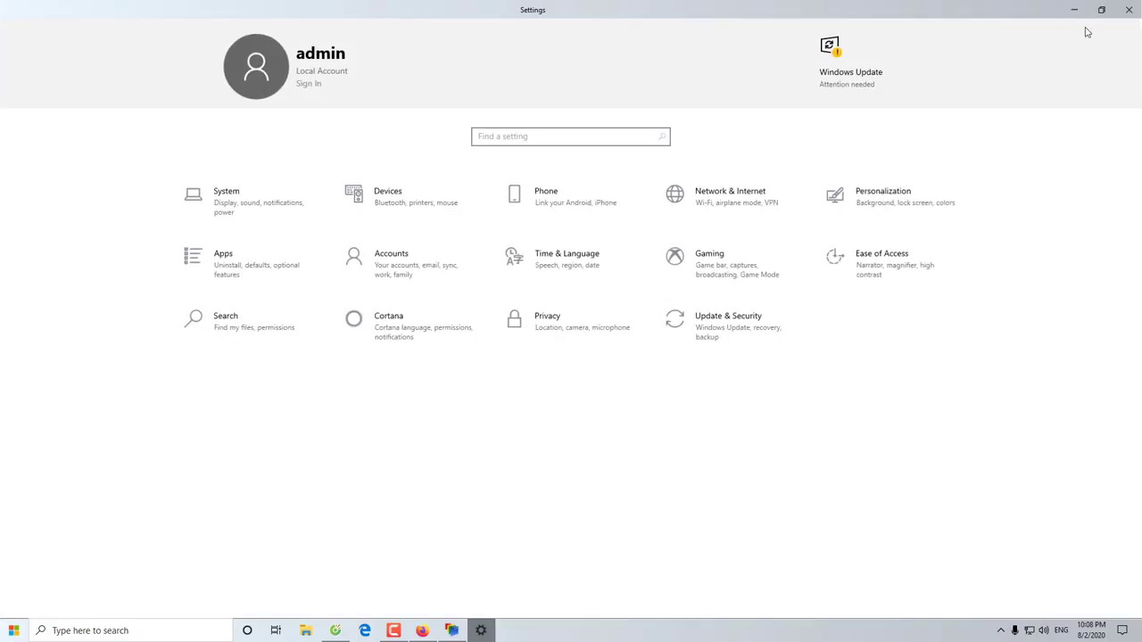
pyautogui.click(1128, 8)
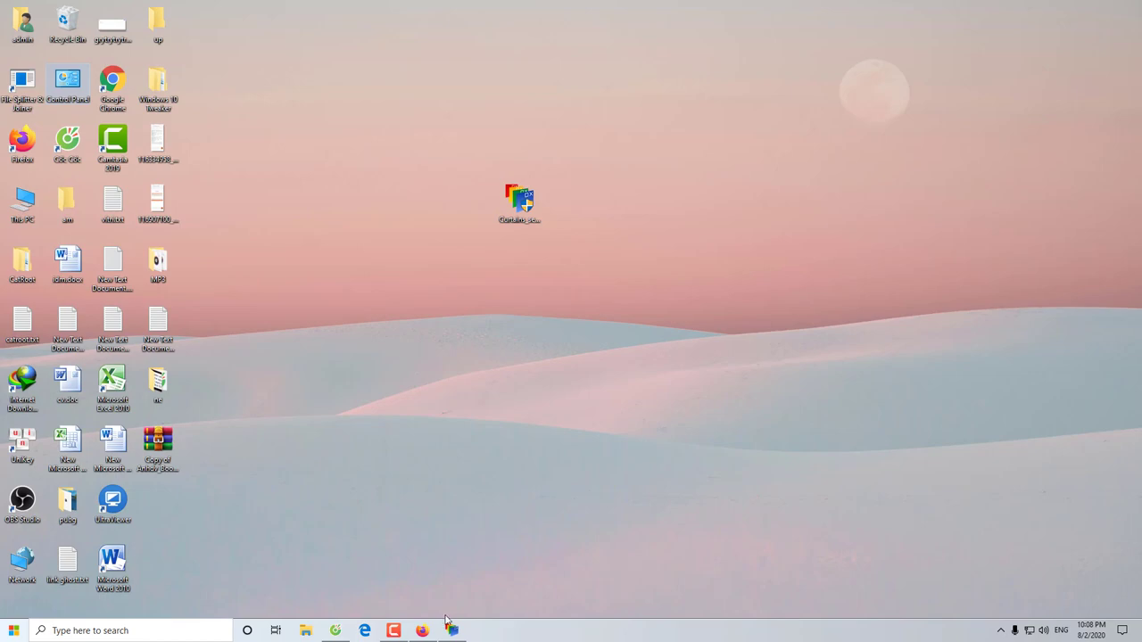
# Restore Firefox, open and close two new tabs, then minimize it
pyautogui.click(422, 631)
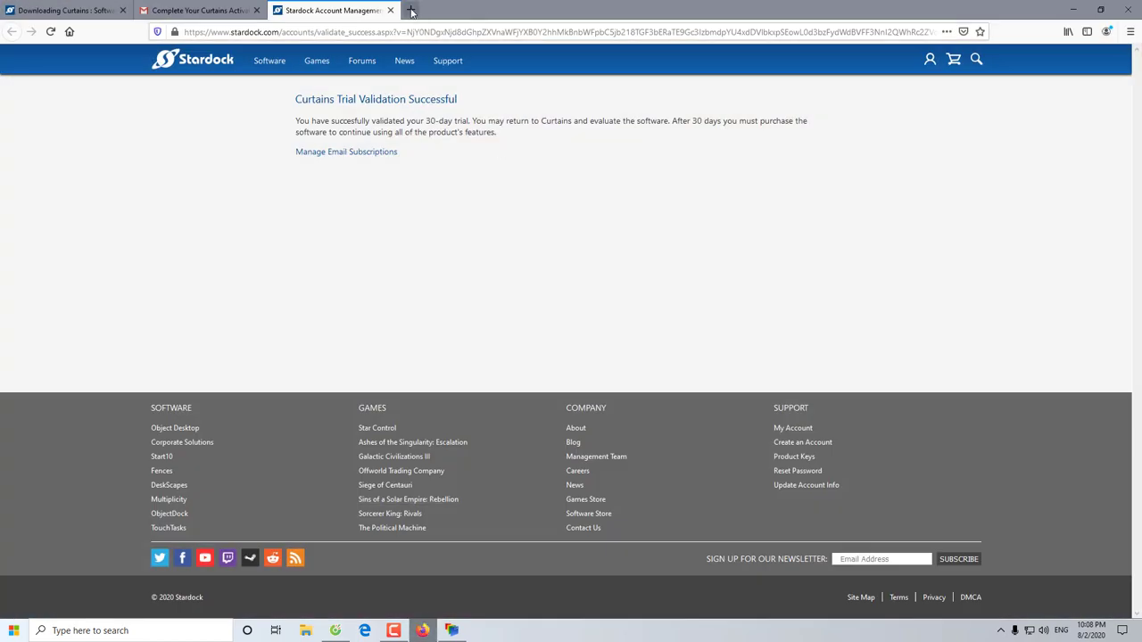
pyautogui.click(410, 9)
pyautogui.click(546, 9)
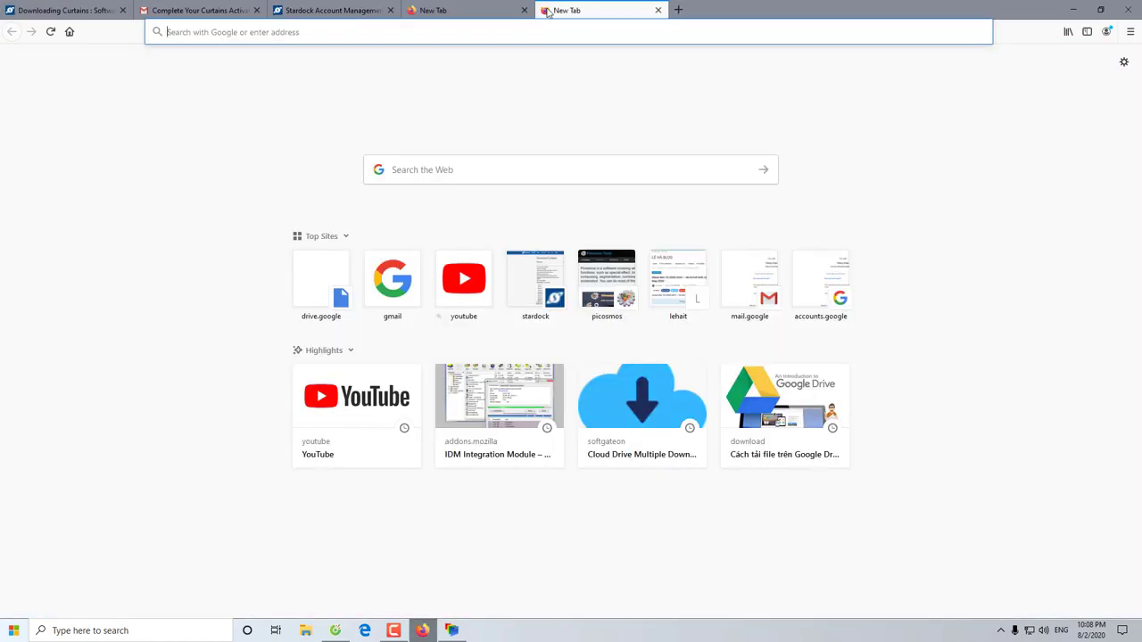
pyautogui.click(659, 10)
pyautogui.click(524, 10)
pyautogui.click(1070, 11)
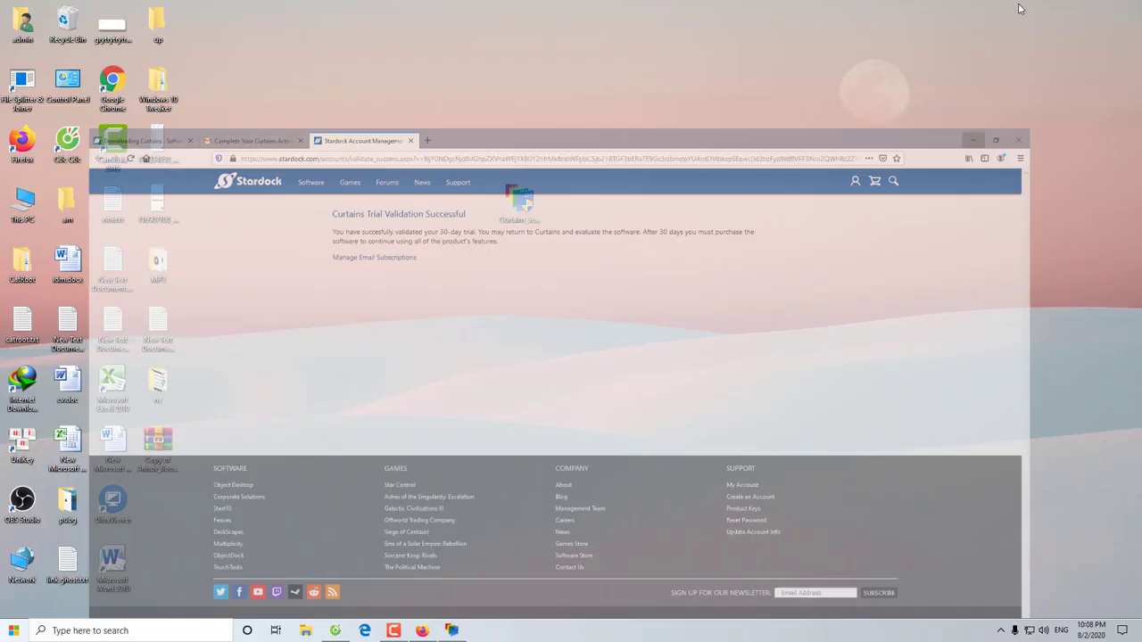
# Apply Fluent Peach with its pink desert wallpaper, then preview it in This PC and Start
pyautogui.click(453, 630)
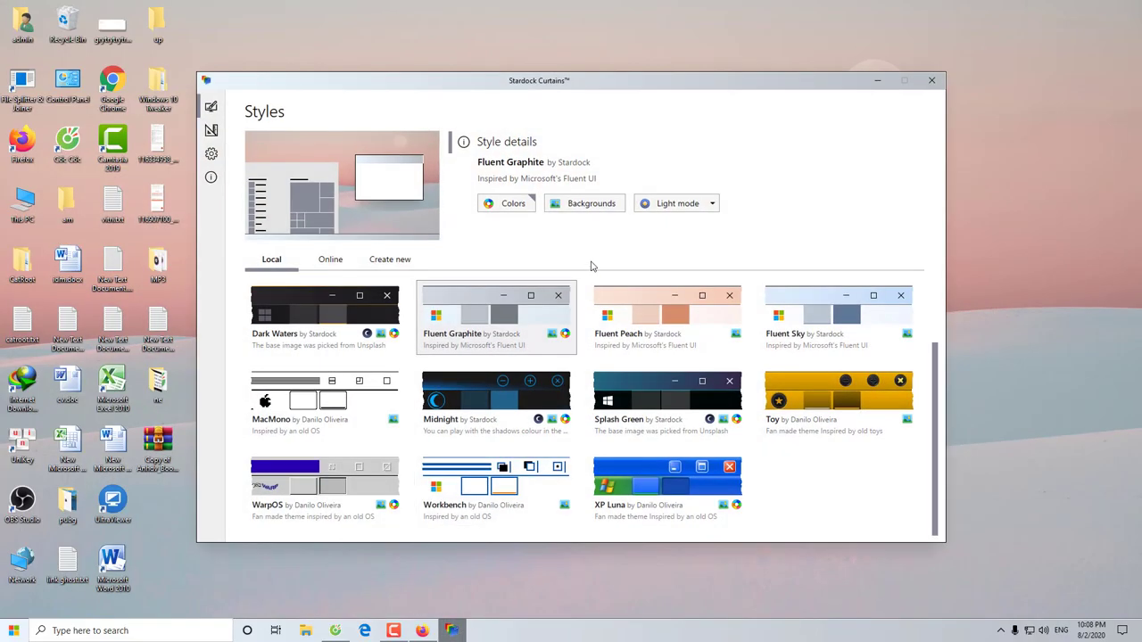
pyautogui.click(638, 302)
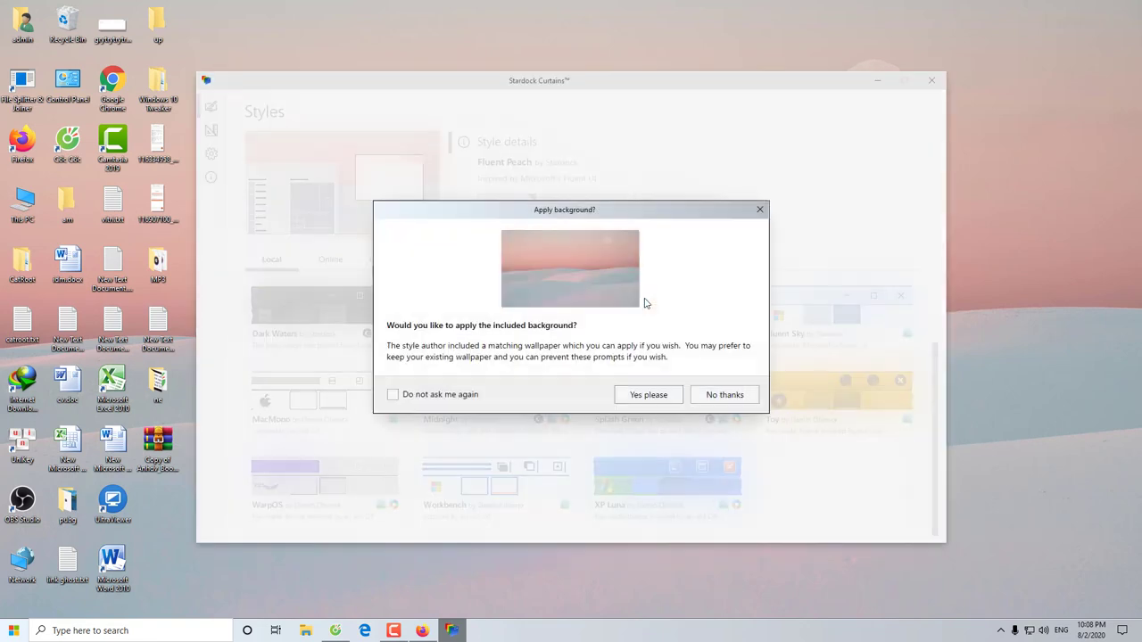
pyautogui.click(654, 394)
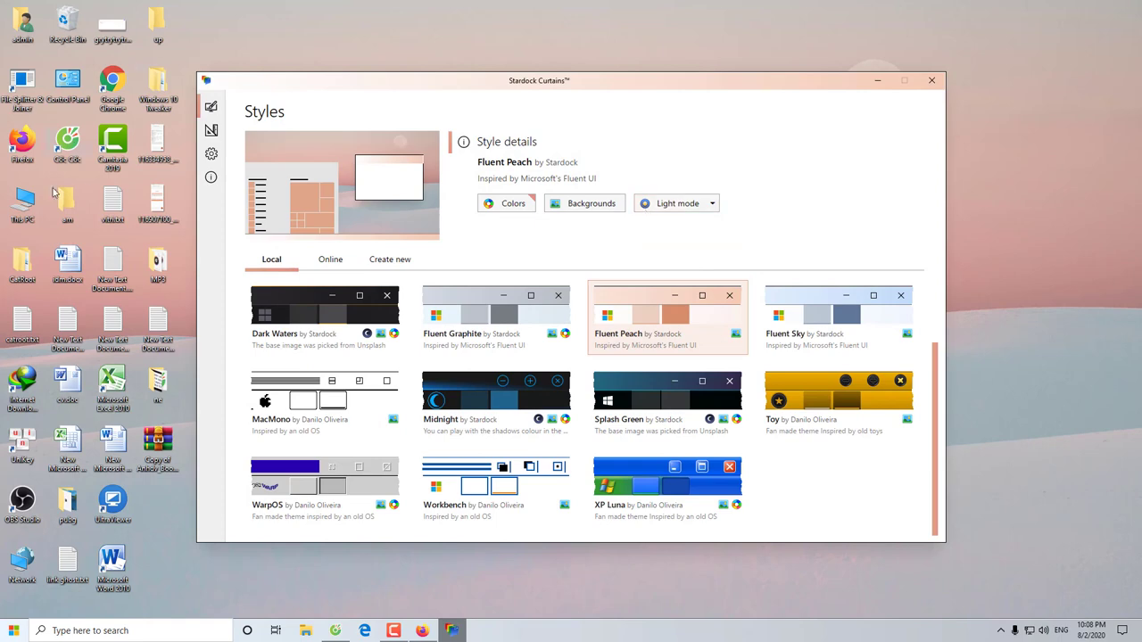
pyautogui.doubleClick(24, 205)
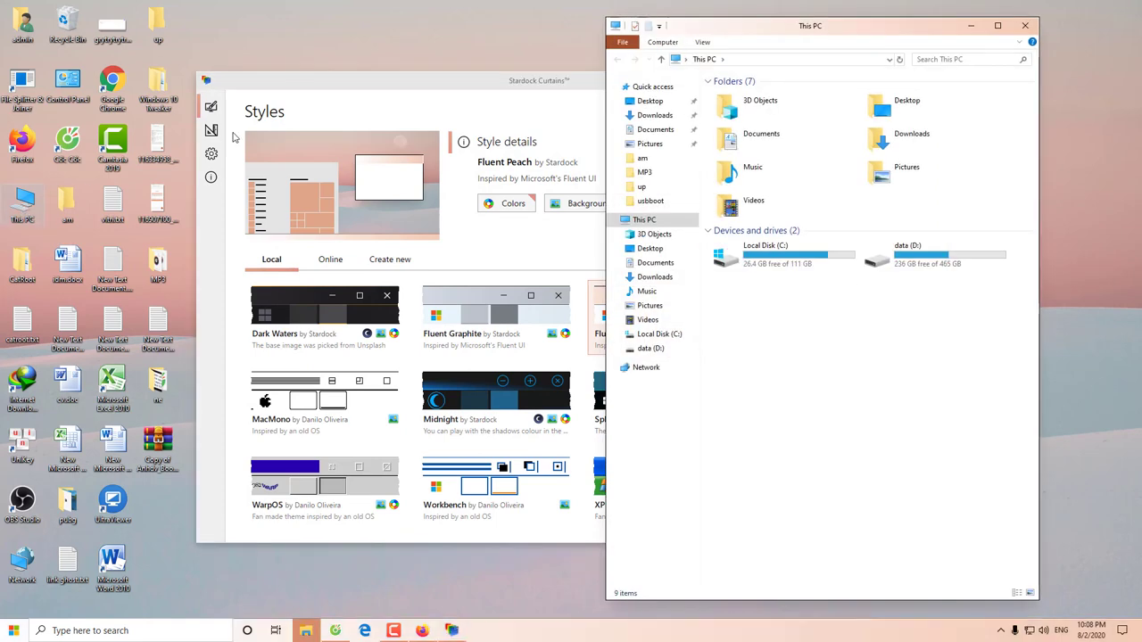
pyautogui.click(1023, 28)
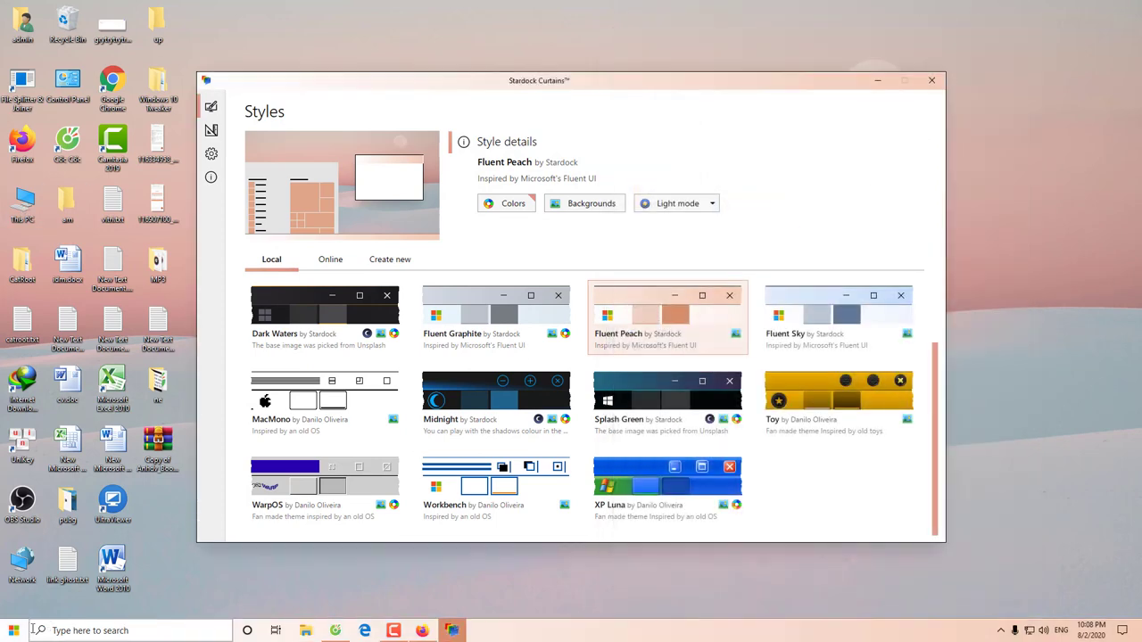
pyautogui.click(16, 631)
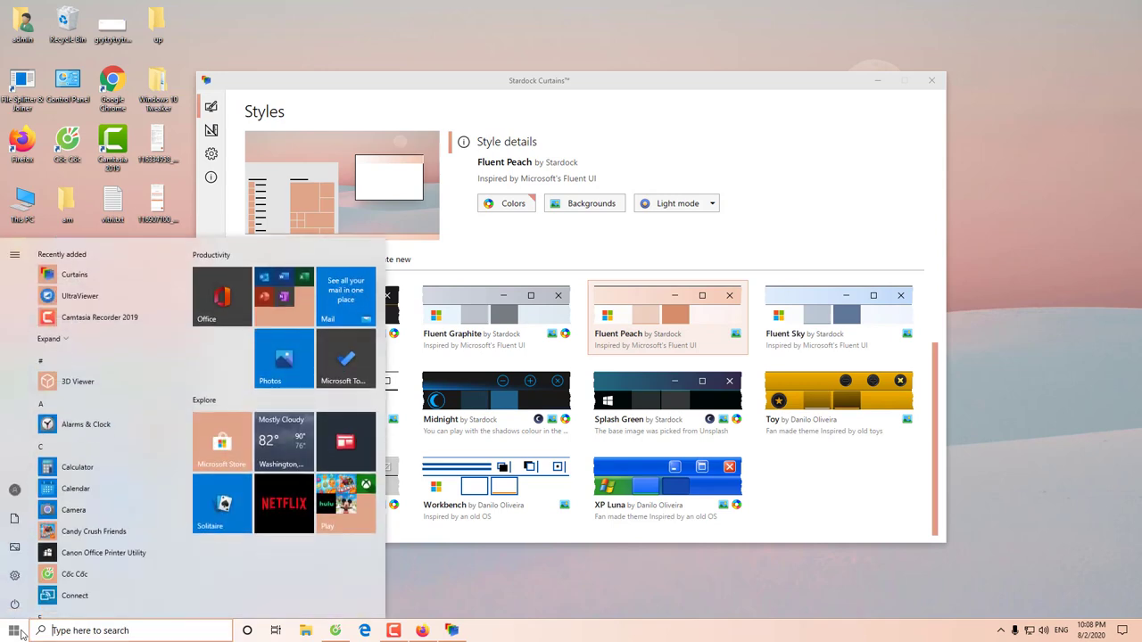
pyautogui.click(648, 121)
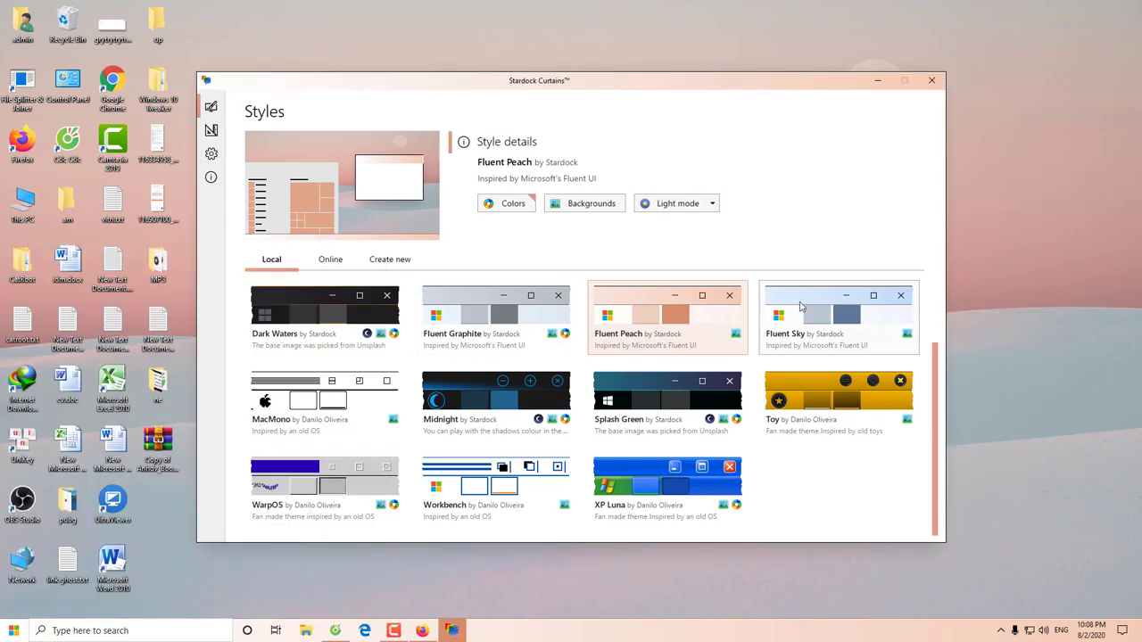
# Switch to Fluent Sky without its background, preview This PC and Start, and return to Curtains
pyautogui.click(802, 302)
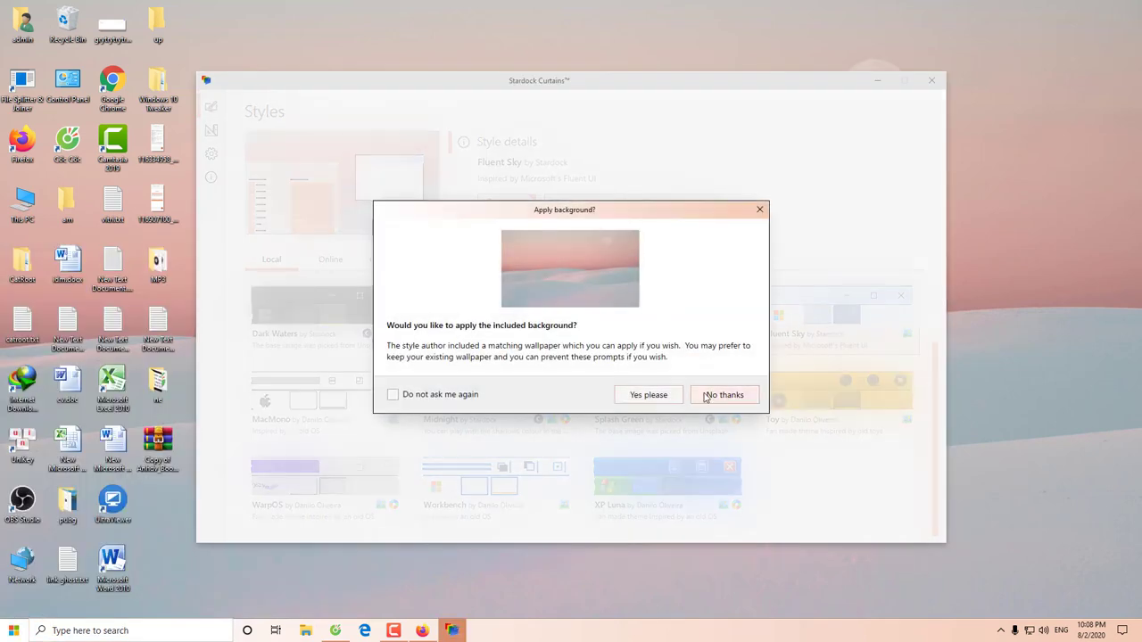
pyautogui.click(649, 396)
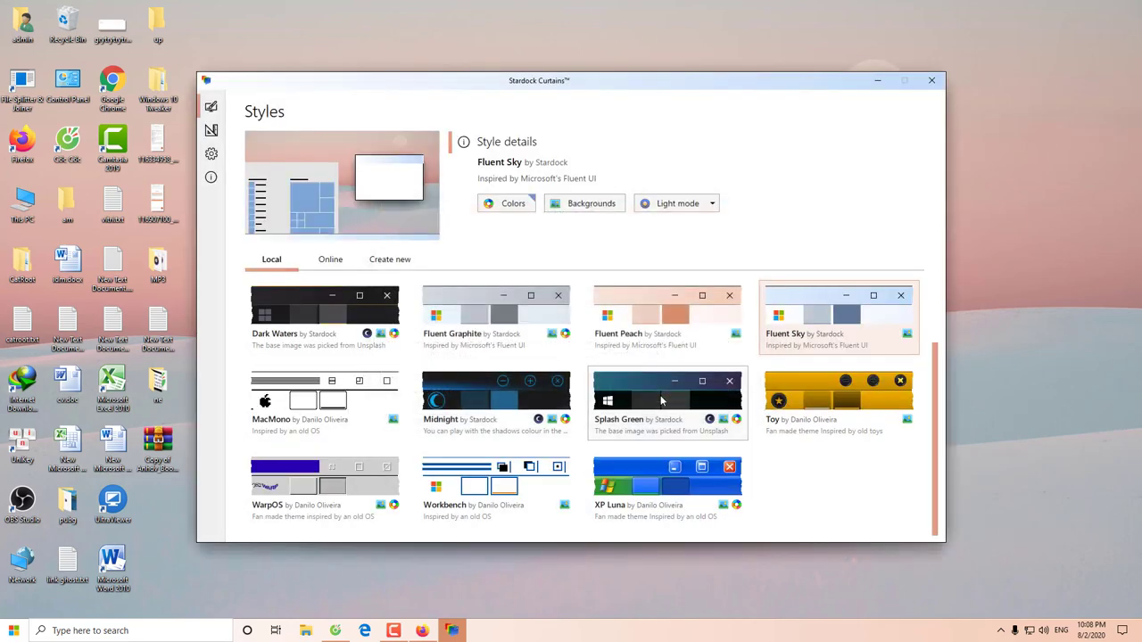
pyautogui.click(35, 207)
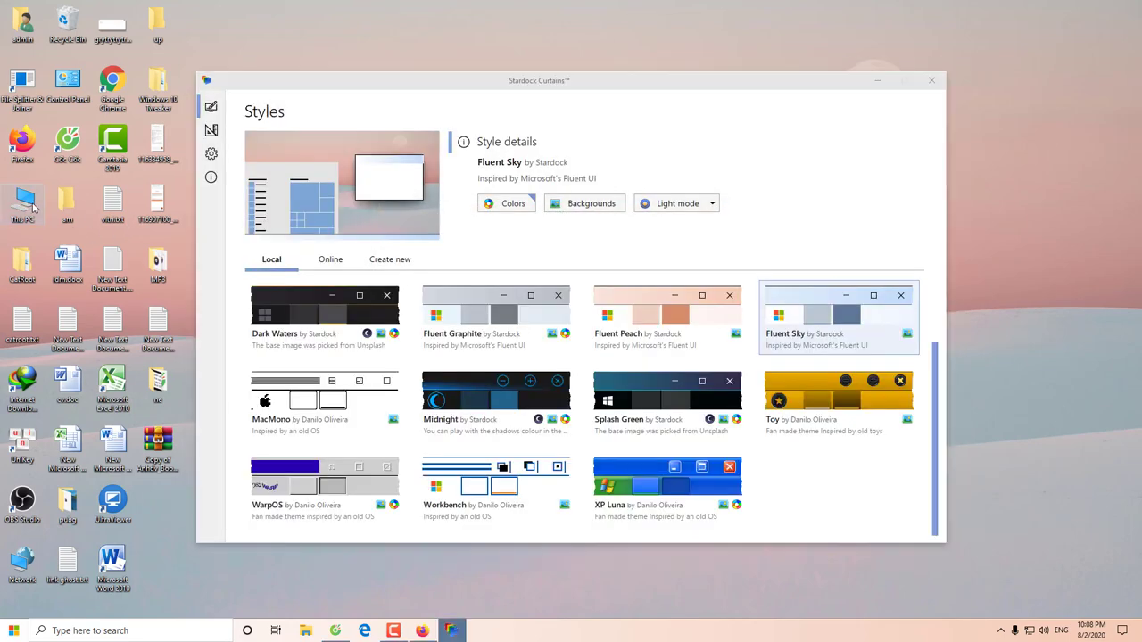
pyautogui.doubleClick(34, 208)
pyautogui.click(1026, 24)
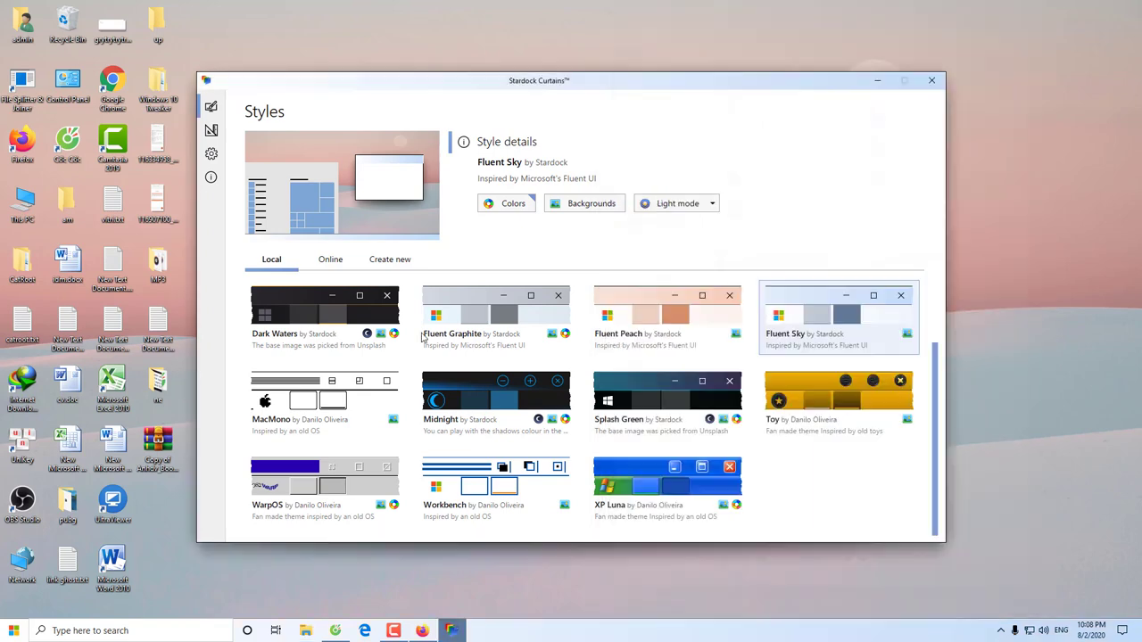
pyautogui.click(14, 633)
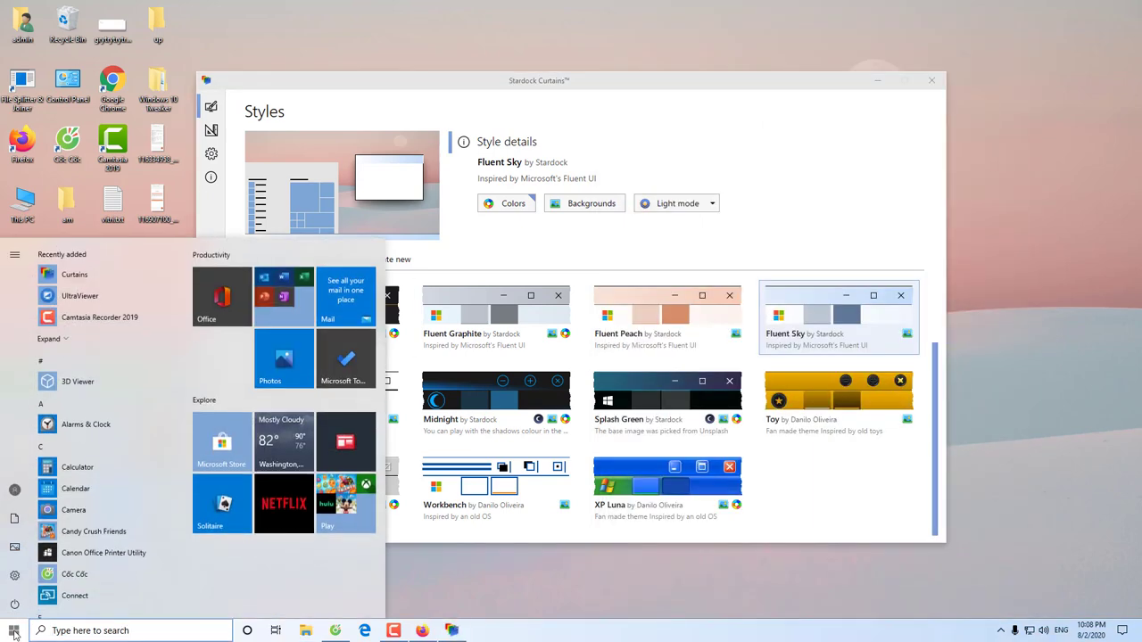
pyautogui.click(448, 576)
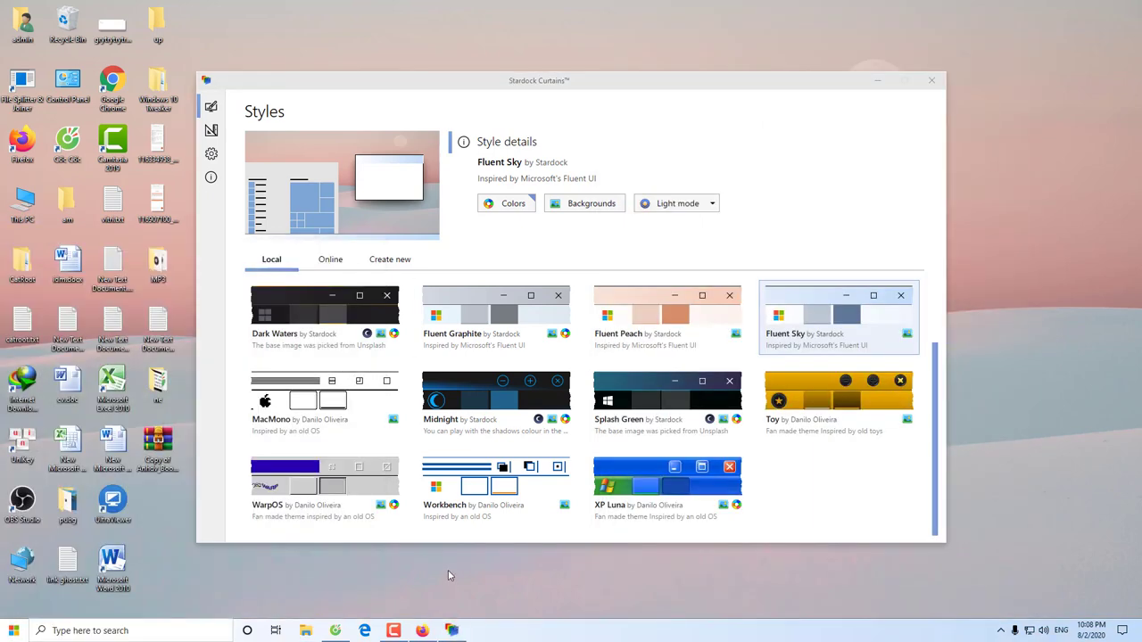
pyautogui.click(451, 630)
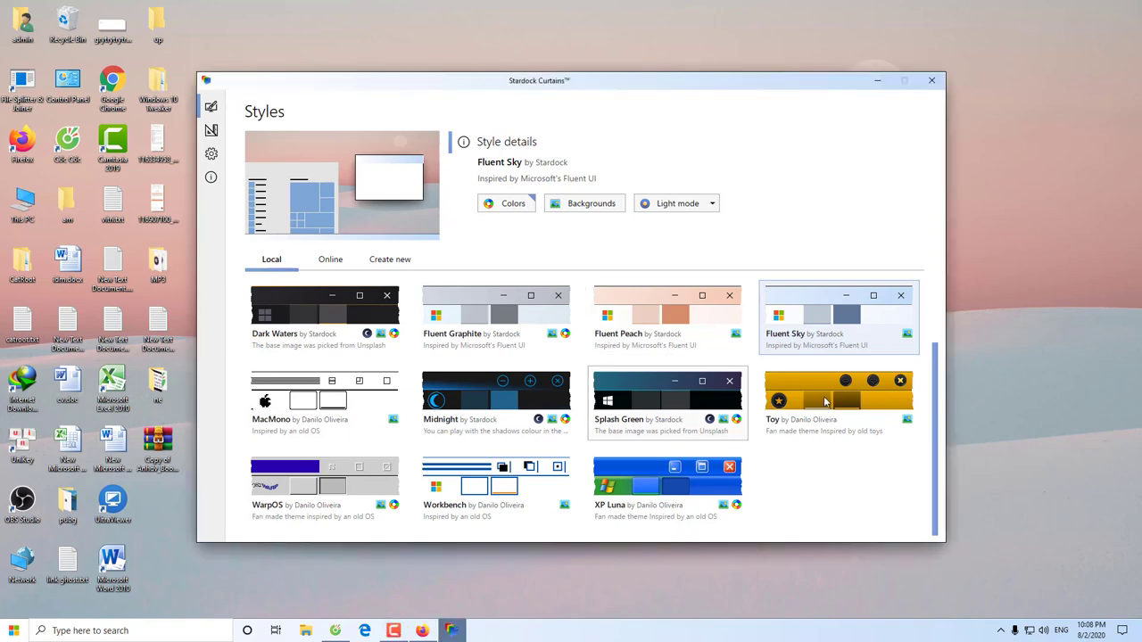
# Apply MacMono with its included background and preview This PC, Start and Control Panel
pyautogui.click(304, 406)
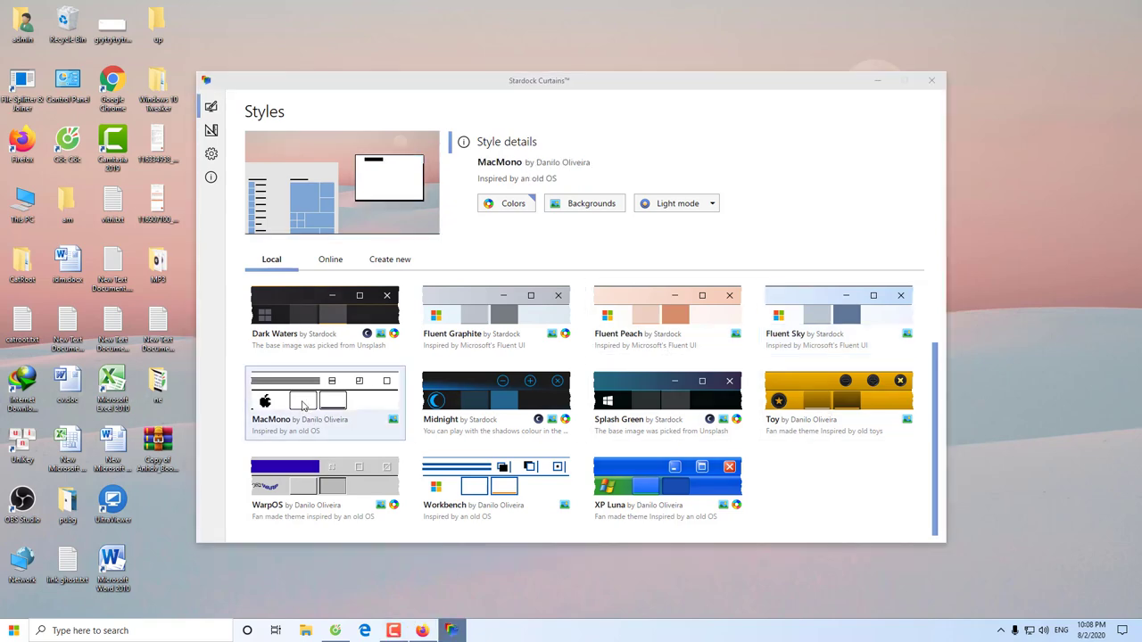
pyautogui.click(648, 395)
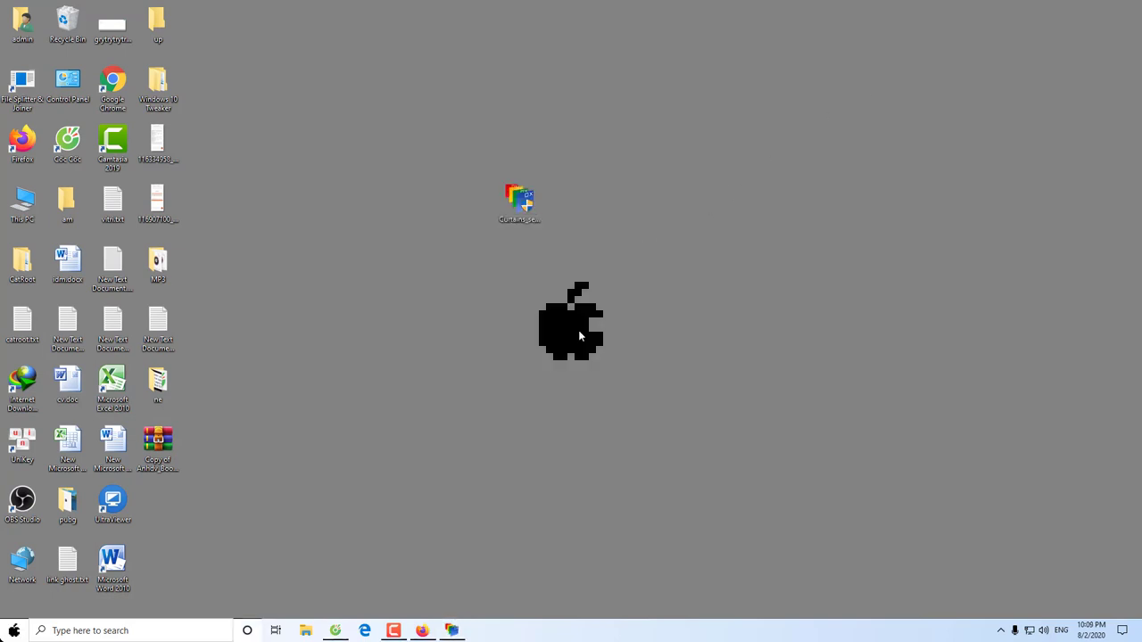
pyautogui.doubleClick(22, 204)
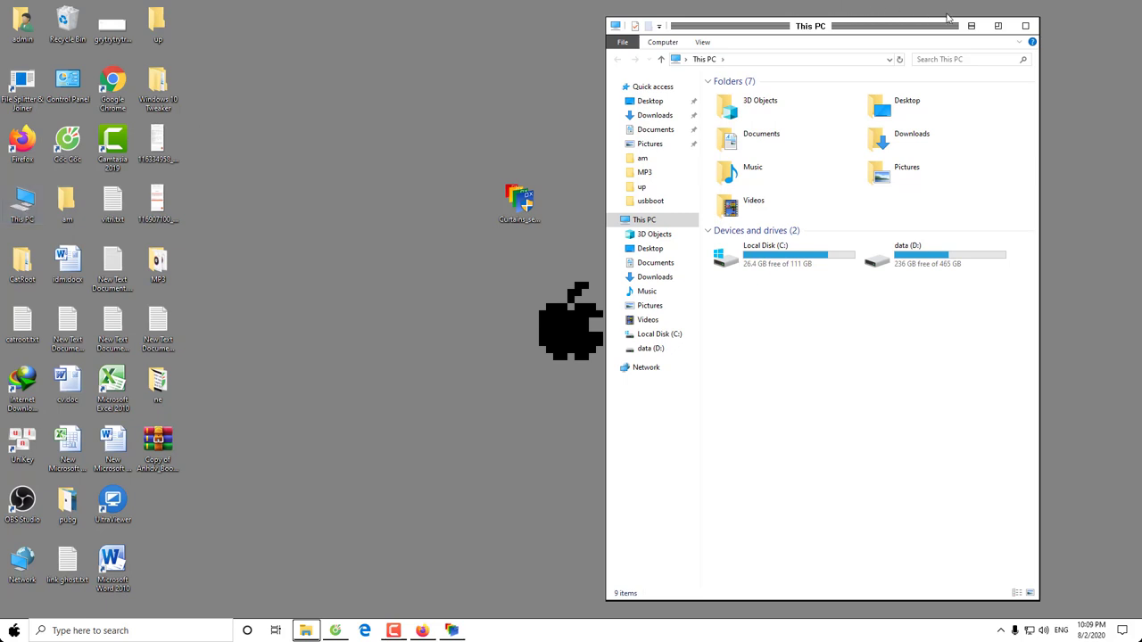
pyautogui.click(1025, 25)
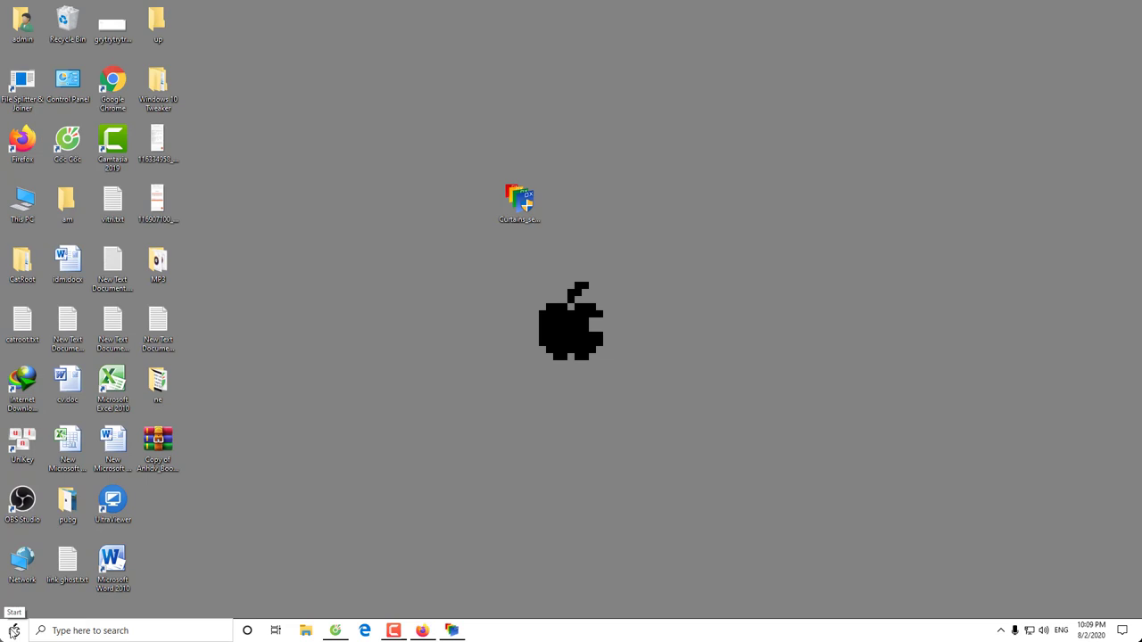
pyautogui.click(14, 631)
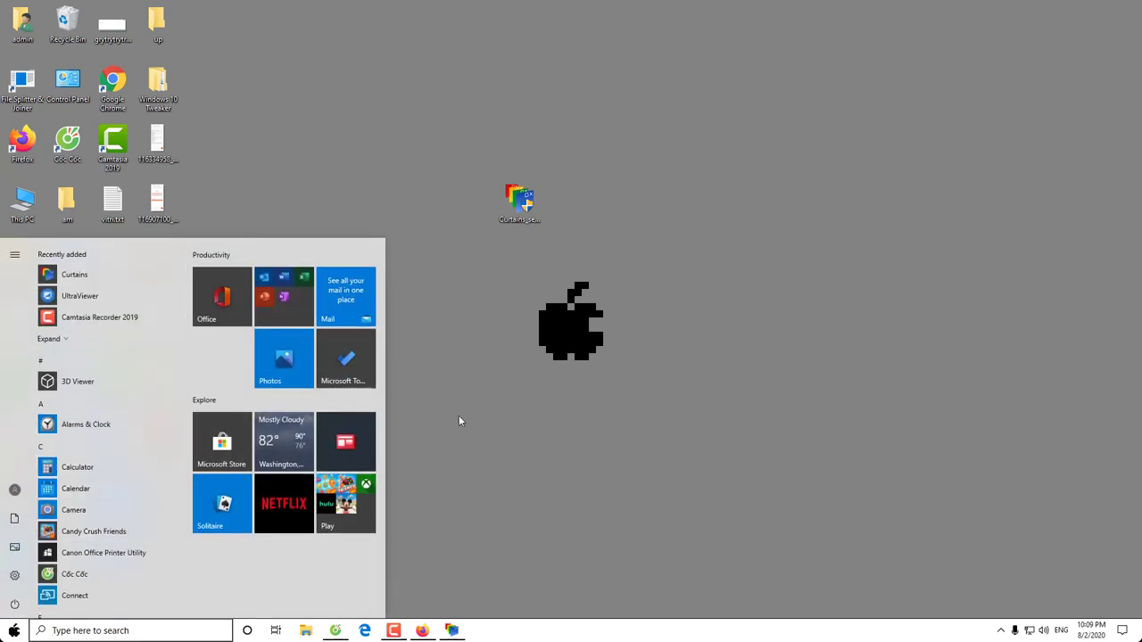
pyautogui.click(458, 417)
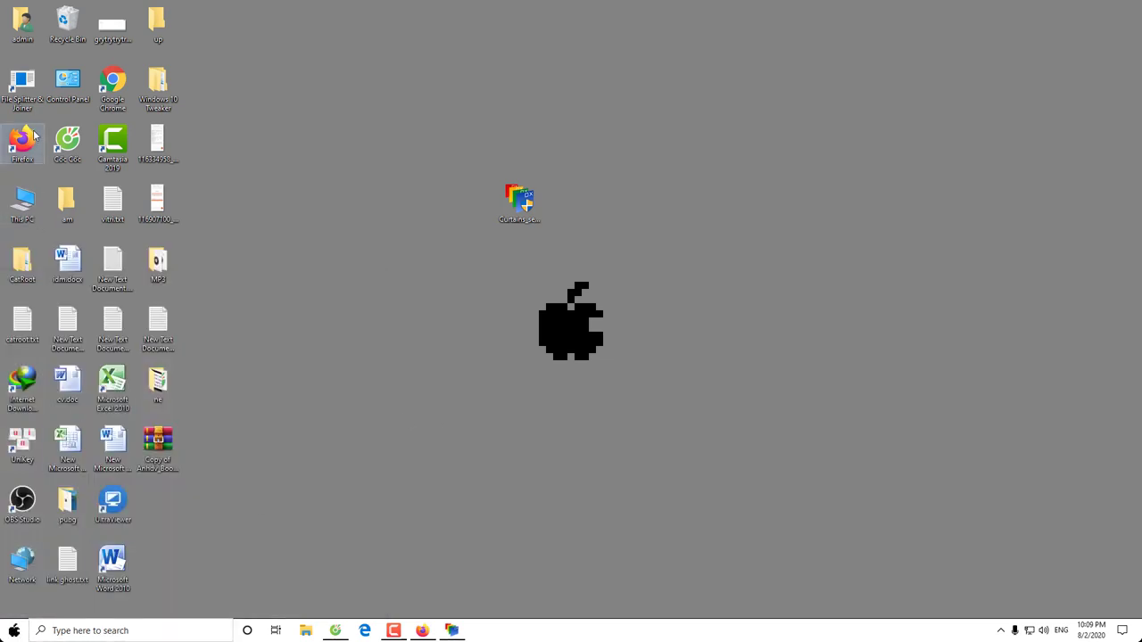
pyautogui.doubleClick(77, 78)
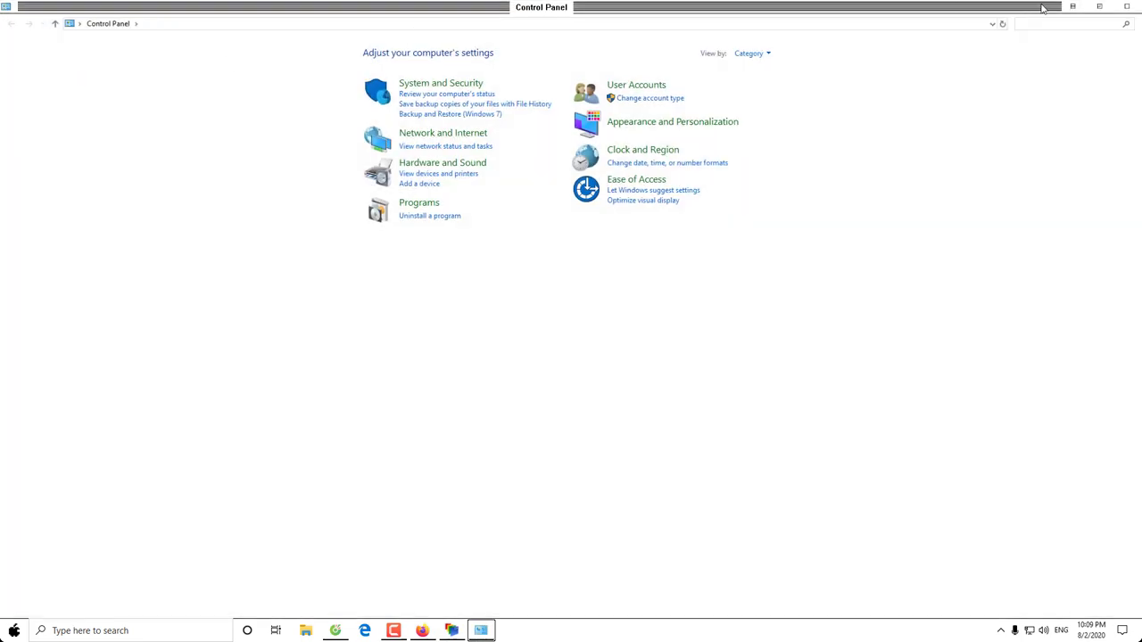
pyautogui.click(1128, 7)
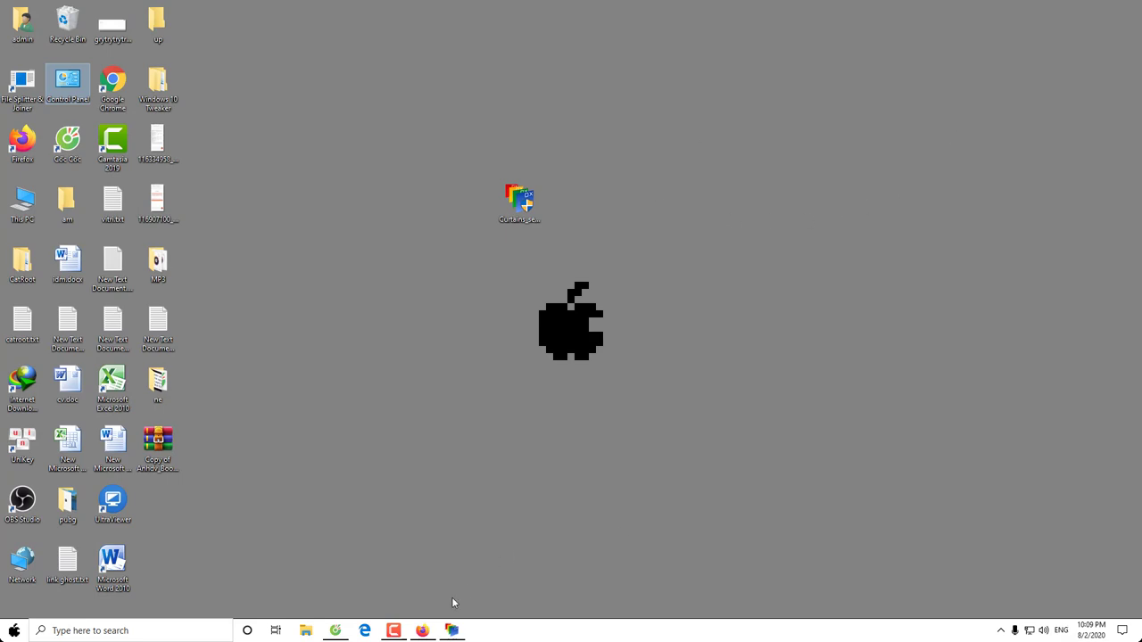
# Restore Firefox on the trial validation page, open and close a new tab, then minimize it
pyautogui.click(422, 631)
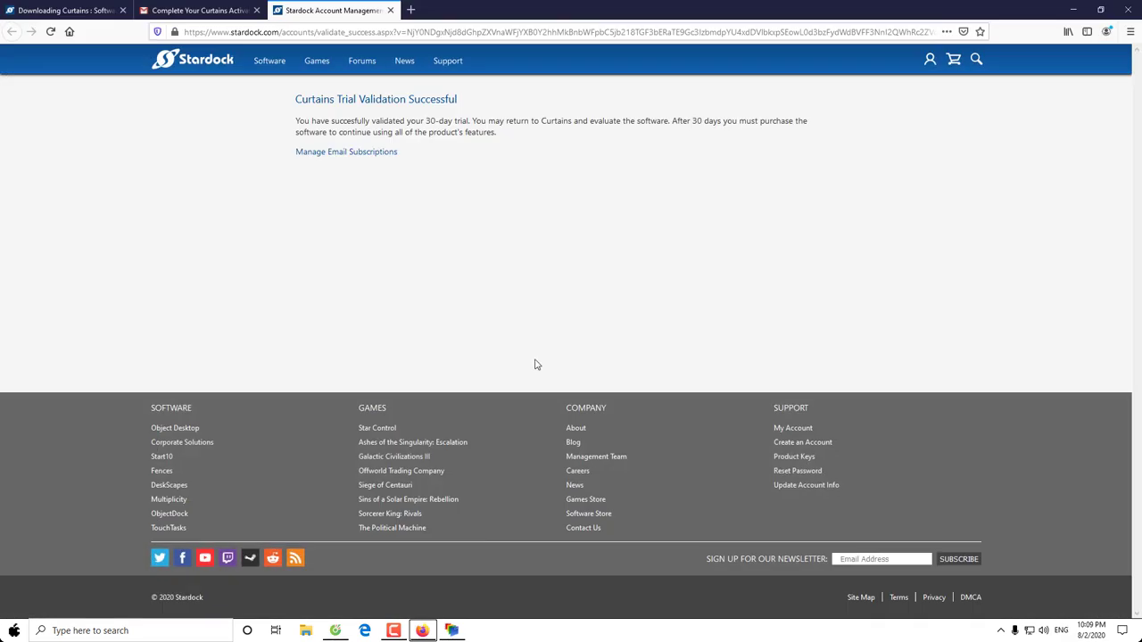
pyautogui.click(411, 11)
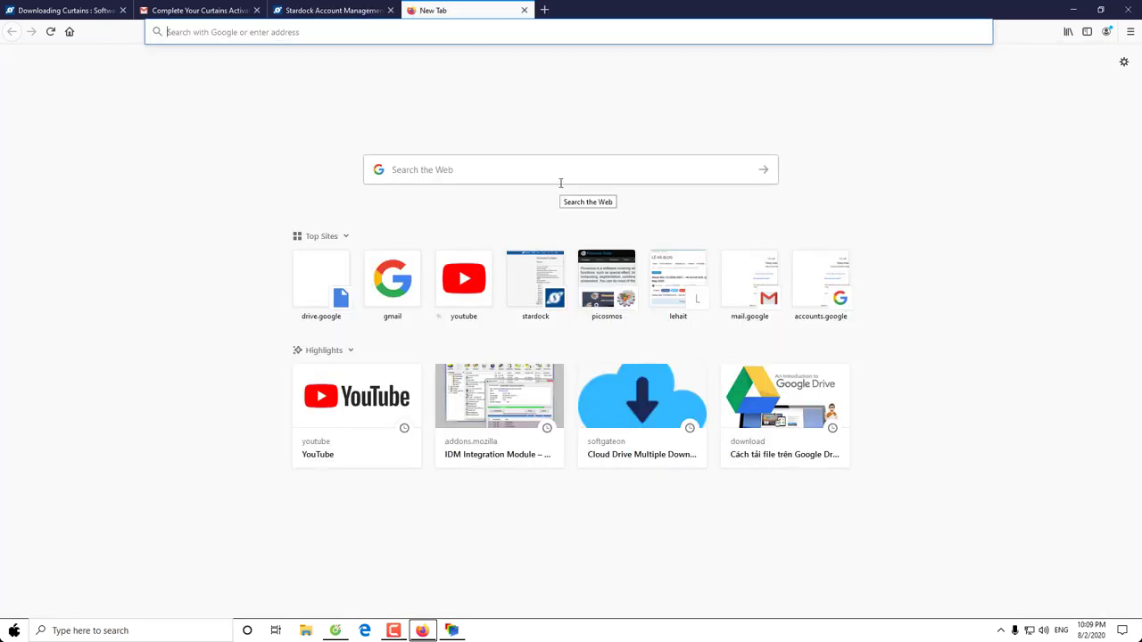
pyautogui.click(524, 9)
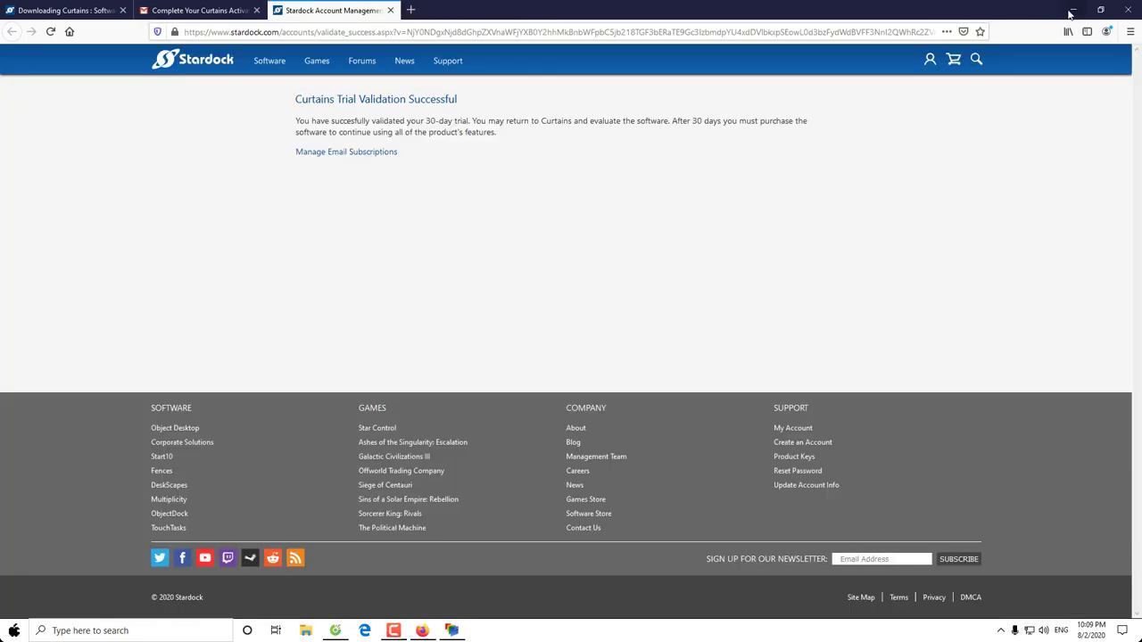
pyautogui.click(1072, 11)
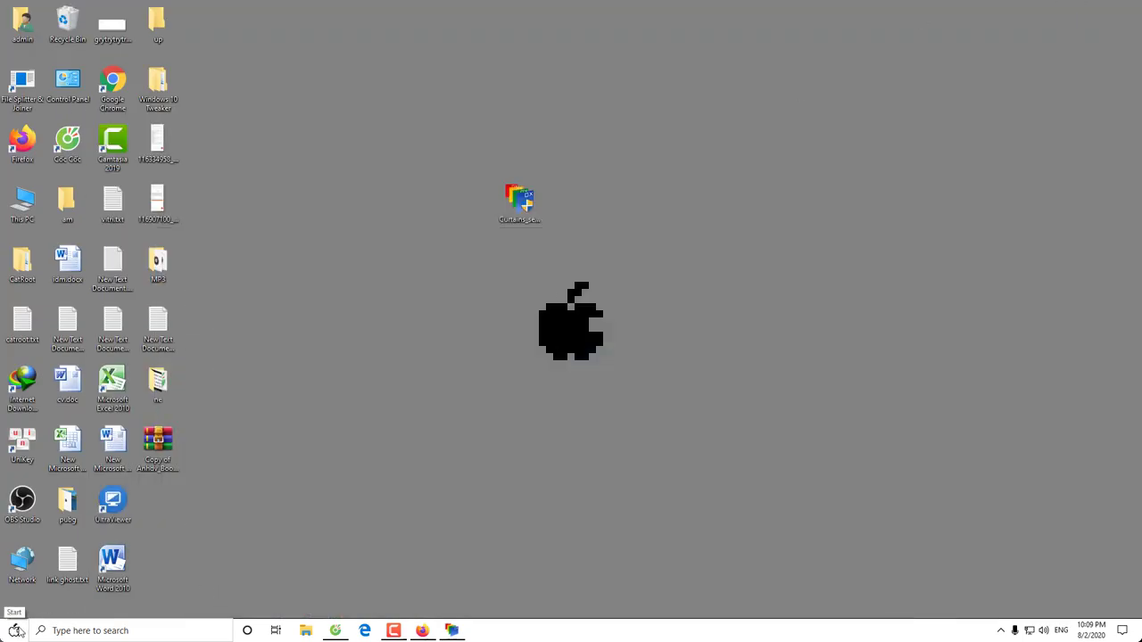
# Apply the Midnight style with its dark starry sand wallpaper, then minimize Curtains
pyautogui.click(452, 630)
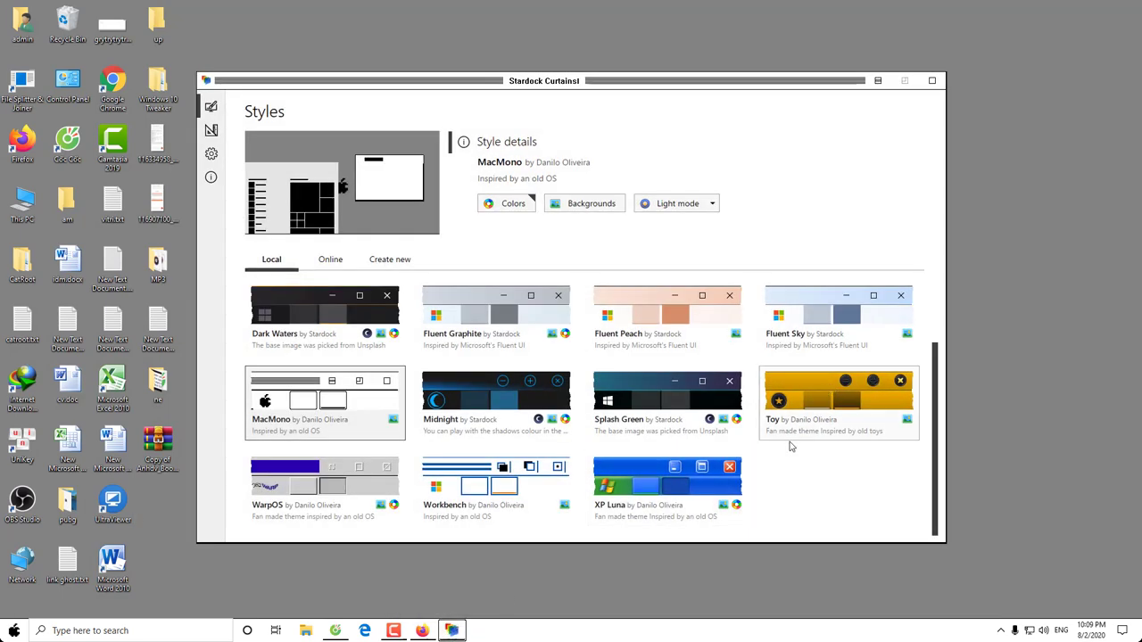
pyautogui.click(505, 403)
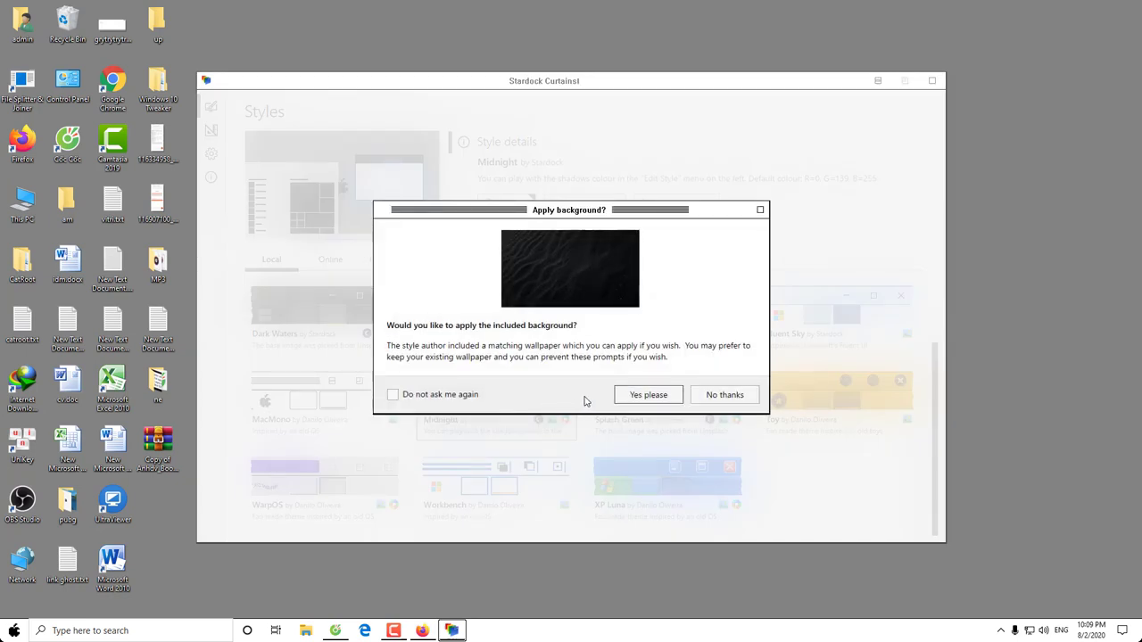
pyautogui.click(648, 394)
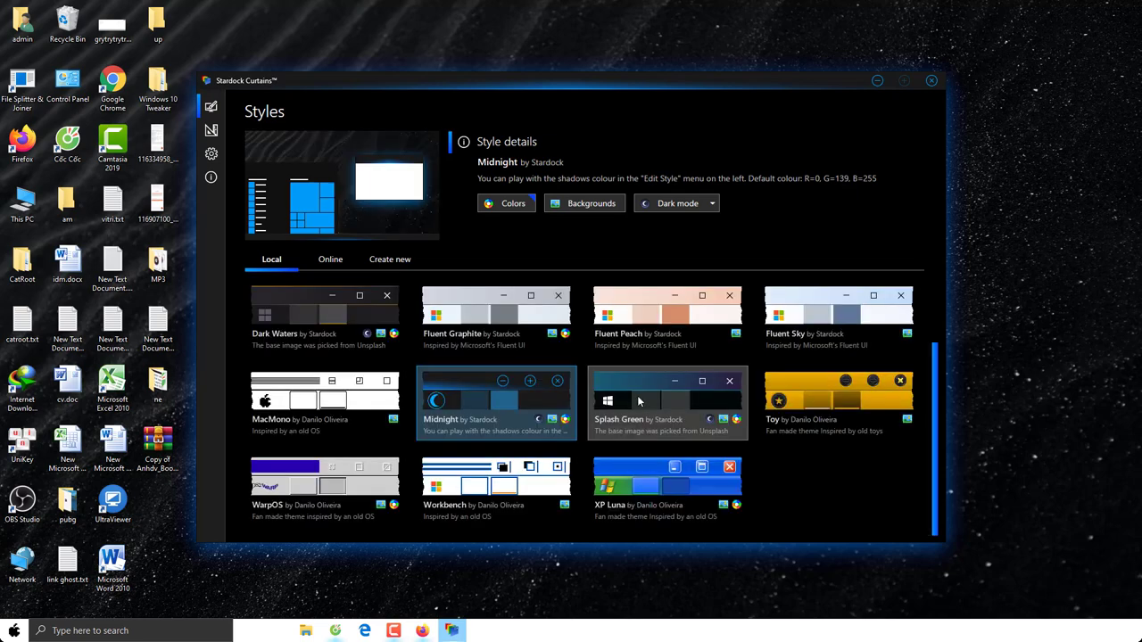
pyautogui.click(878, 81)
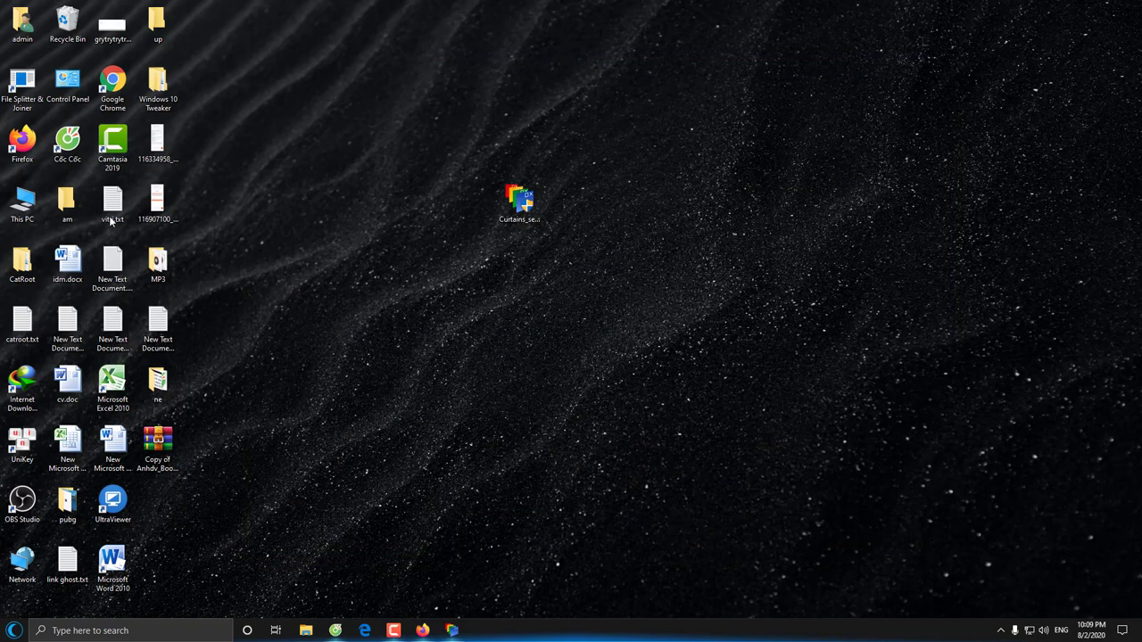
# Preview This PC and Control Panel in the Midnight style, closing each
pyautogui.doubleClick(35, 207)
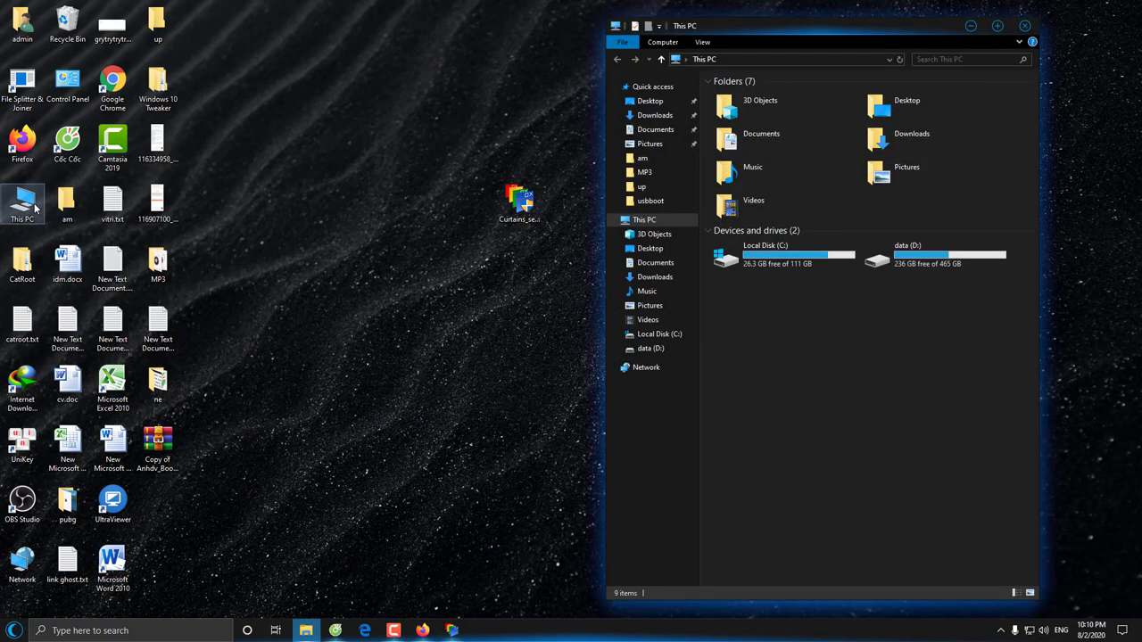
pyautogui.click(1024, 26)
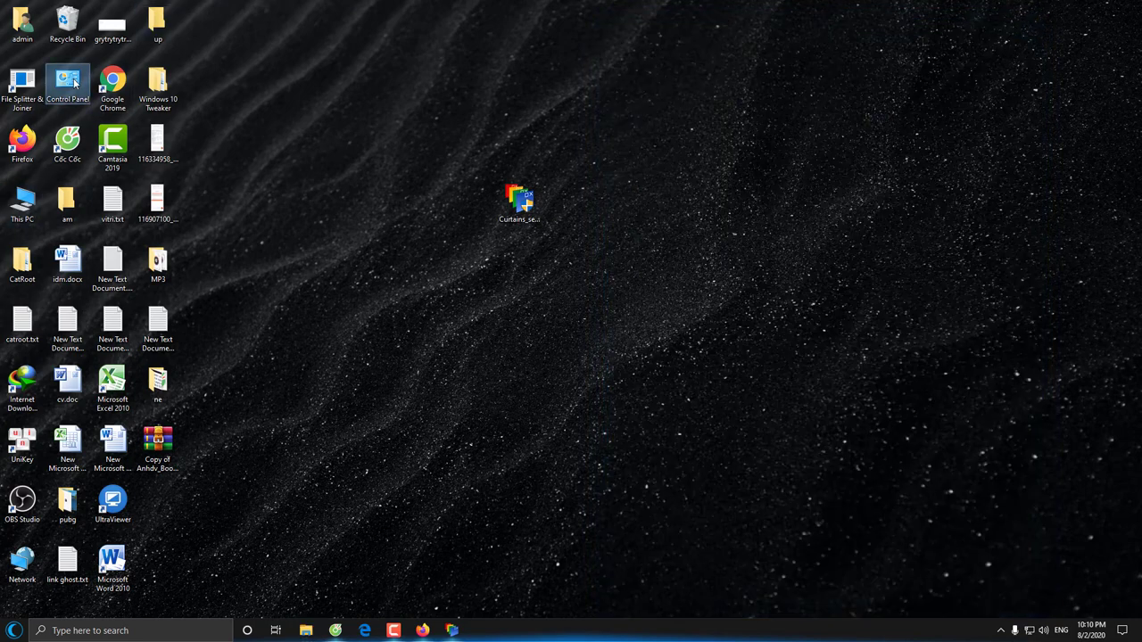
pyautogui.doubleClick(68, 84)
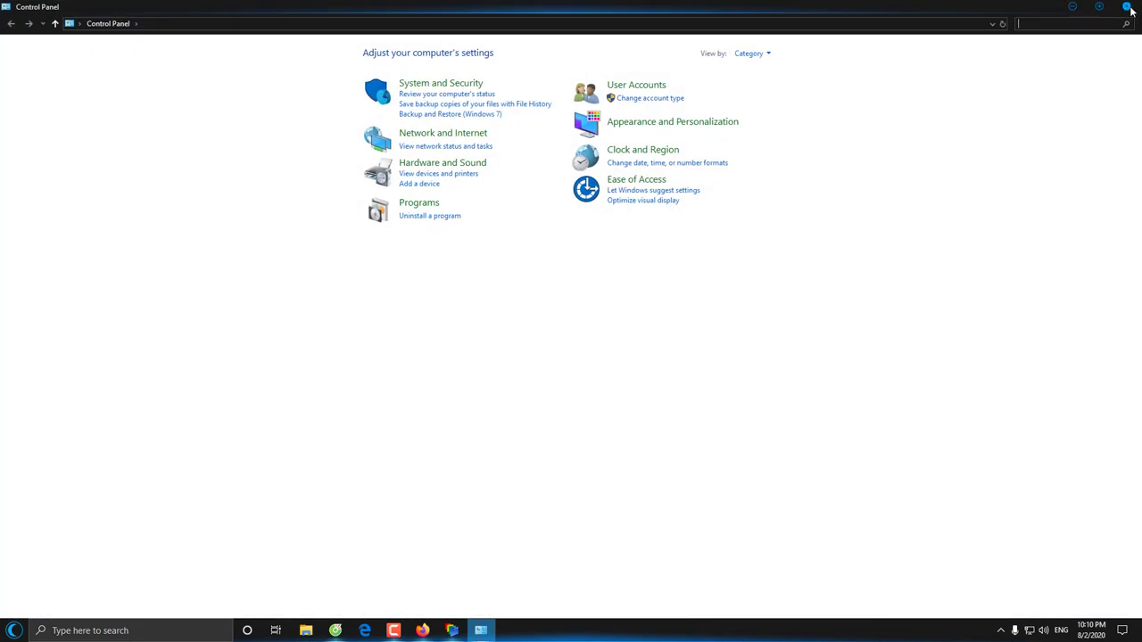
pyautogui.click(1127, 7)
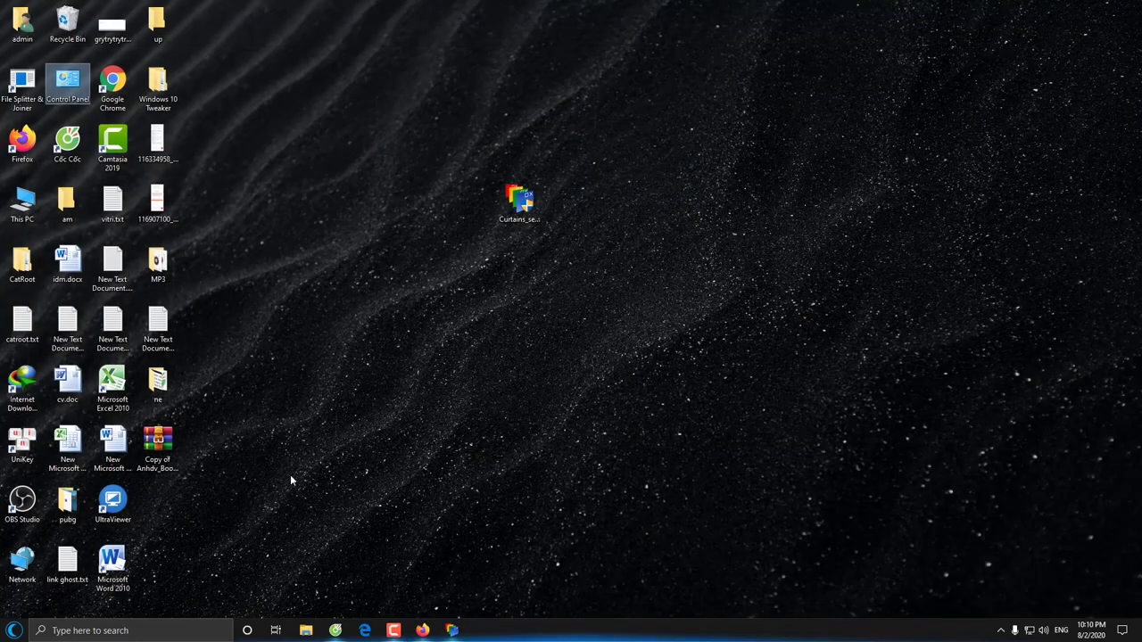
# Check Settings and a Firefox new tab in Midnight, close both, and restore Curtains
pyautogui.click(15, 631)
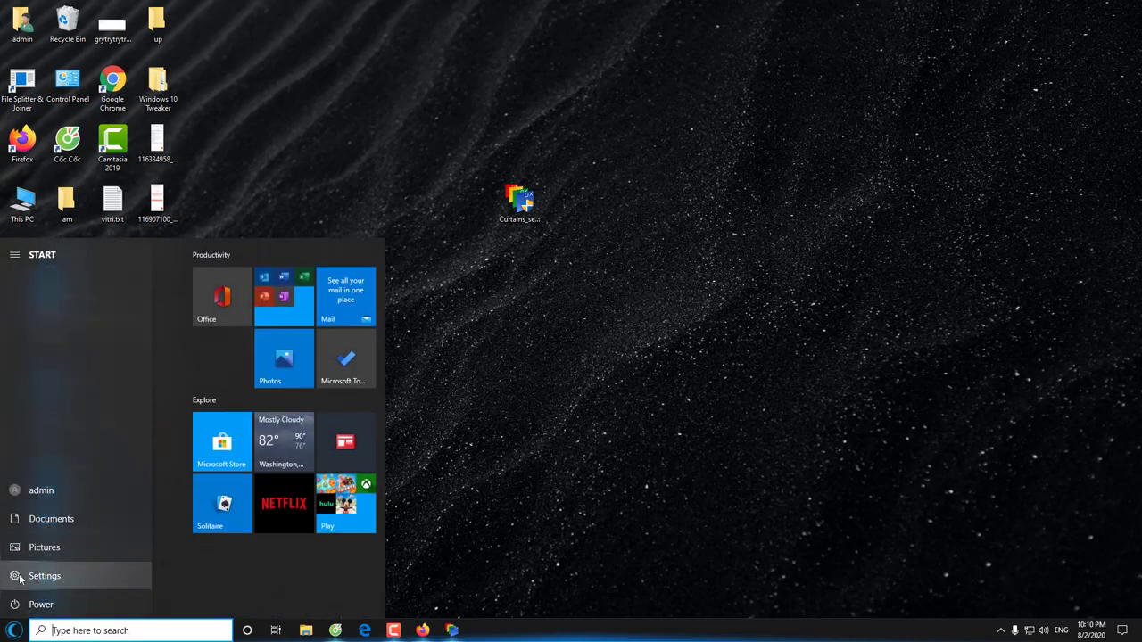
pyautogui.click(20, 578)
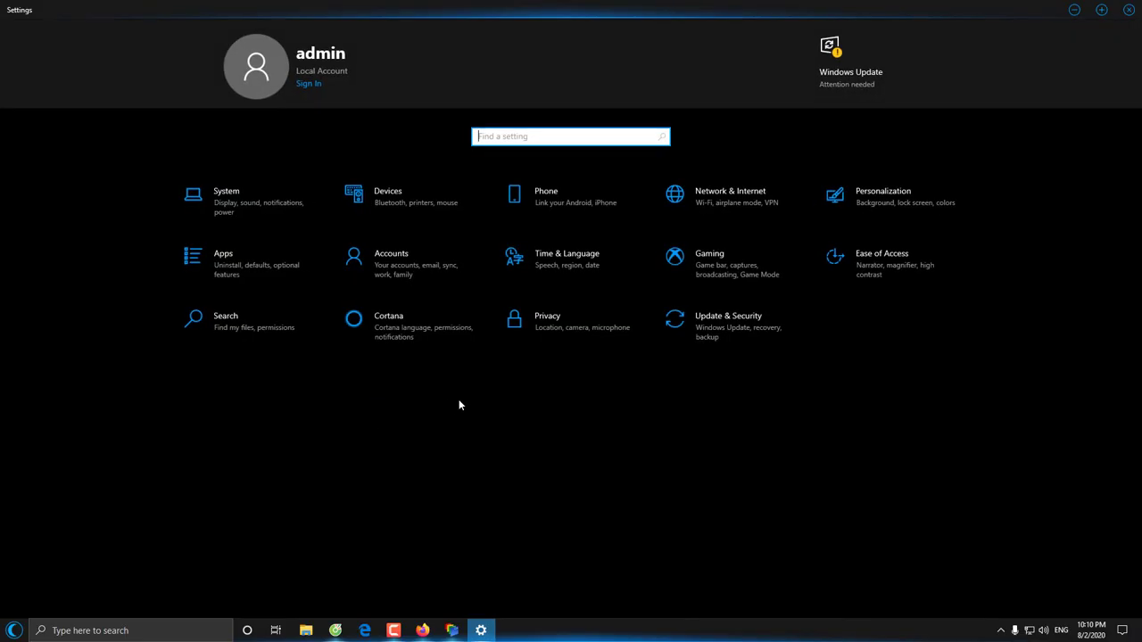
pyautogui.click(1128, 9)
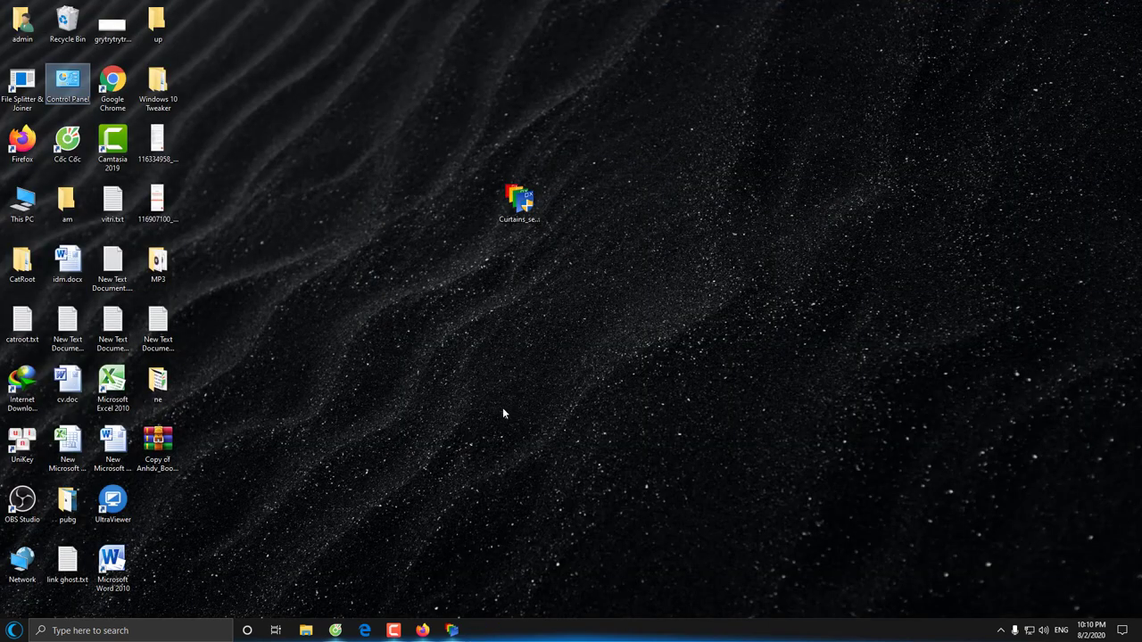
pyautogui.click(422, 630)
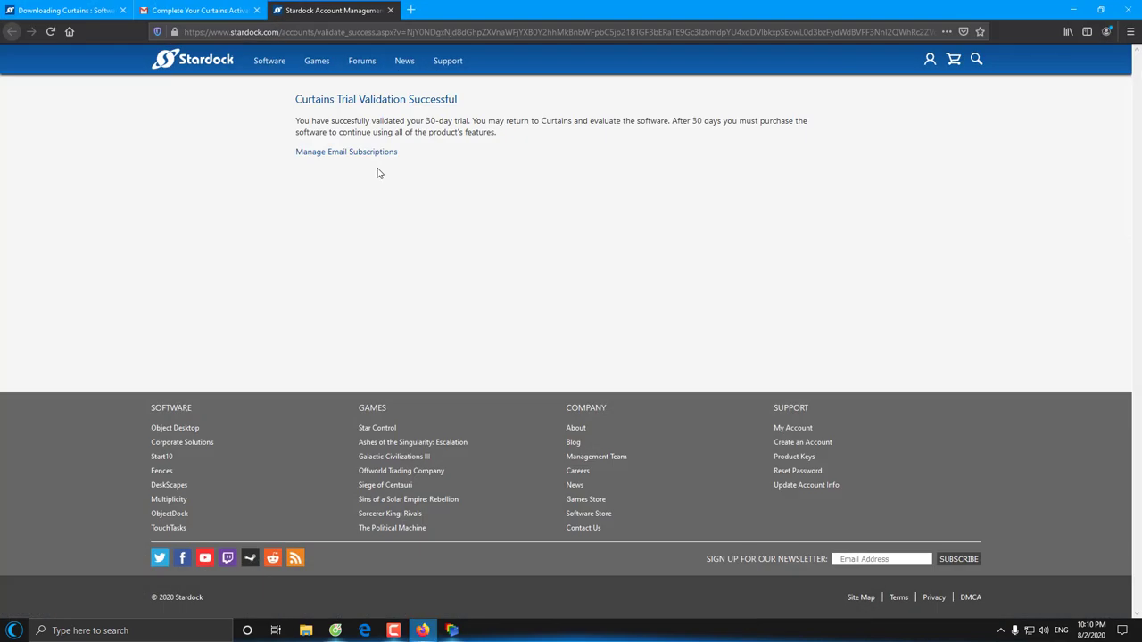
pyautogui.click(411, 10)
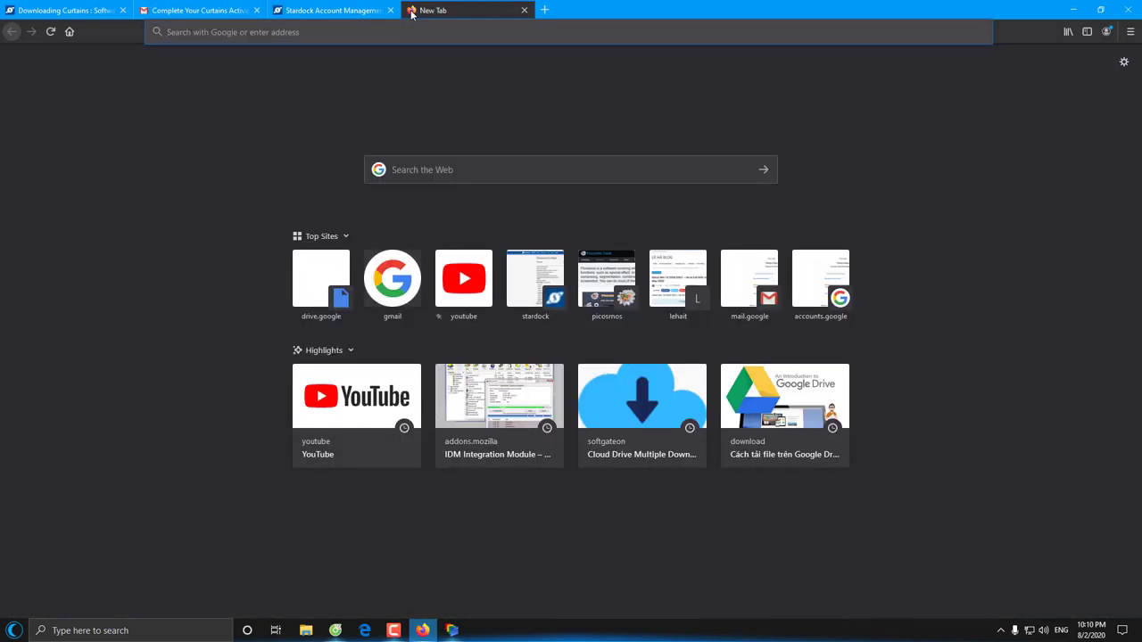
pyautogui.click(1132, 11)
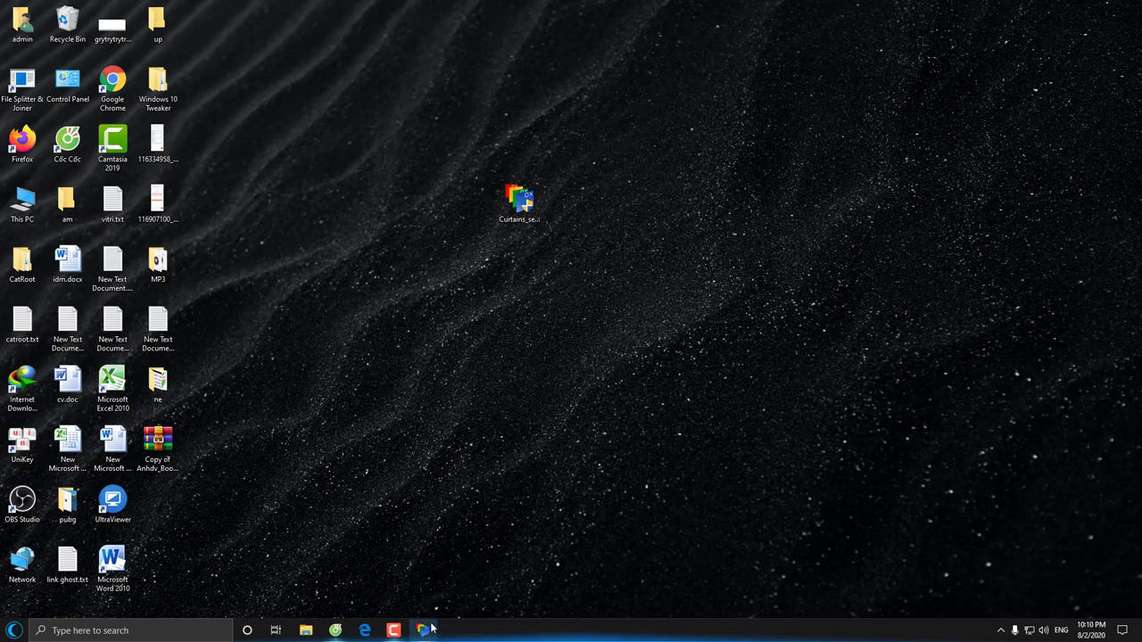
pyautogui.click(423, 630)
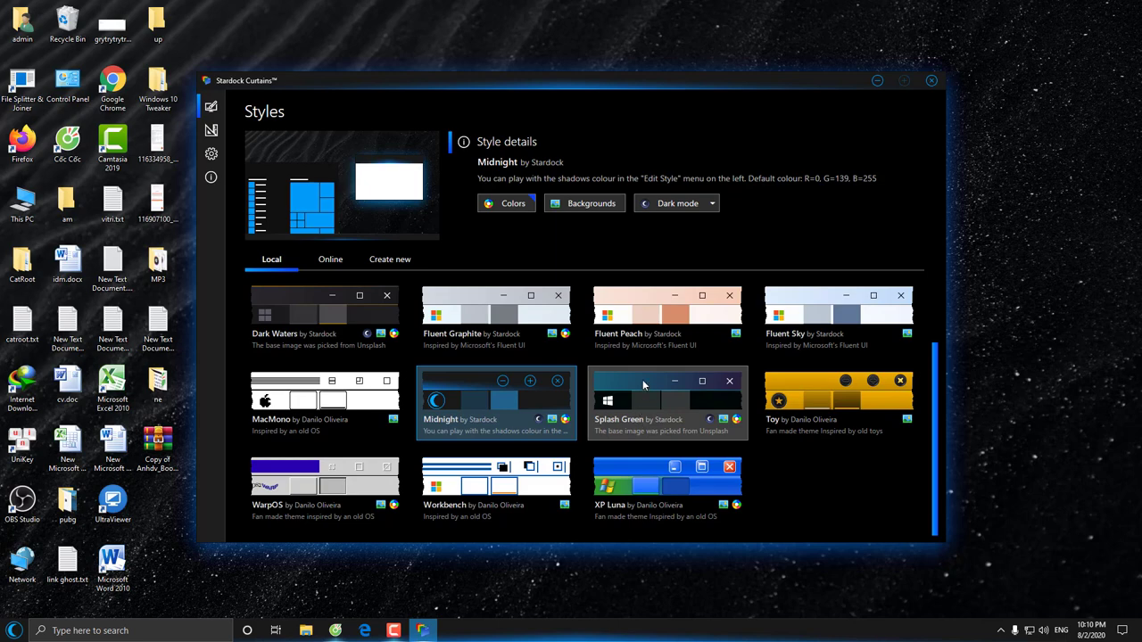
# Apply Splash Green with its teal-and-purple paint wallpaper, then minimize Curtains
pyautogui.click(648, 408)
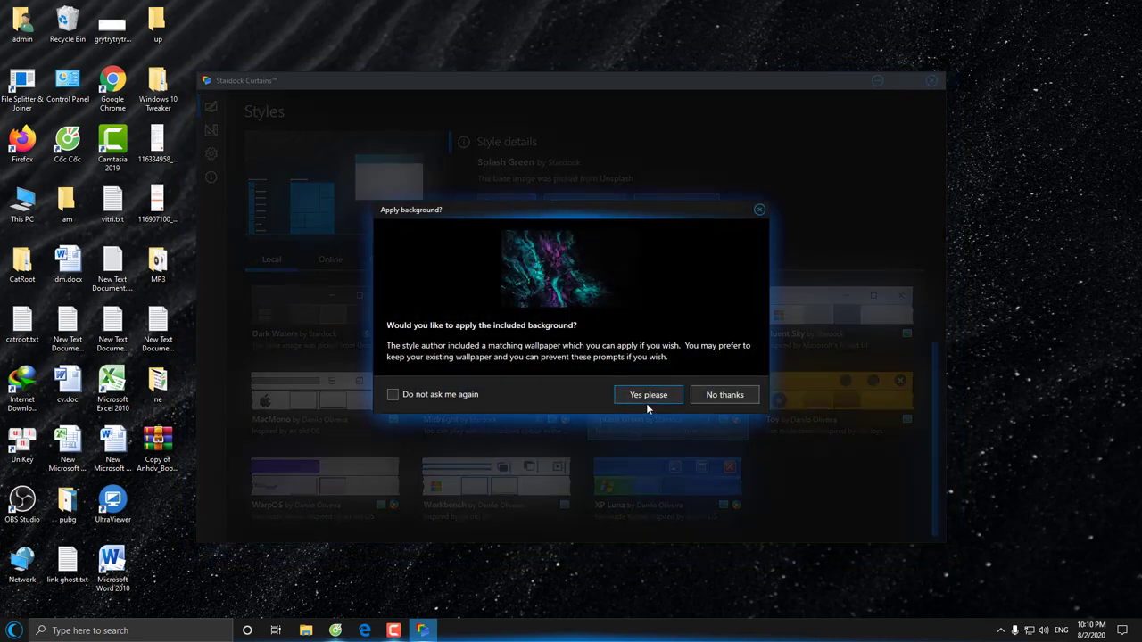
pyautogui.click(649, 396)
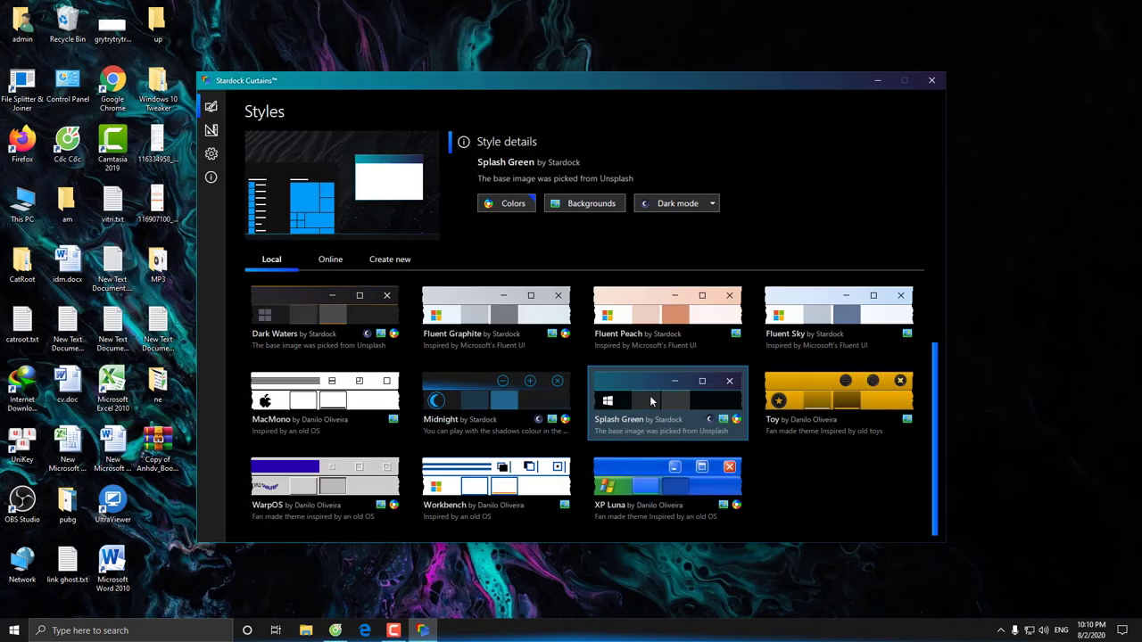
pyautogui.click(877, 81)
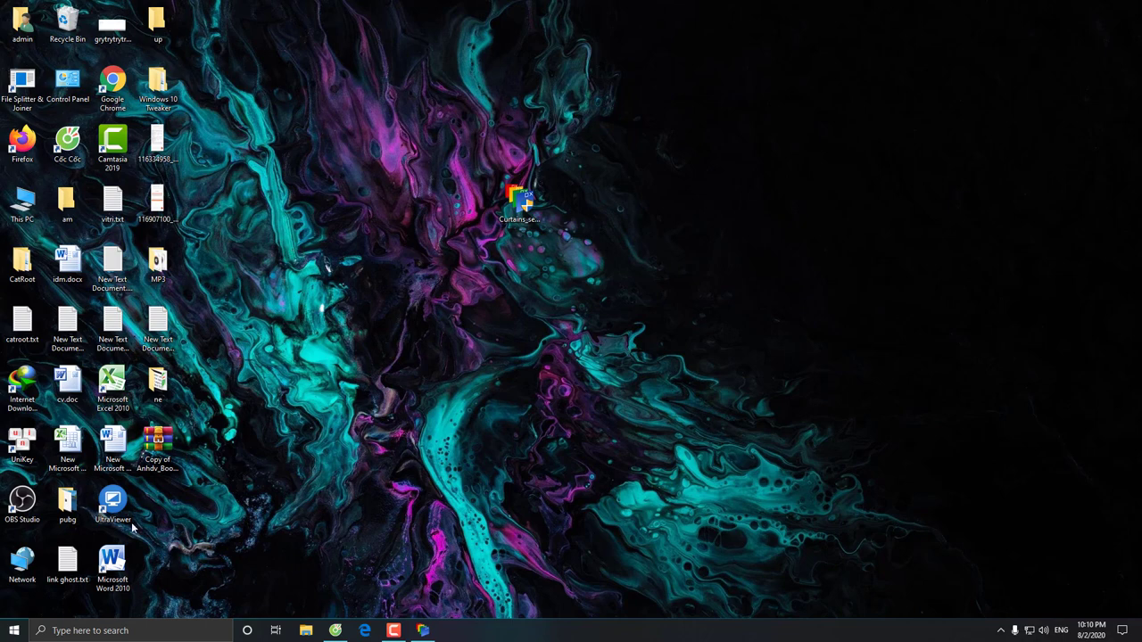
# Preview Settings and This PC in the Splash Green look, closing each
pyautogui.click(13, 631)
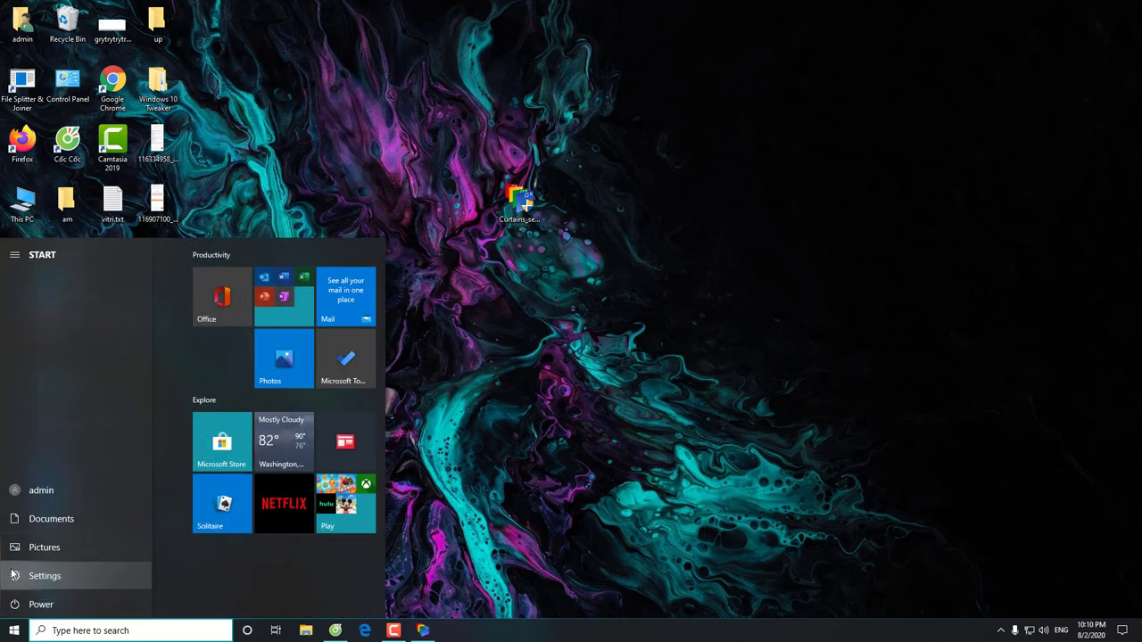
pyautogui.click(13, 573)
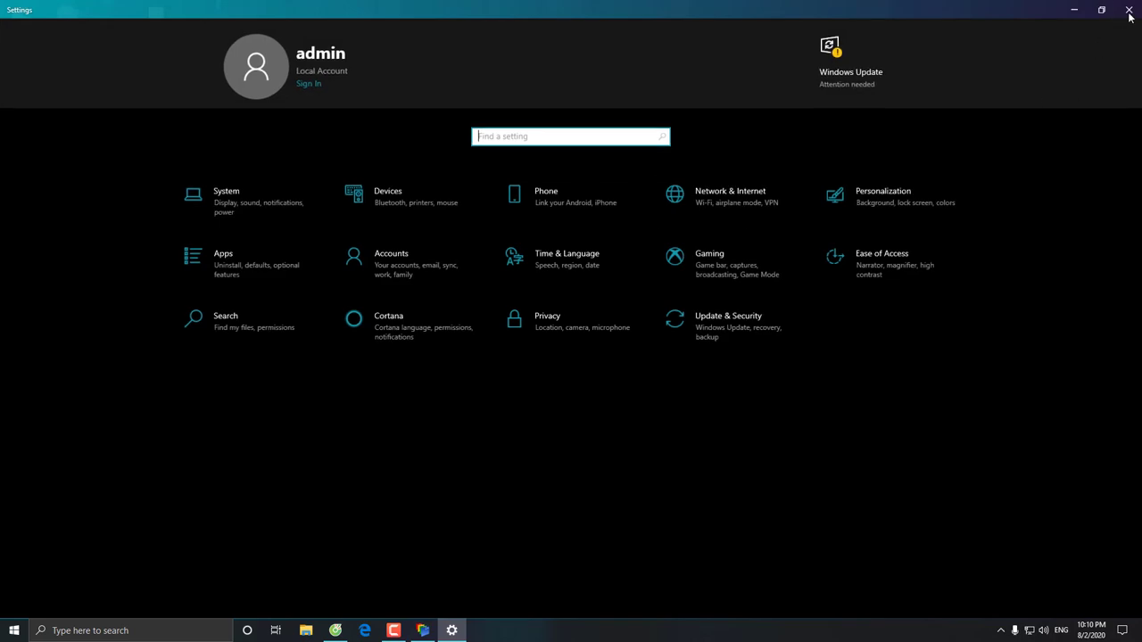
pyautogui.click(1130, 12)
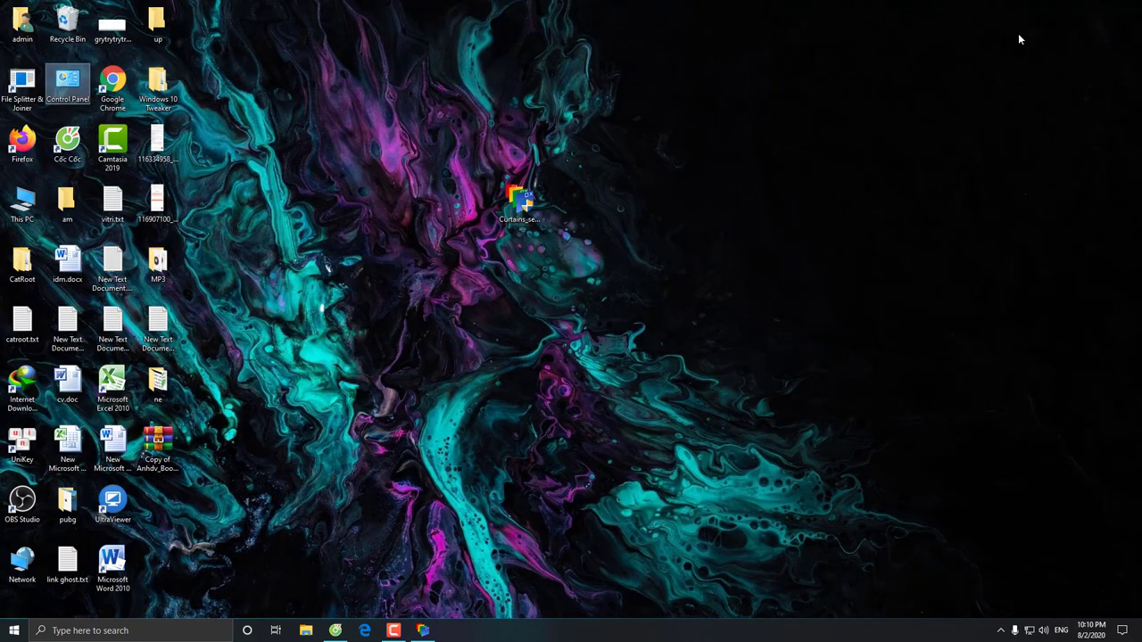
pyautogui.doubleClick(24, 208)
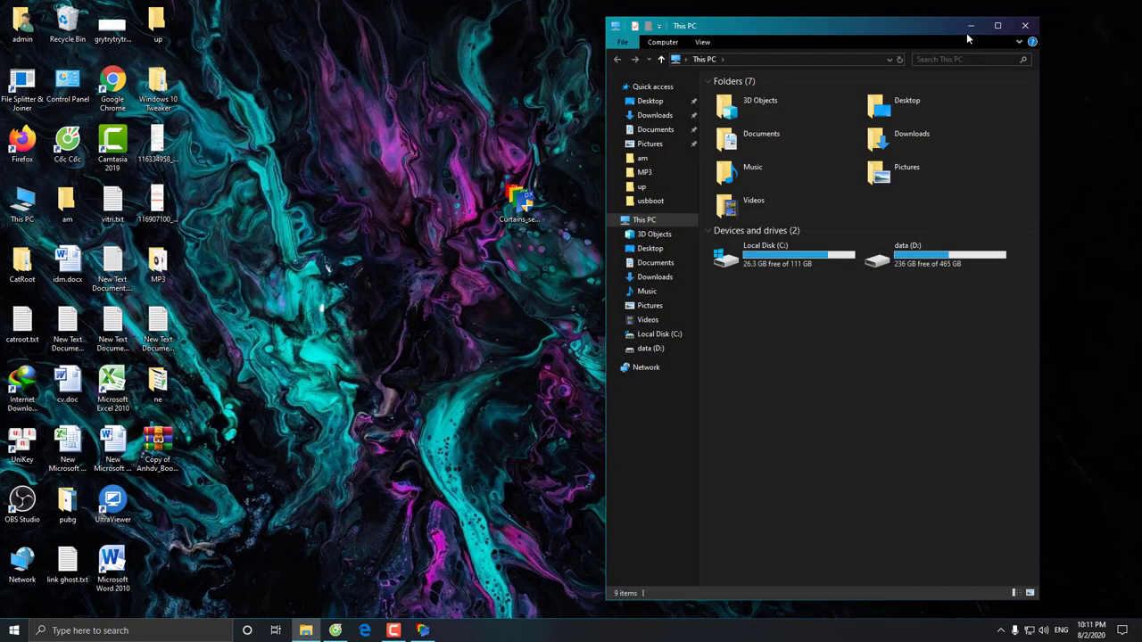
pyautogui.click(1026, 27)
# Check Control Panel and Firefox in Splash Green, close them, and restore Curtains
pyautogui.doubleClick(67, 82)
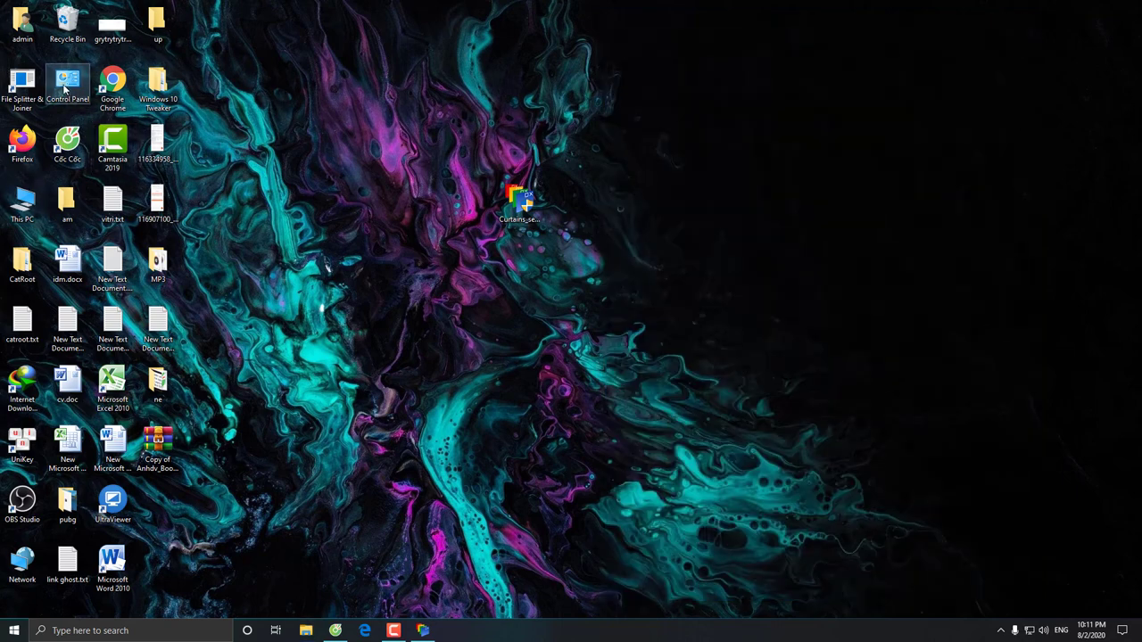
pyautogui.click(1127, 6)
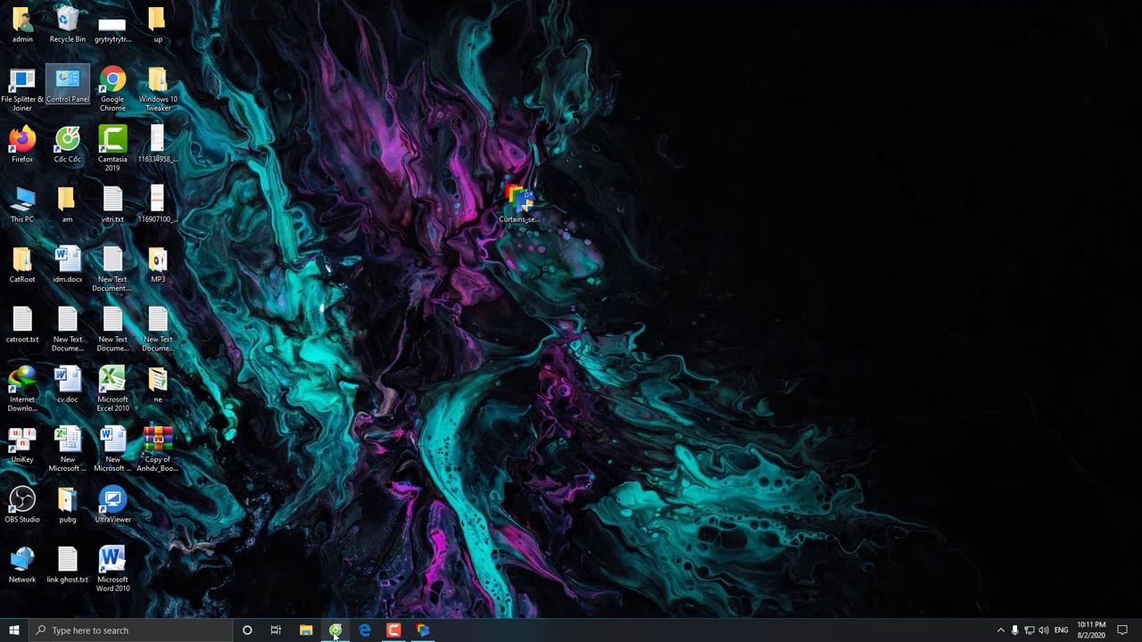
pyautogui.doubleClick(32, 140)
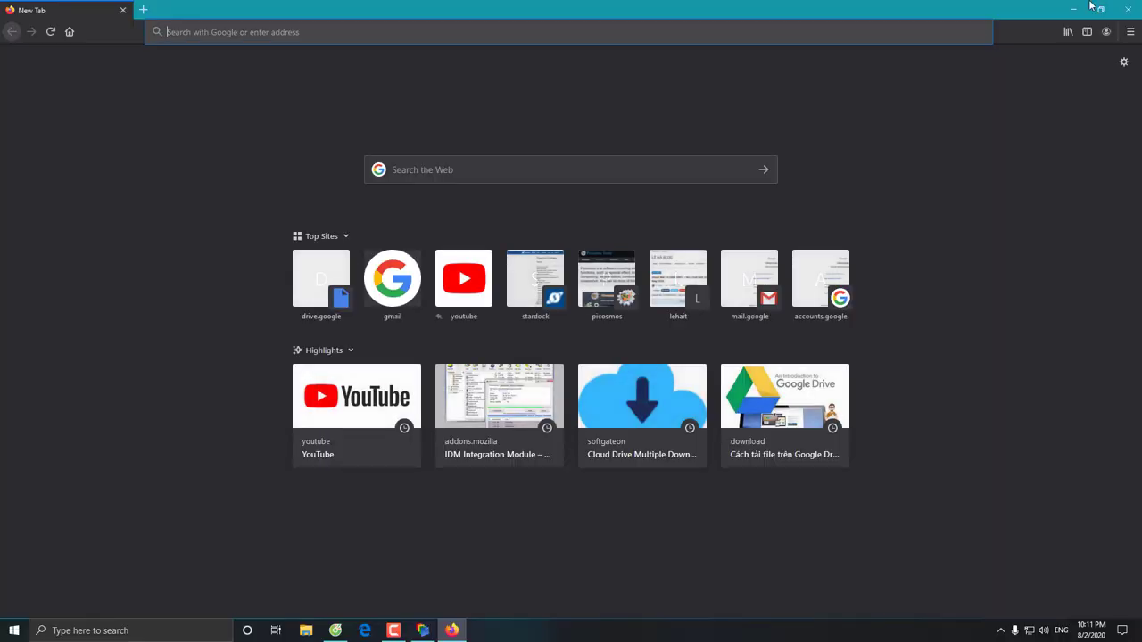
pyautogui.click(1131, 9)
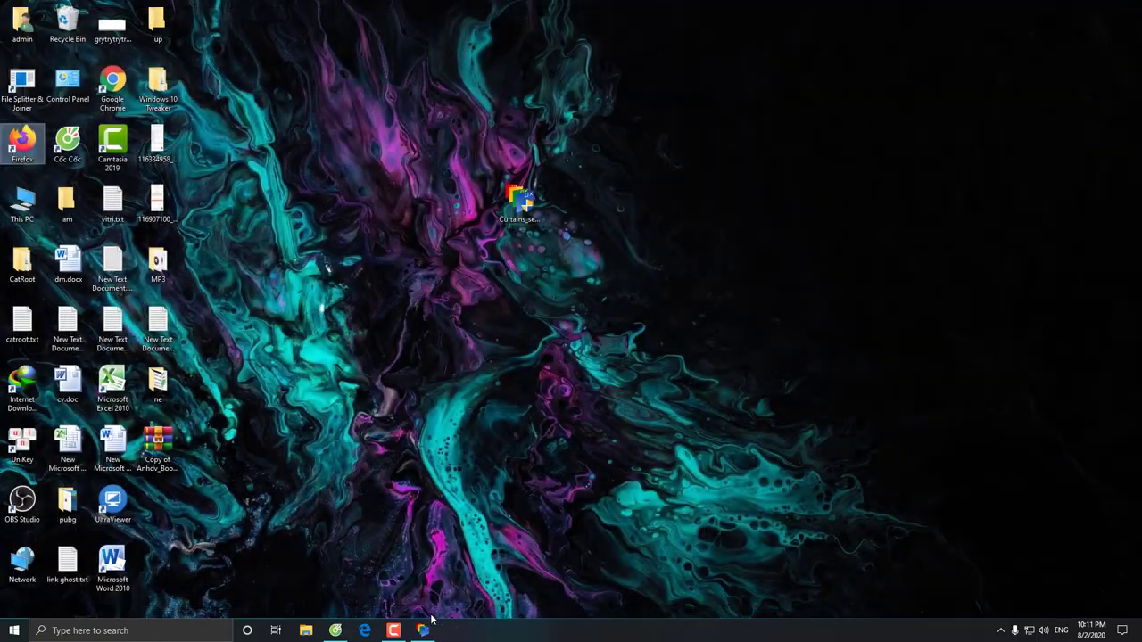
pyautogui.click(426, 628)
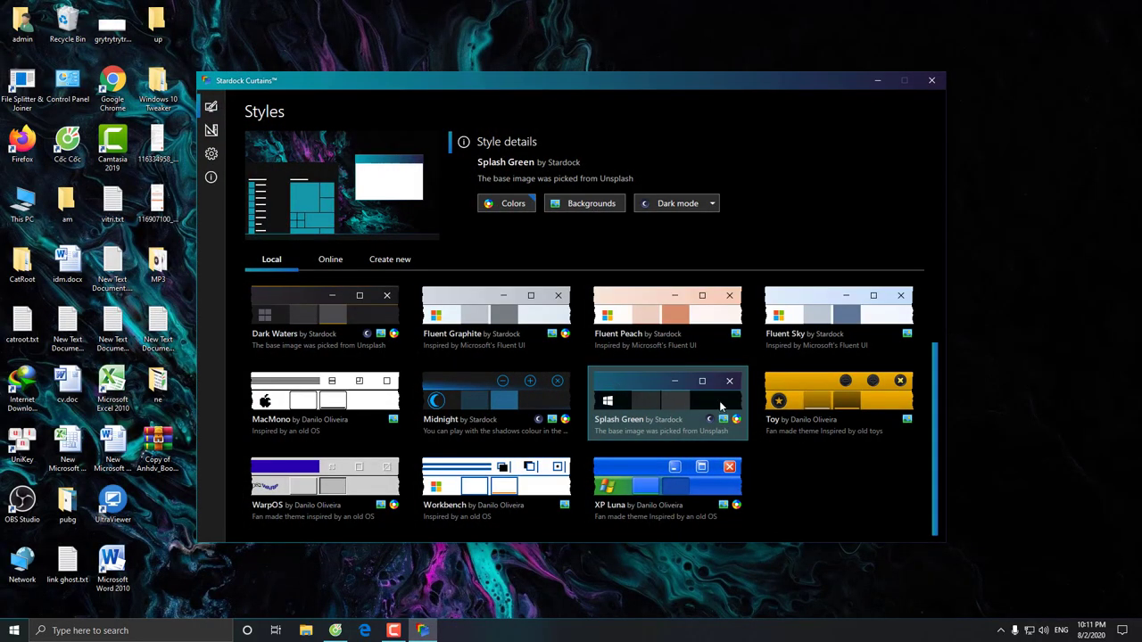
# Apply the Toy style with its pale blue cartoon wallpaper, then minimize Curtains
pyautogui.click(817, 384)
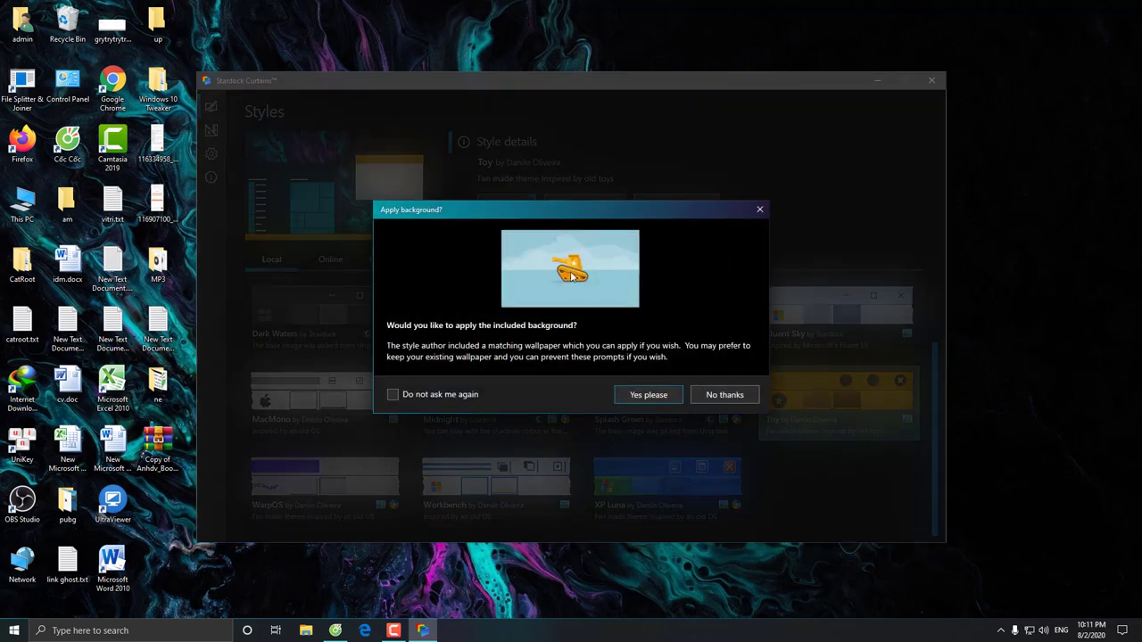
pyautogui.click(650, 395)
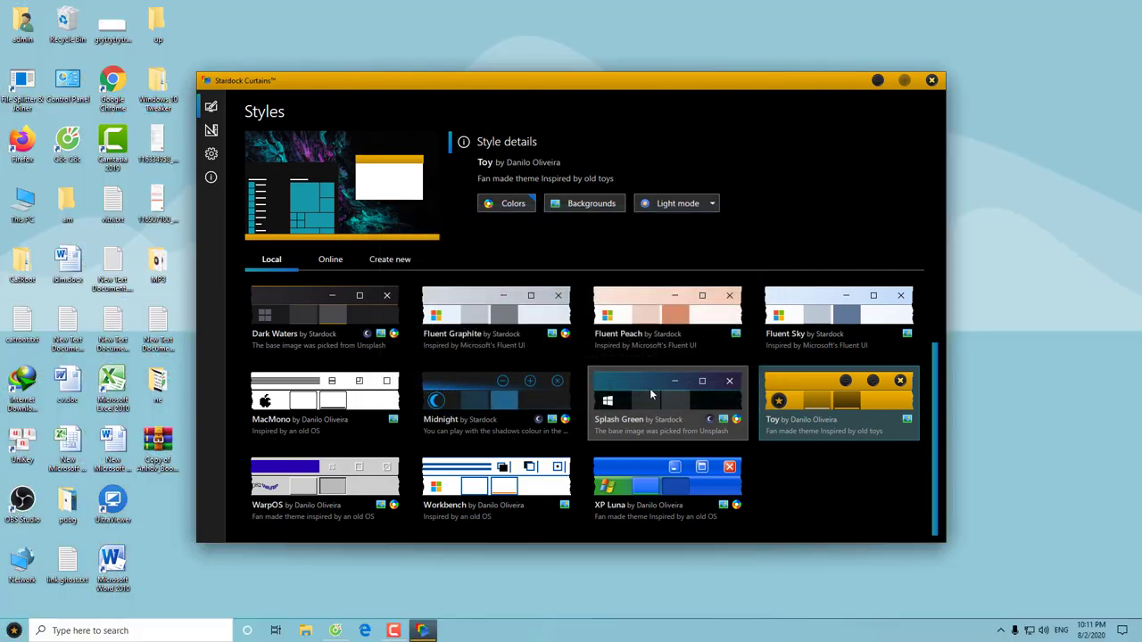
pyautogui.click(878, 81)
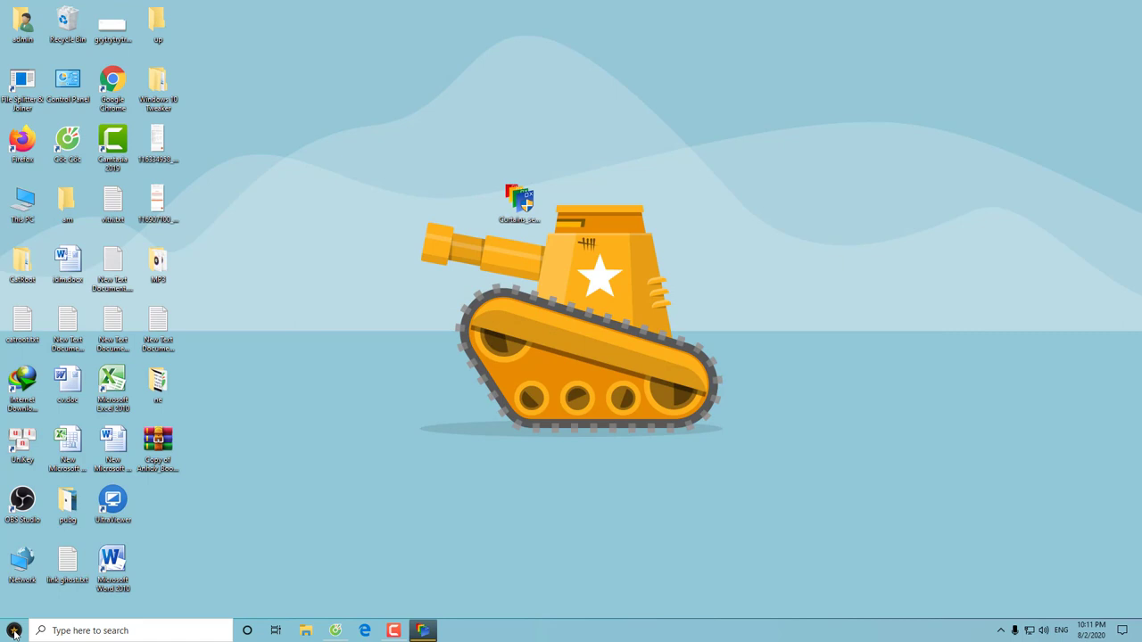
# Preview Windows Settings in the Toy style and close it
pyautogui.click(14, 630)
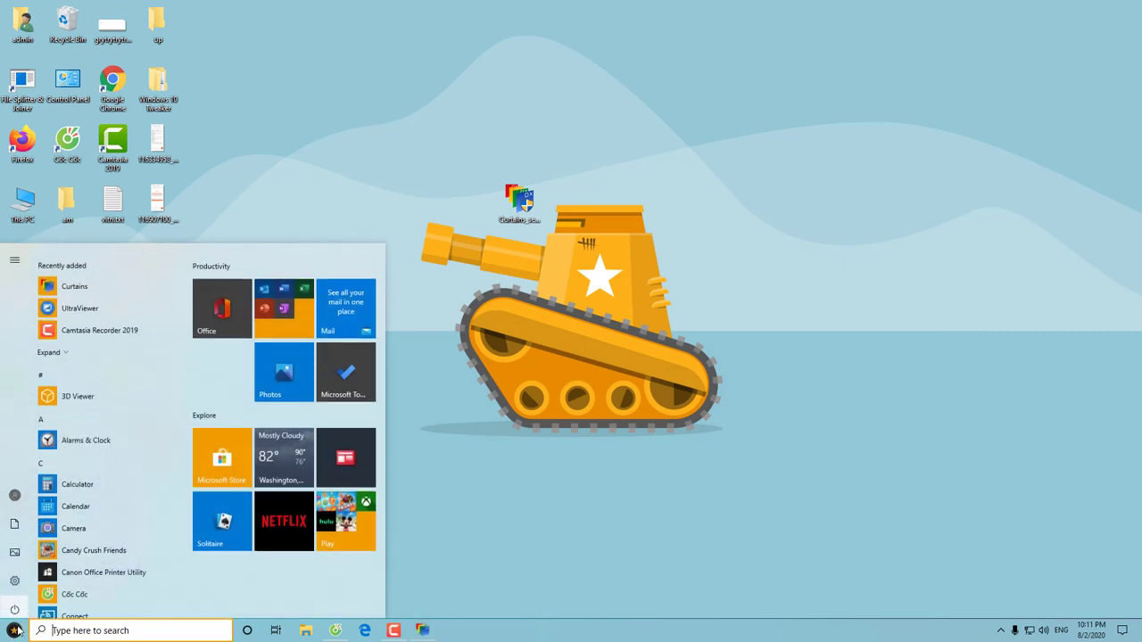
pyautogui.click(15, 578)
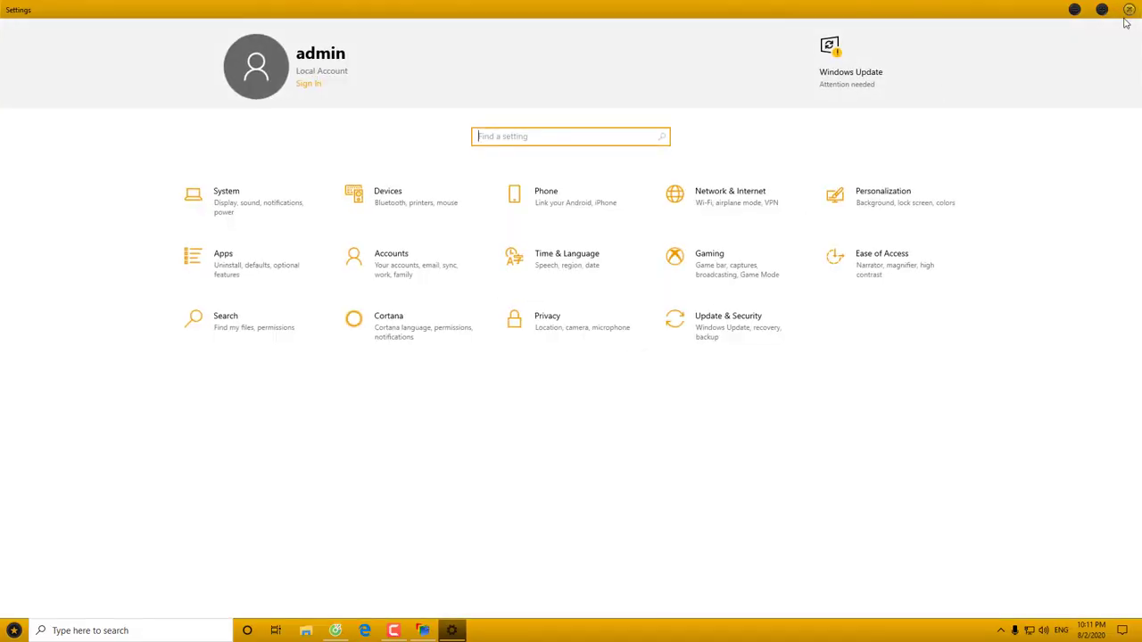
pyautogui.click(1129, 9)
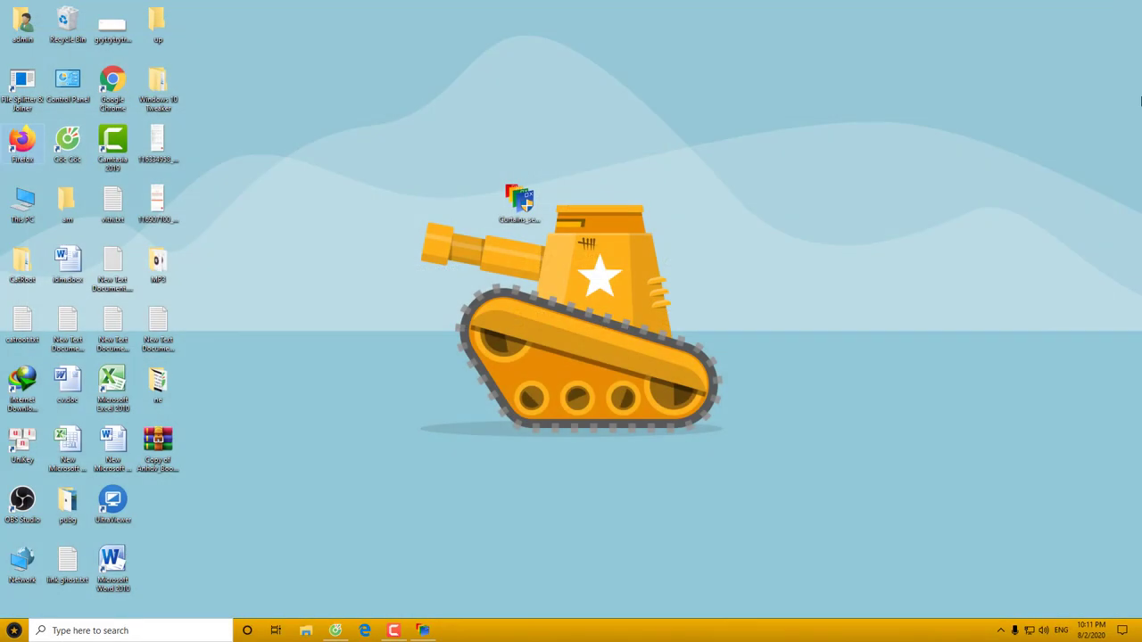
# Open Control Panel, set View by to Large icons, and close it
pyautogui.doubleClick(67, 86)
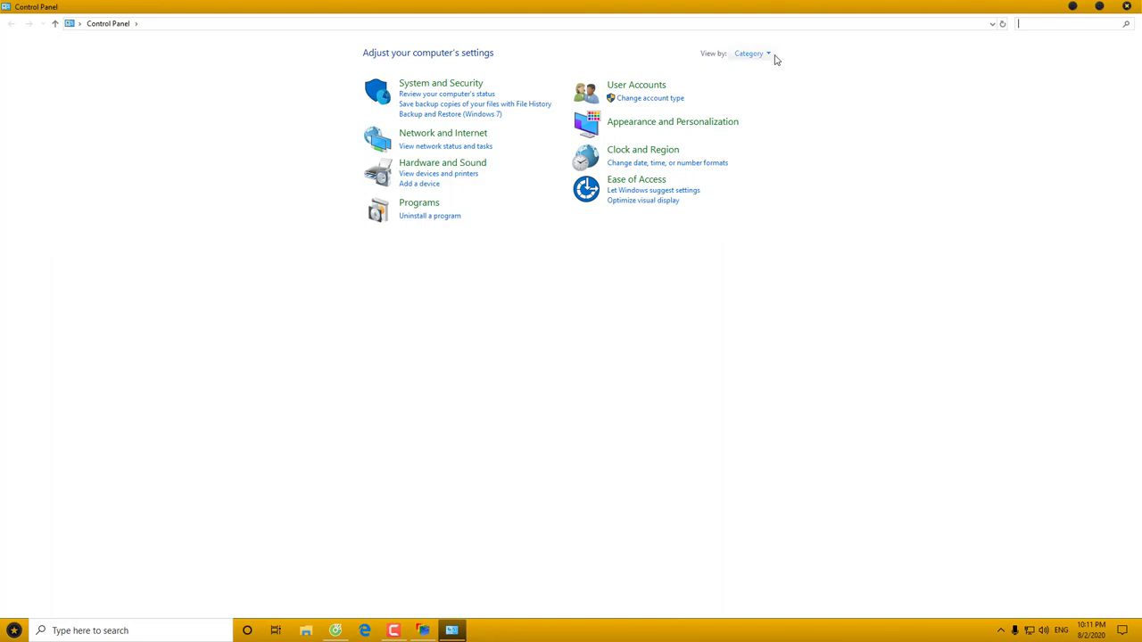
pyautogui.click(770, 54)
pyautogui.click(772, 86)
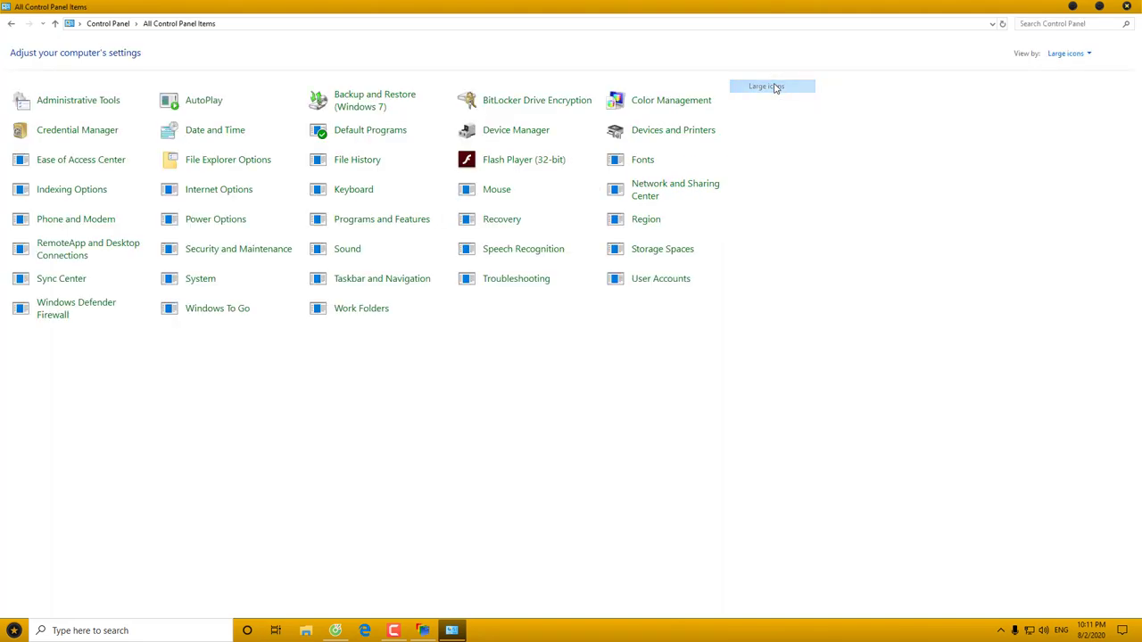
pyautogui.click(1137, 8)
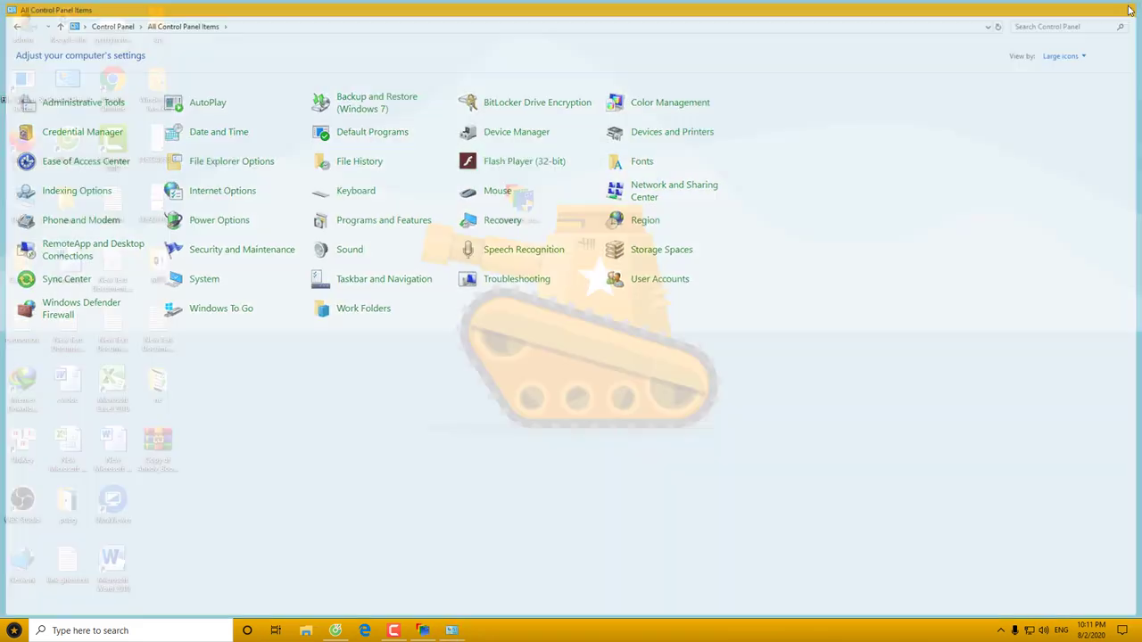
# Preview This PC in the Toy look, then bring back the Curtains style list
pyautogui.doubleClick(28, 205)
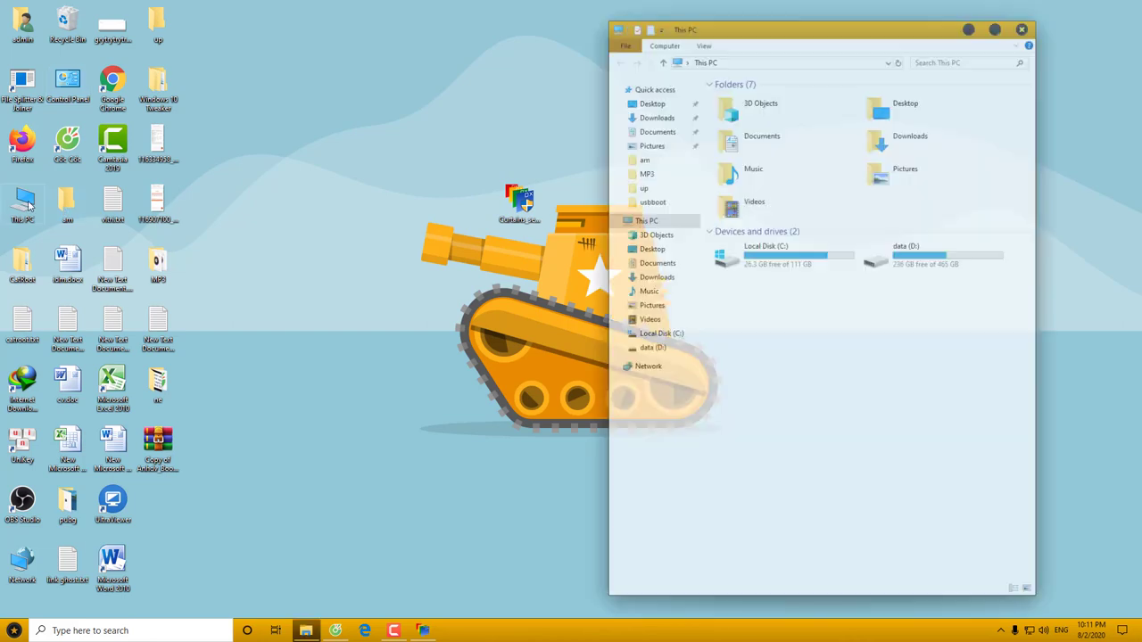
pyautogui.click(1026, 26)
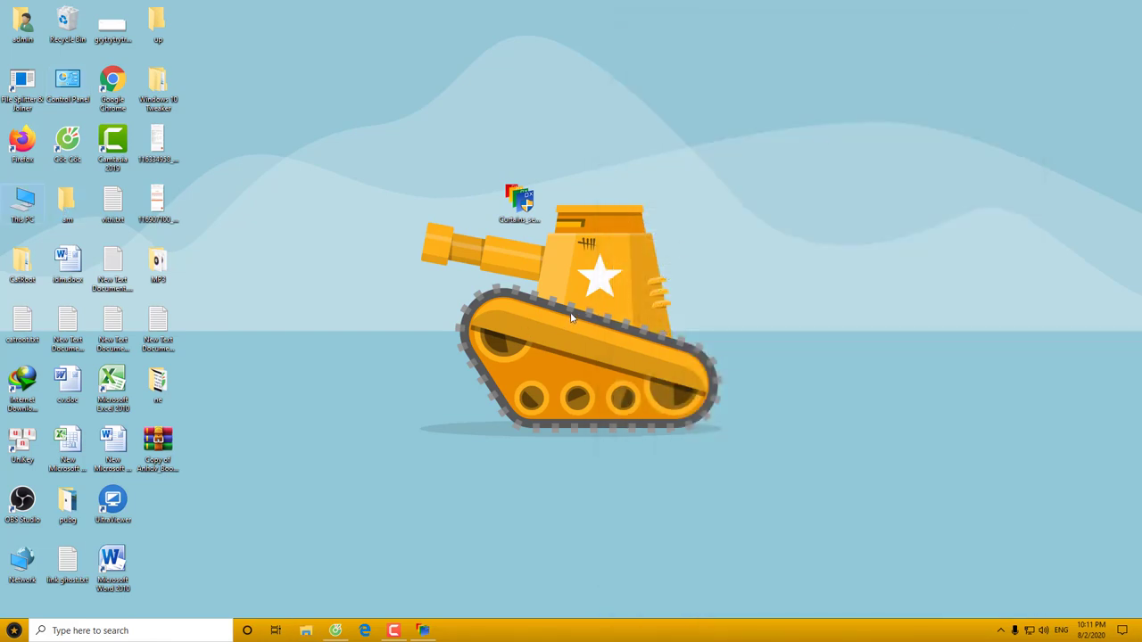
pyautogui.click(424, 627)
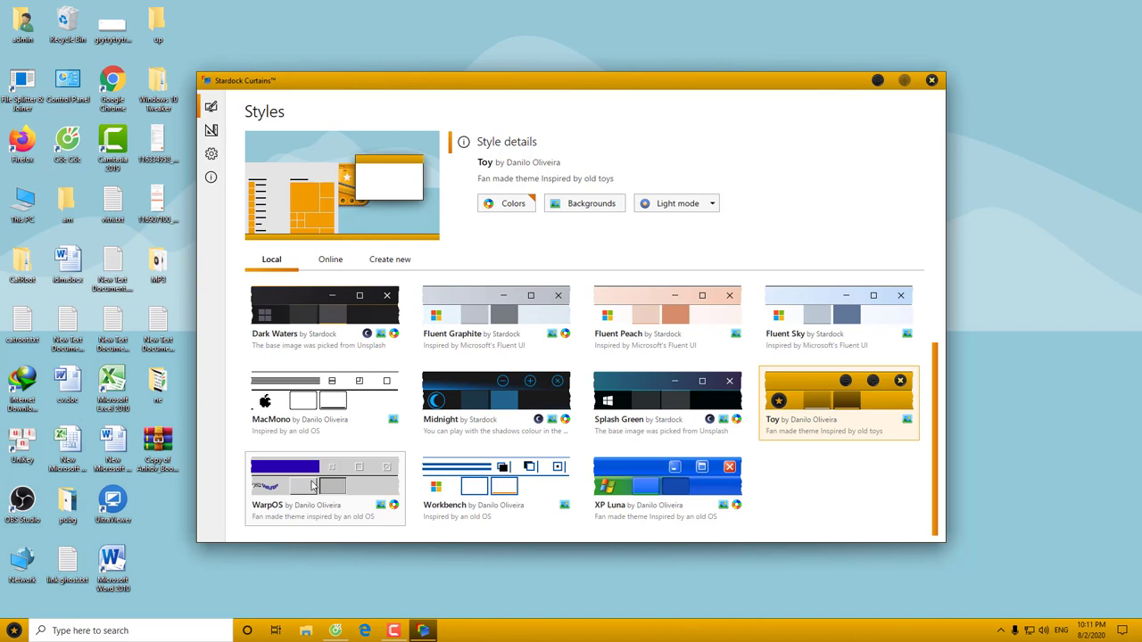
# Apply WarpOS with its deep blue OS/2 Warp wallpaper
pyautogui.click(338, 486)
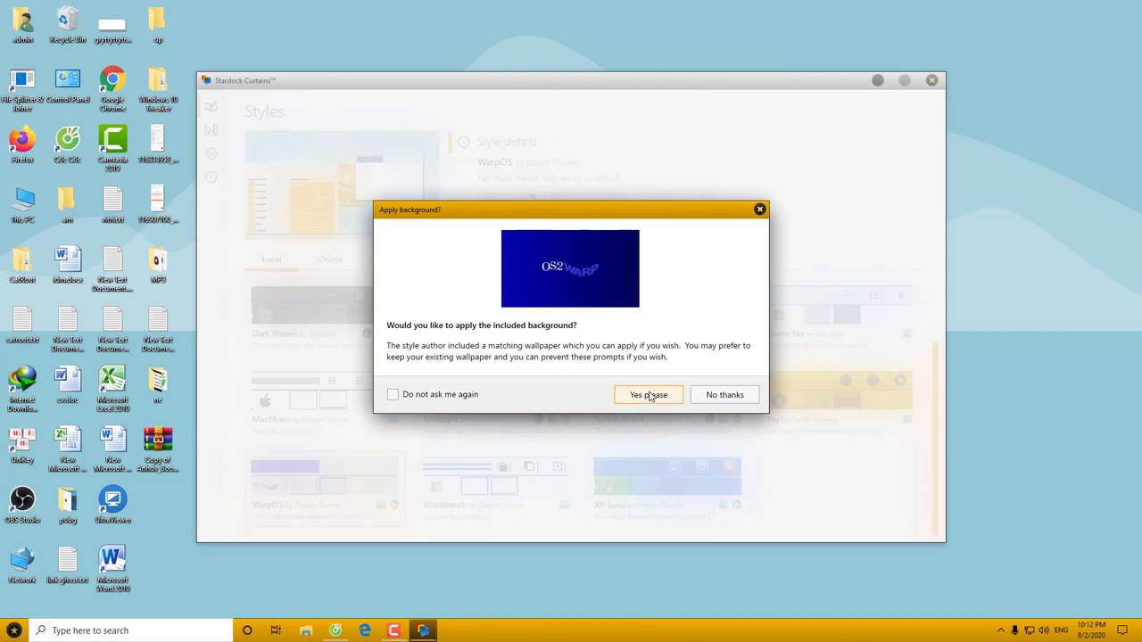
pyautogui.click(649, 395)
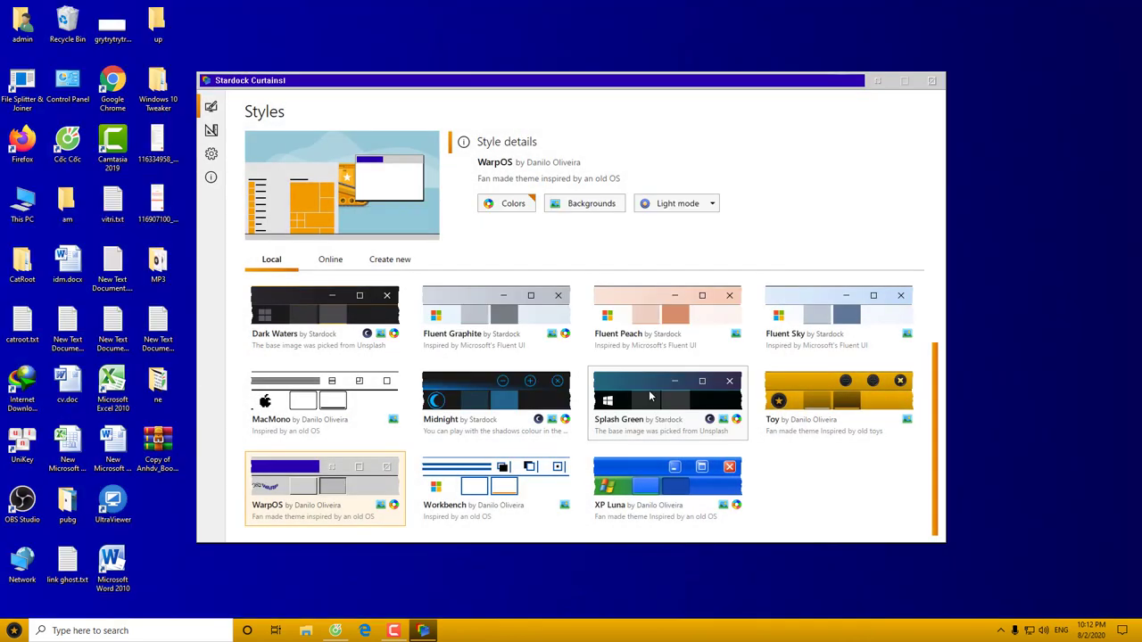
# Minimize Curtains, then preview Settings twice and Firefox in WarpOS, closing each
pyautogui.click(877, 82)
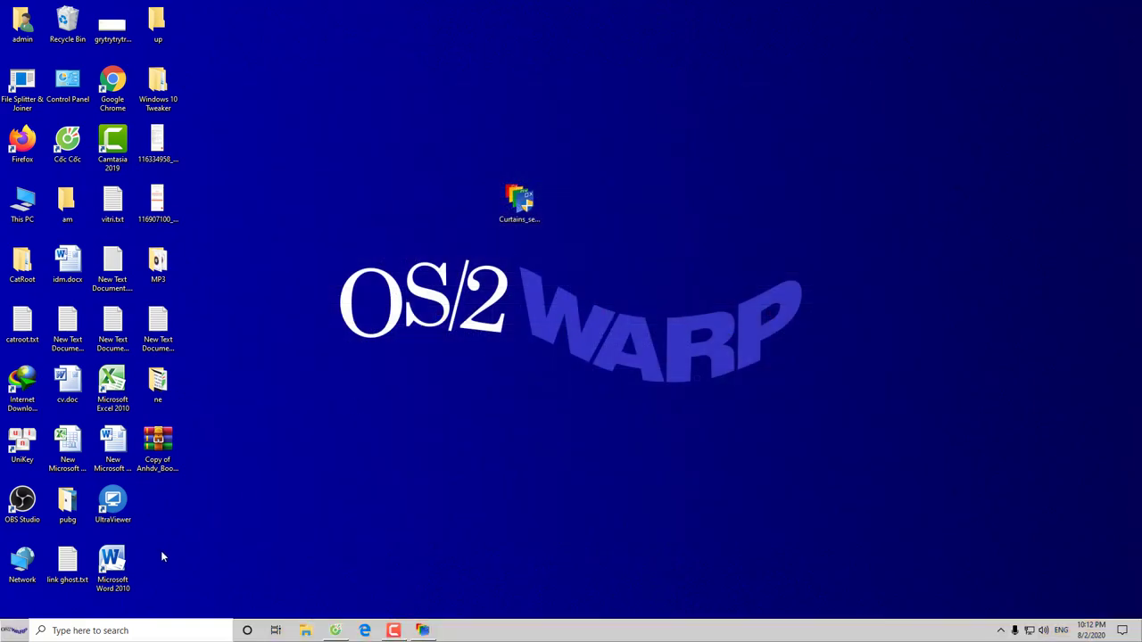
pyautogui.click(14, 630)
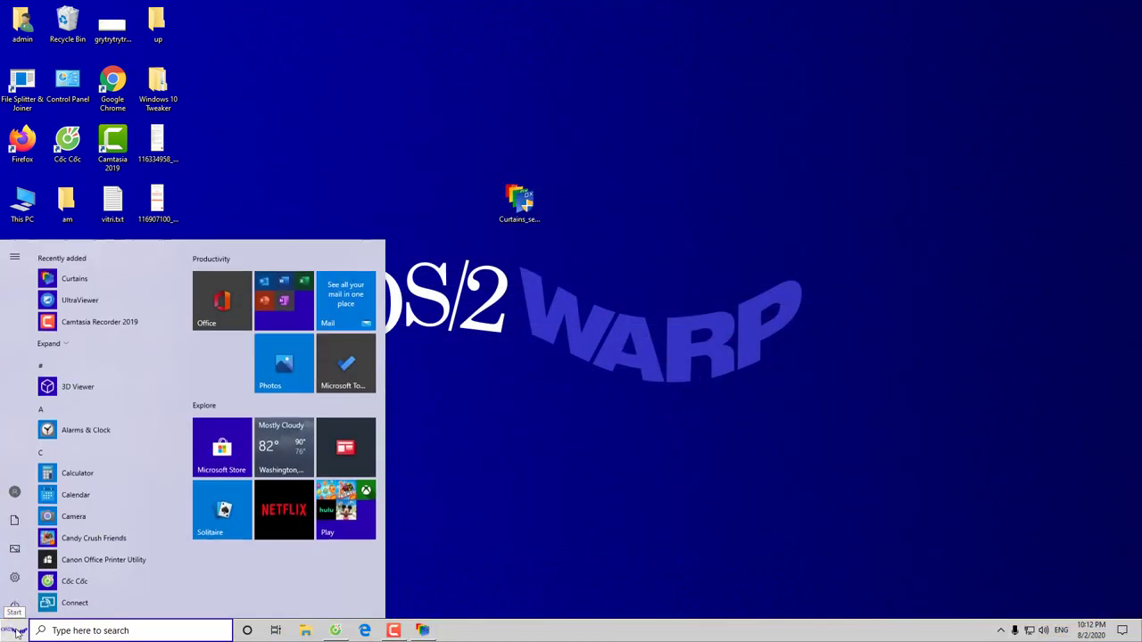
pyautogui.click(15, 577)
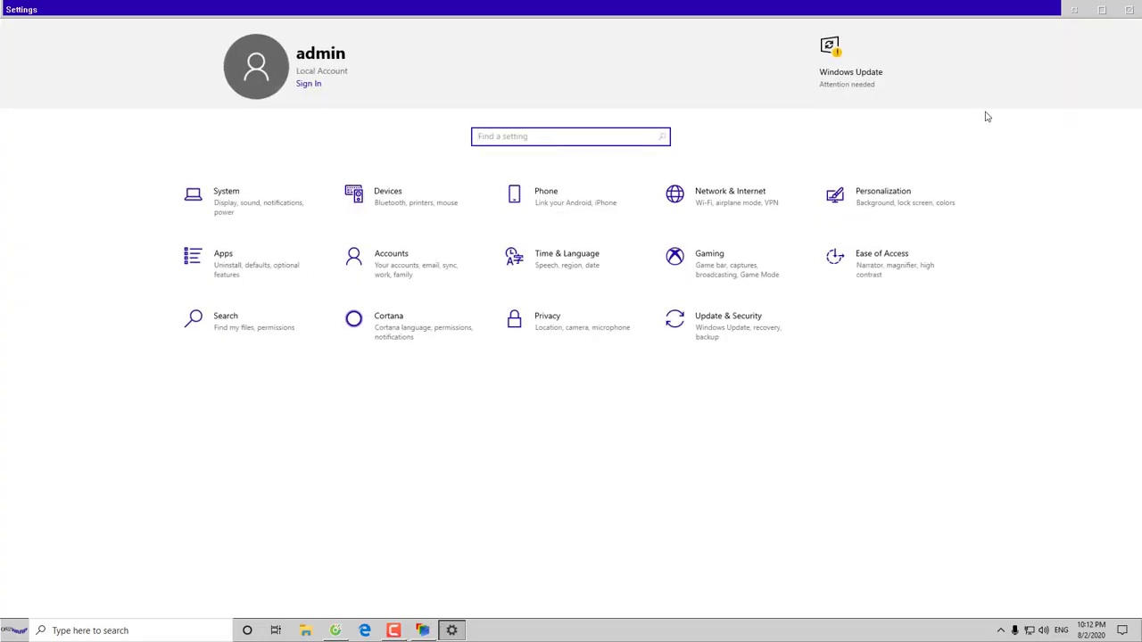
pyautogui.click(1129, 10)
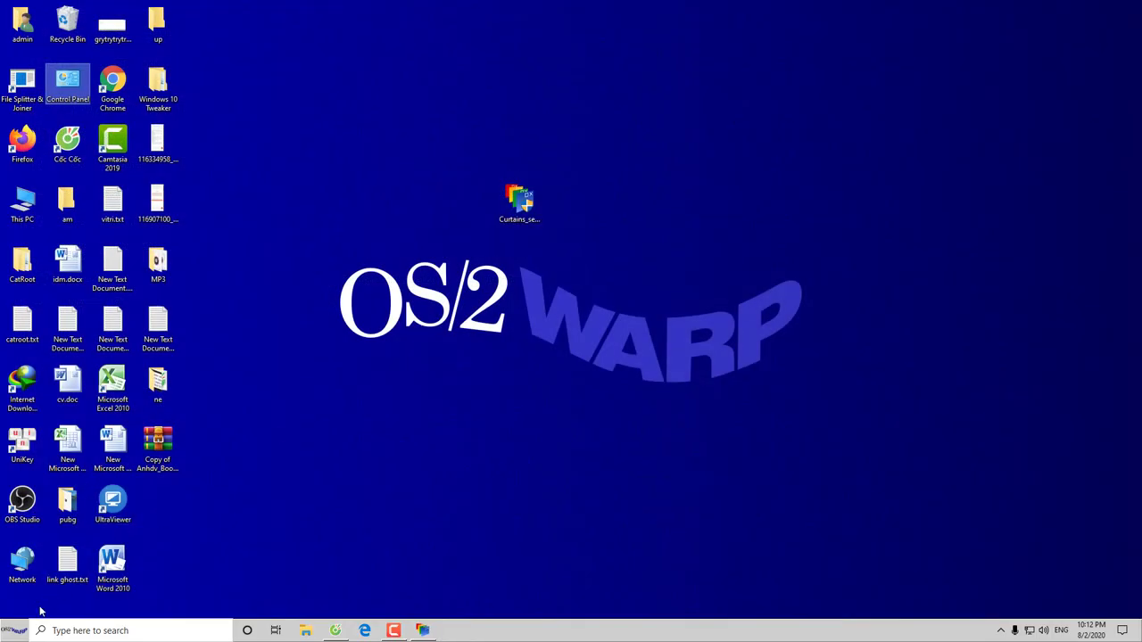
pyautogui.click(15, 629)
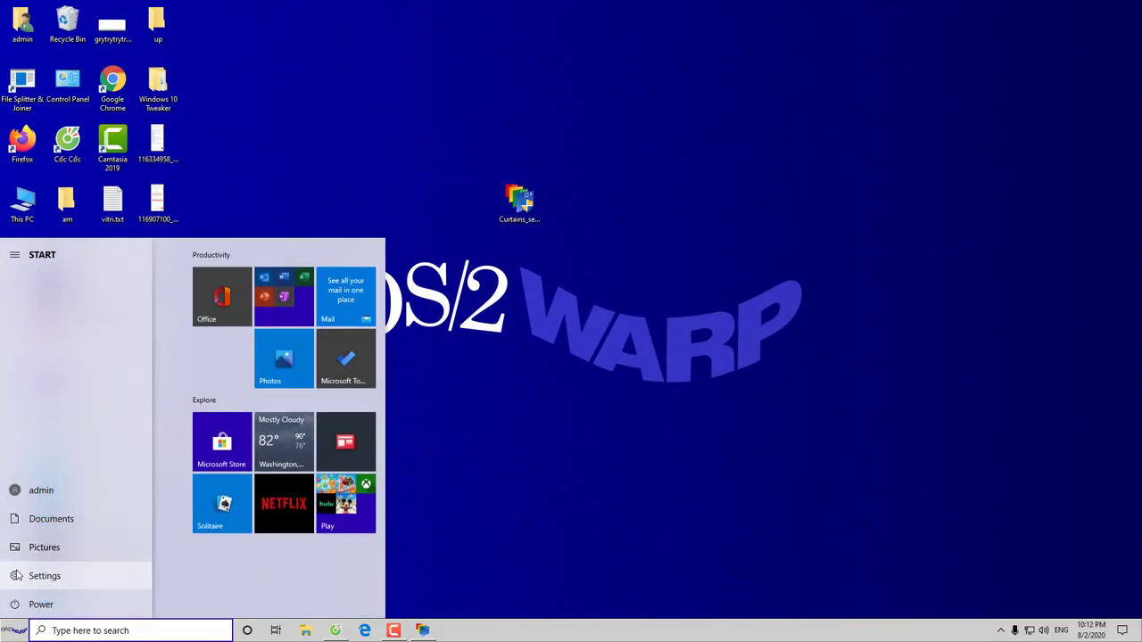
pyautogui.click(16, 576)
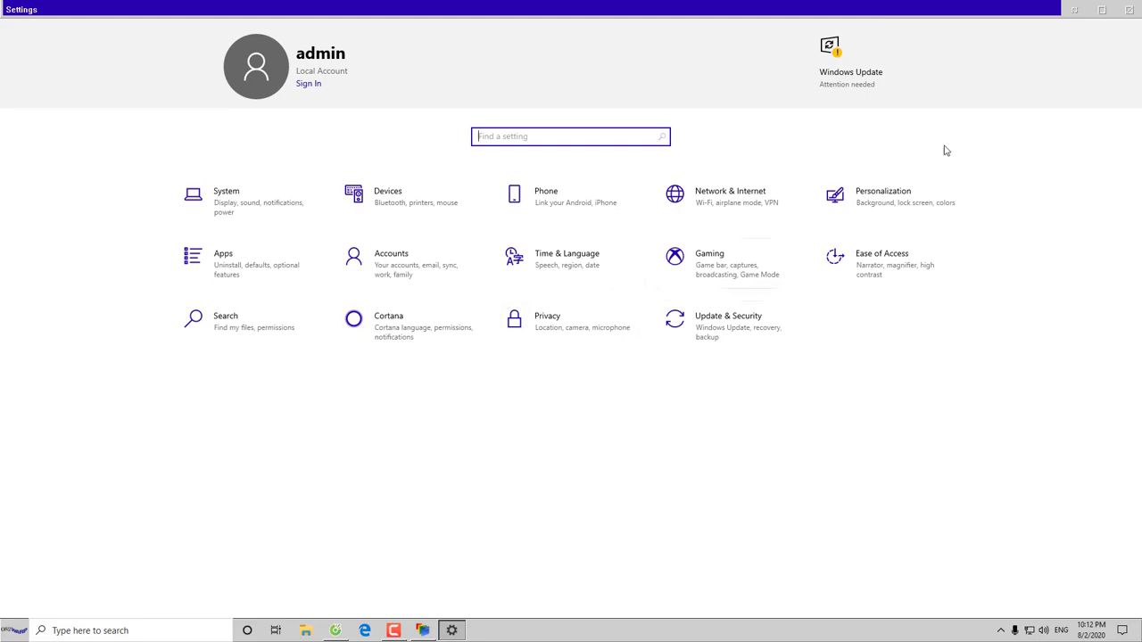
pyautogui.click(1130, 12)
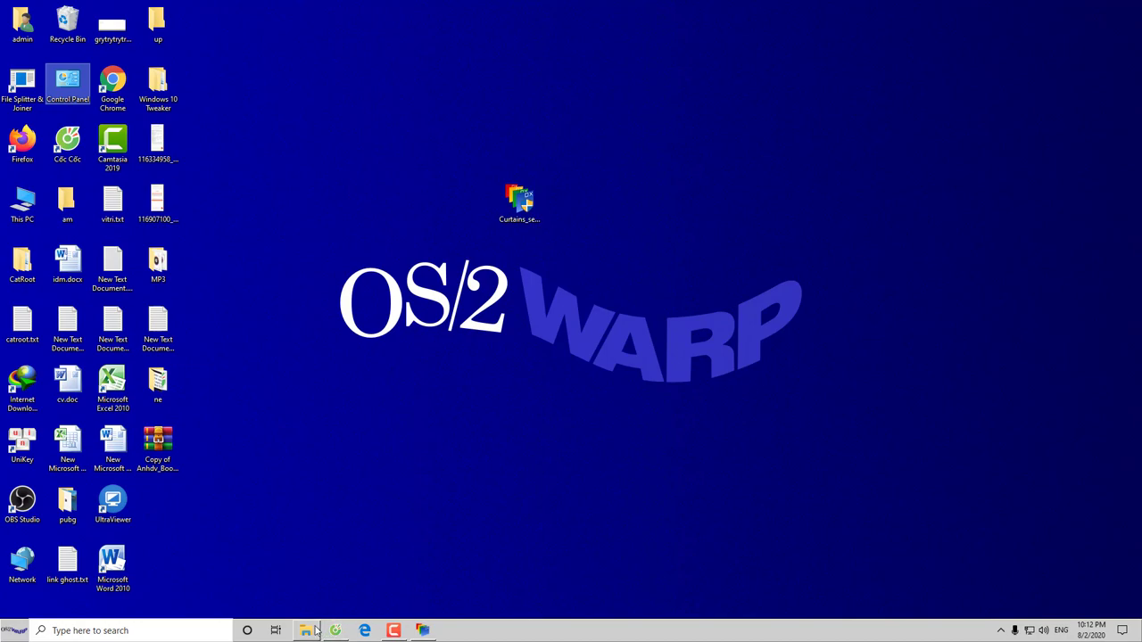
pyautogui.doubleClick(25, 151)
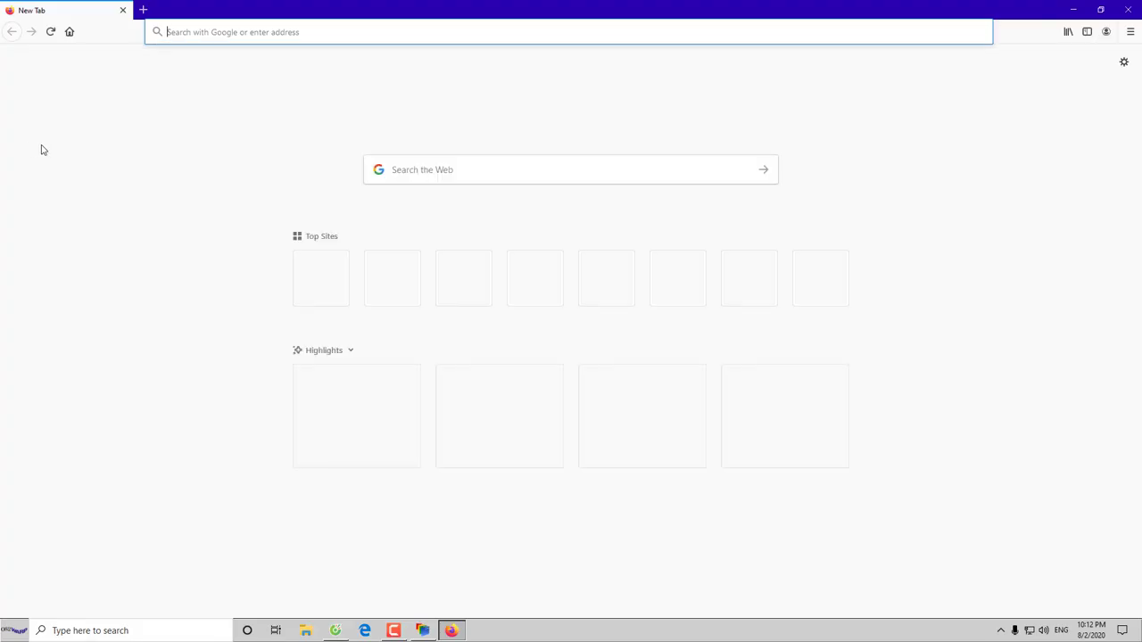
pyautogui.click(1129, 9)
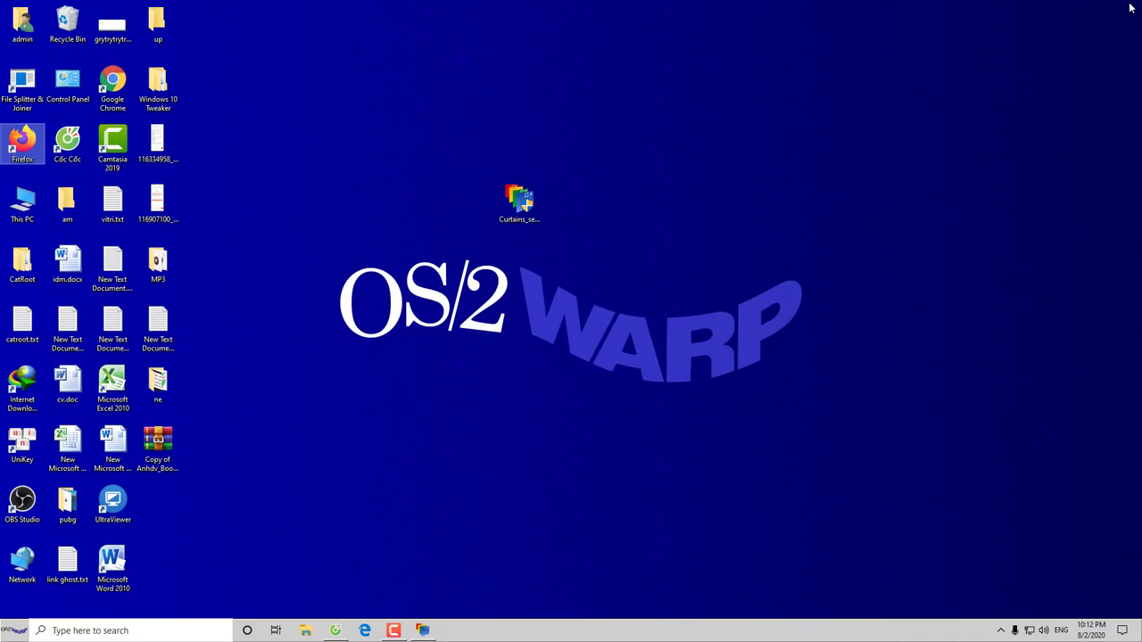
# Apply the Workbench style and its plain blue wallpaper, then minimize Curtains
pyautogui.click(423, 631)
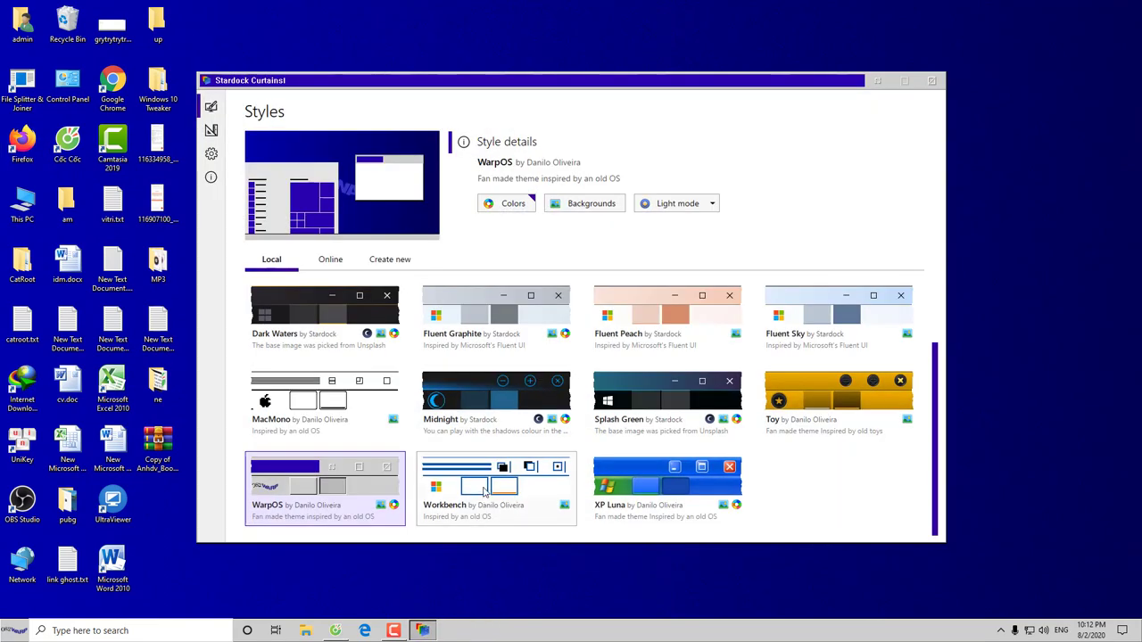
pyautogui.click(485, 492)
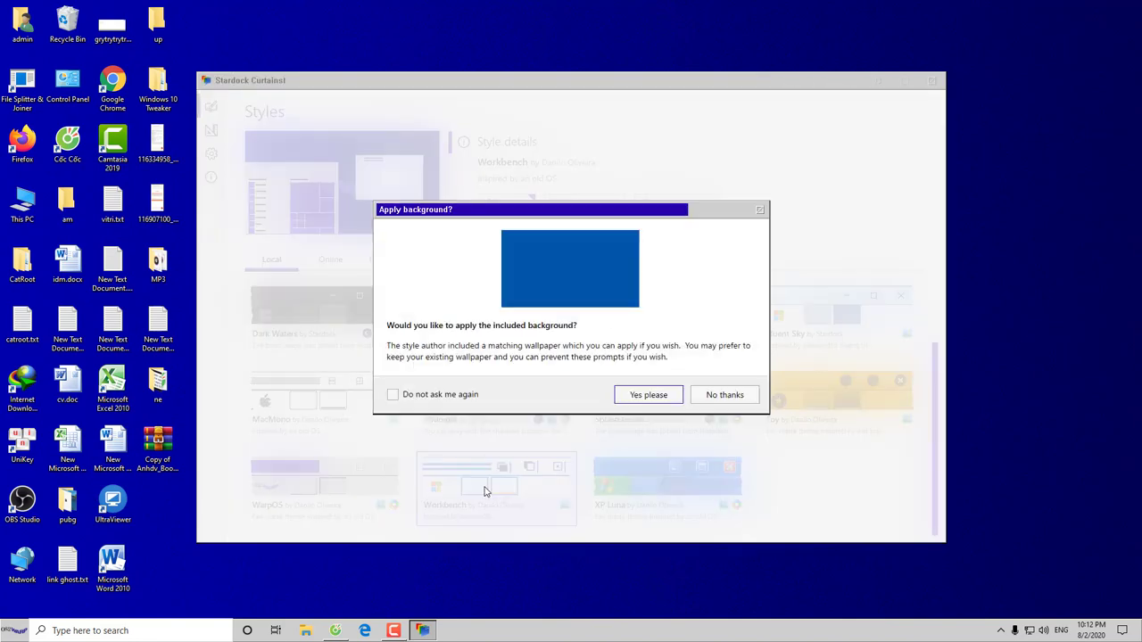
pyautogui.click(640, 400)
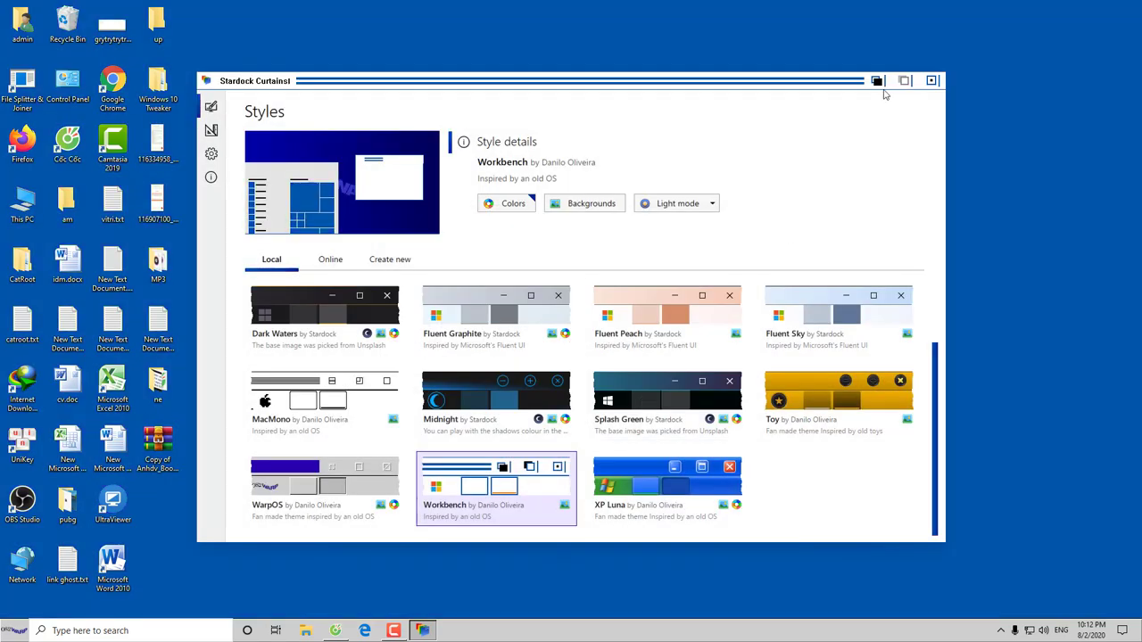
pyautogui.click(878, 81)
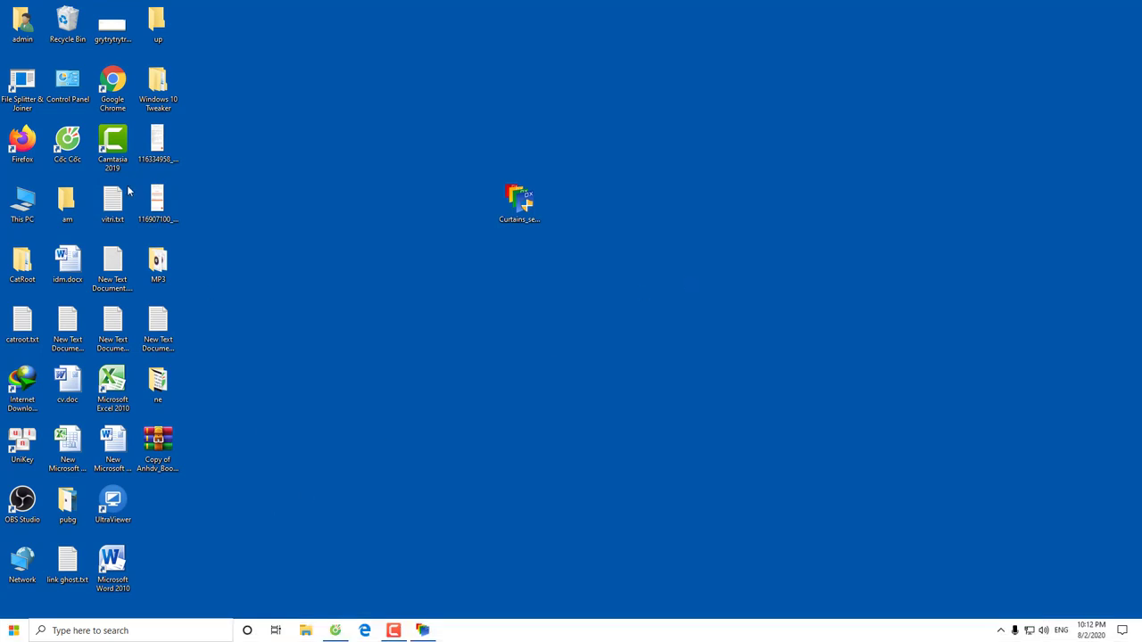
# Preview This PC and Control Panel in the Workbench look, then close both
pyautogui.doubleClick(30, 204)
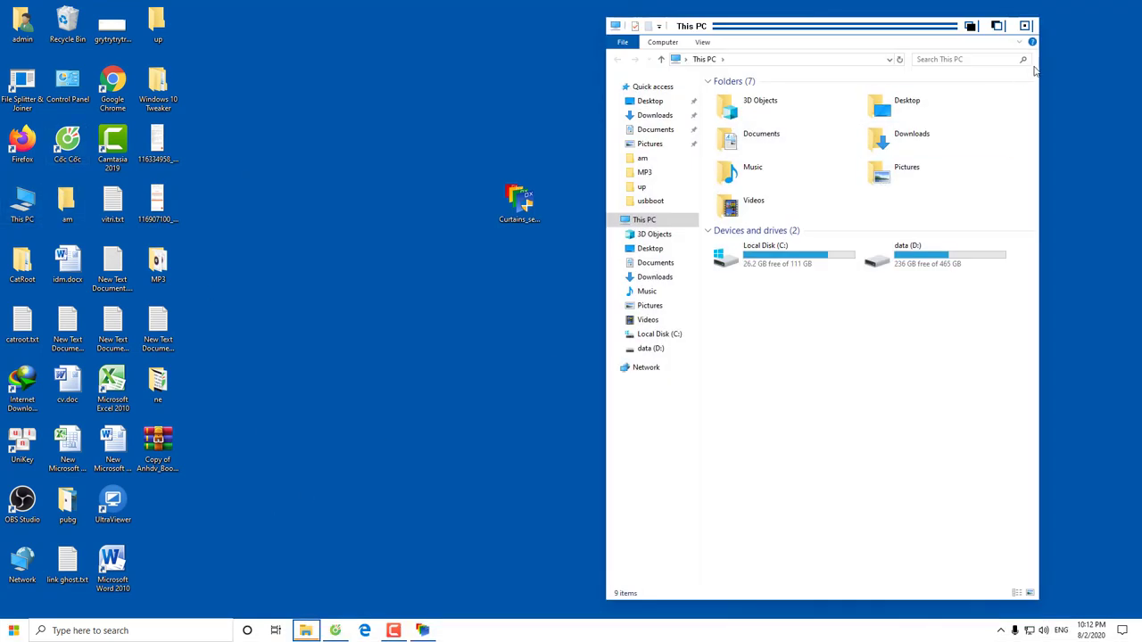
pyautogui.click(1026, 25)
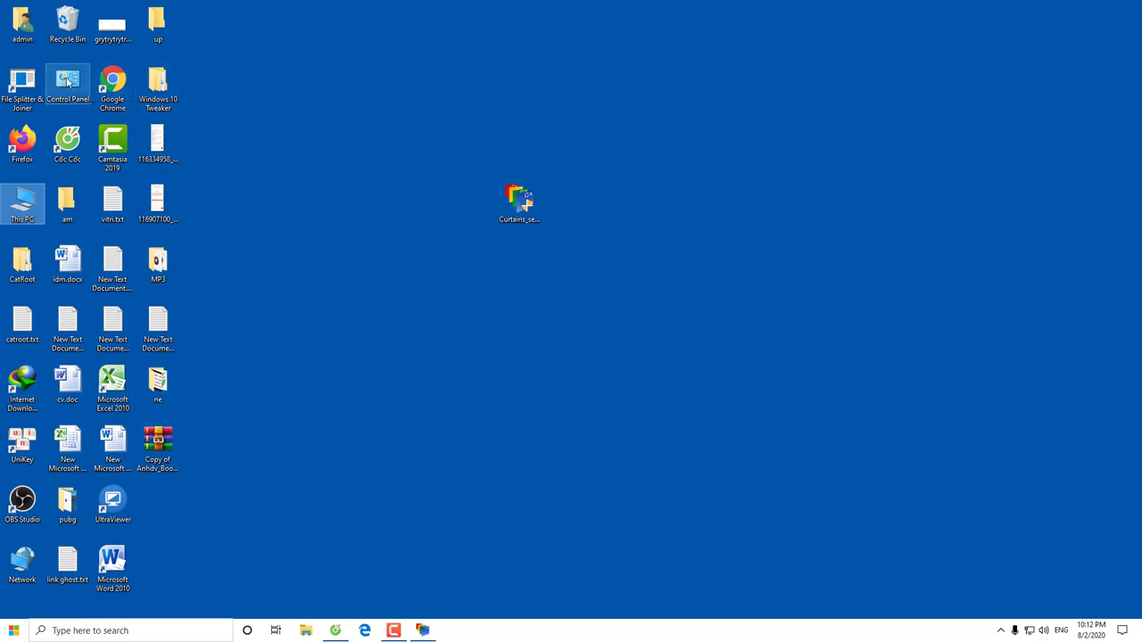
pyautogui.doubleClick(68, 82)
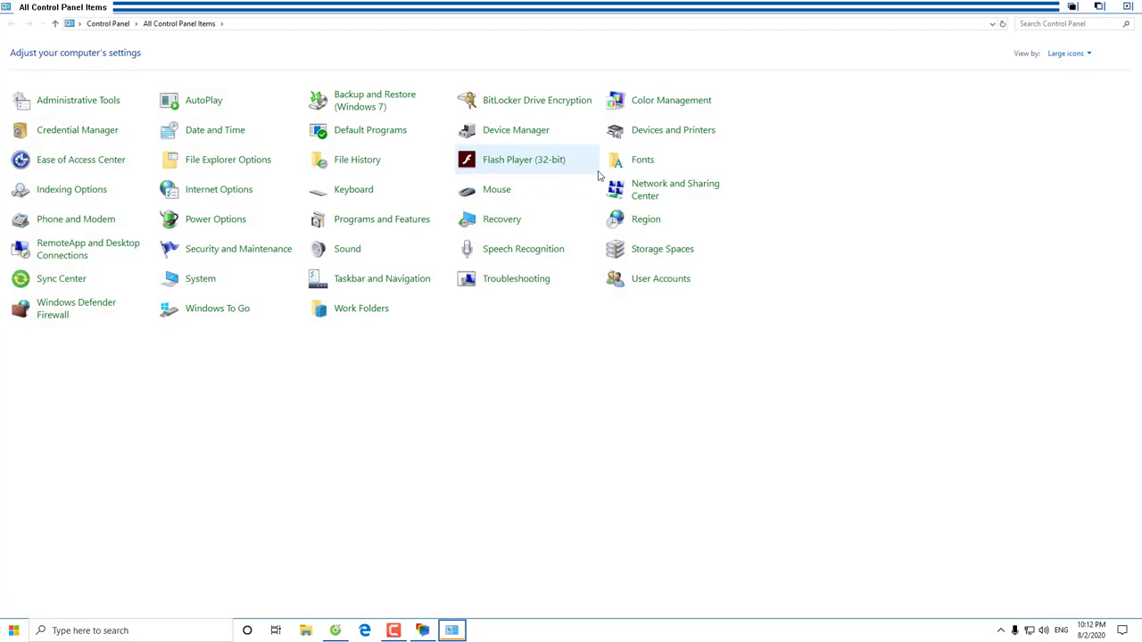
pyautogui.click(1127, 7)
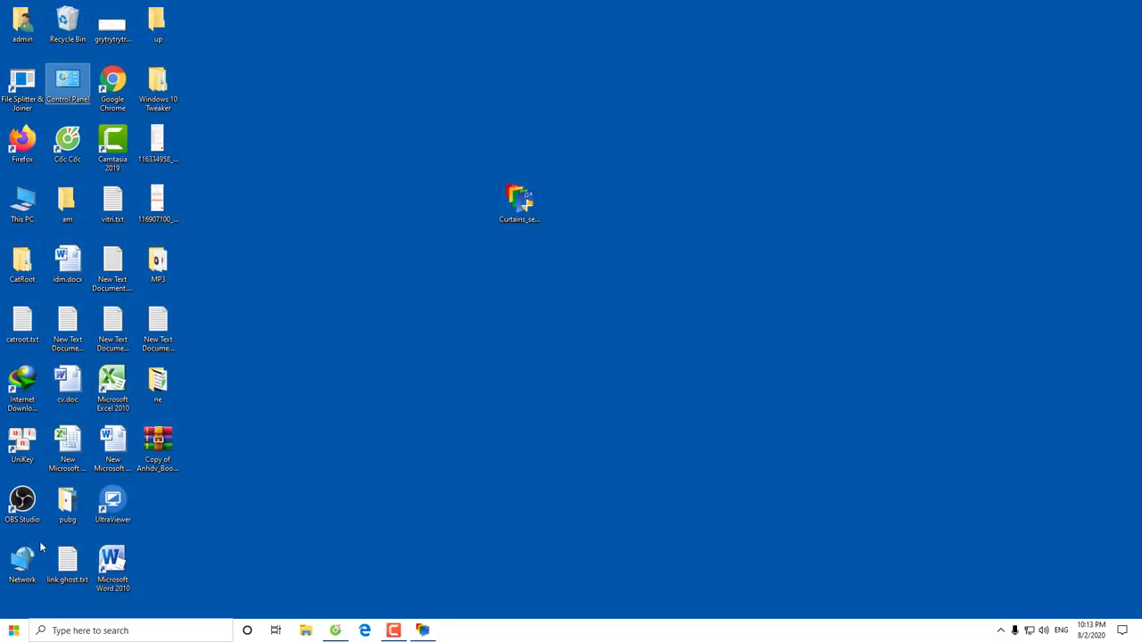
# Check Windows Settings in the Workbench look, then restore the Curtains Styles window
pyautogui.click(9, 630)
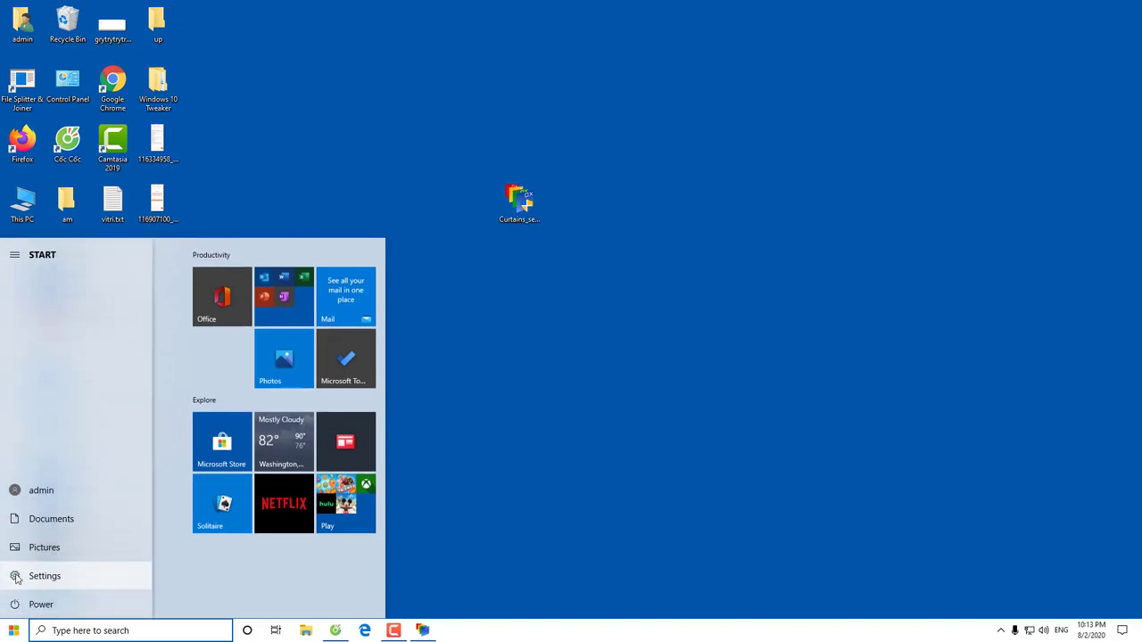
pyautogui.click(16, 578)
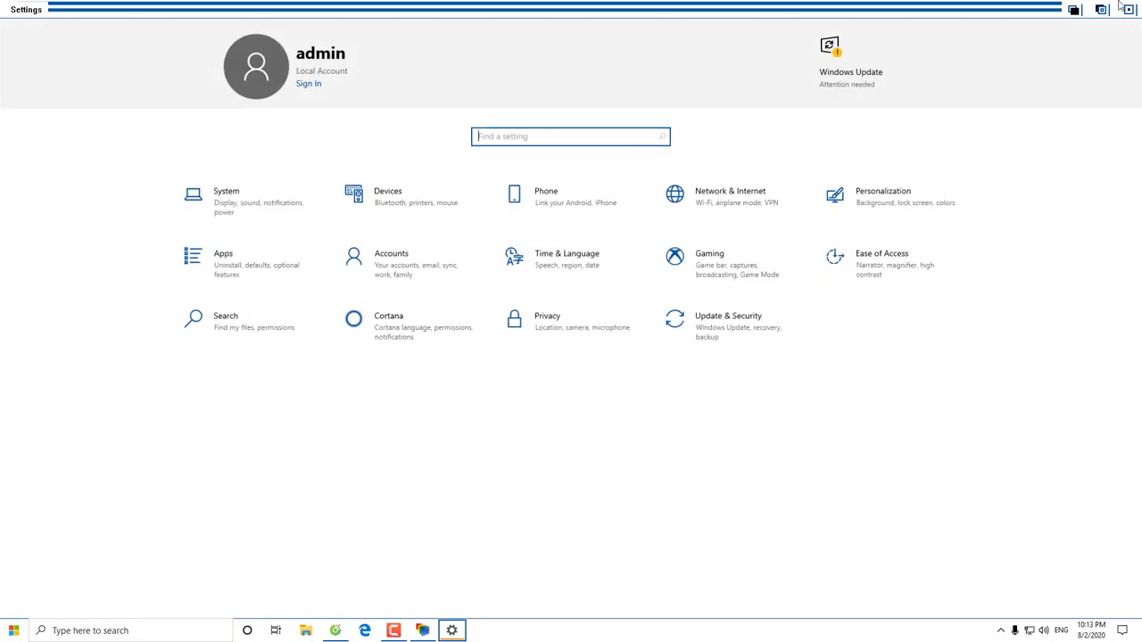
pyautogui.click(1129, 8)
pyautogui.click(423, 630)
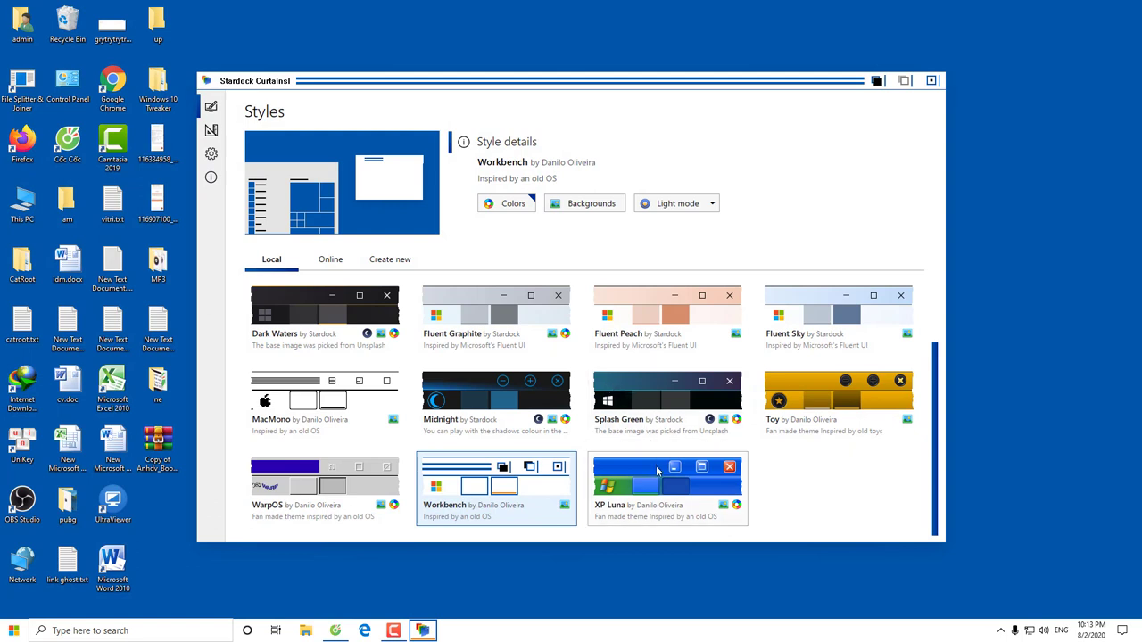
# Apply XP Luna with its green-hill Windows XP wallpaper and minimize Curtains
pyautogui.click(658, 471)
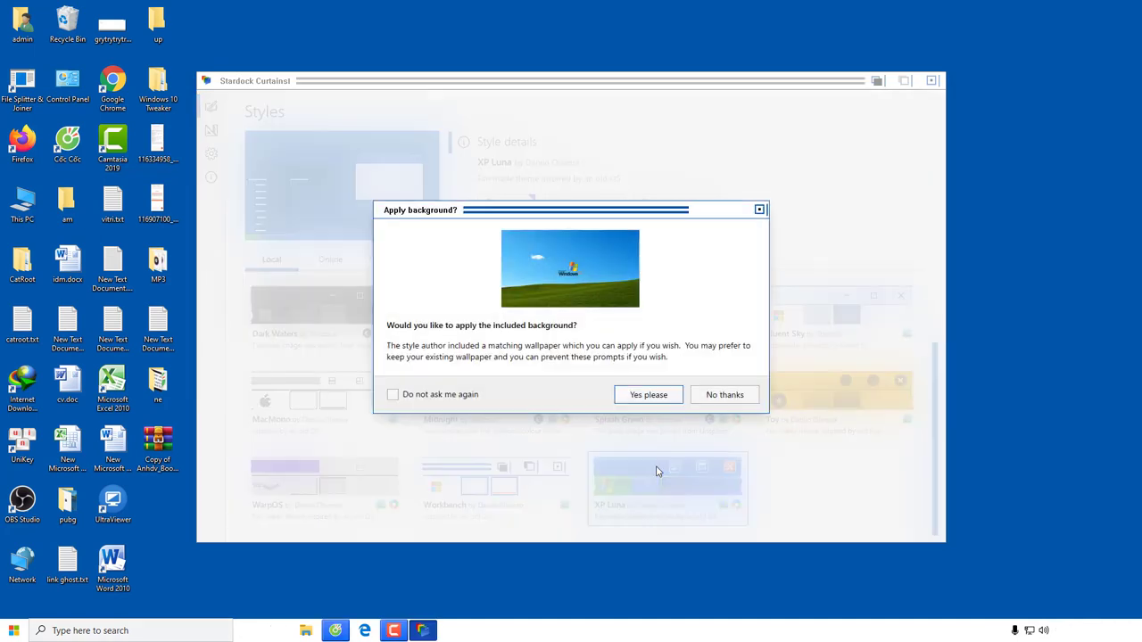
pyautogui.click(648, 397)
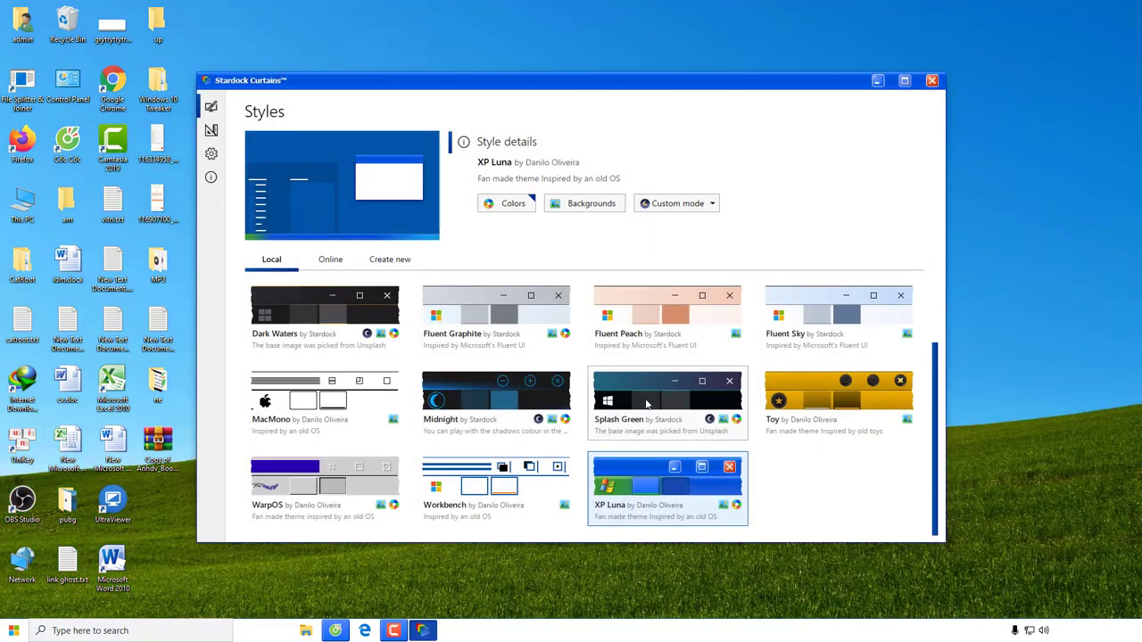
pyautogui.click(877, 81)
pyautogui.rightClick(696, 225)
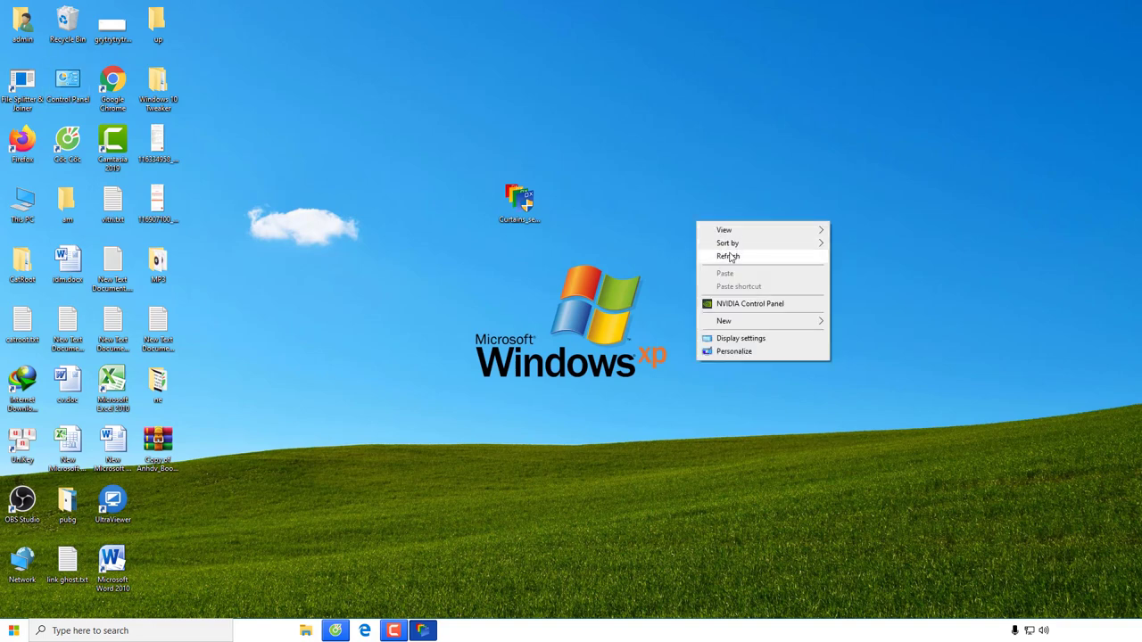
# Refresh the desktop so the taskbar turns XP Luna blue, then preview Control Panel
pyautogui.click(739, 254)
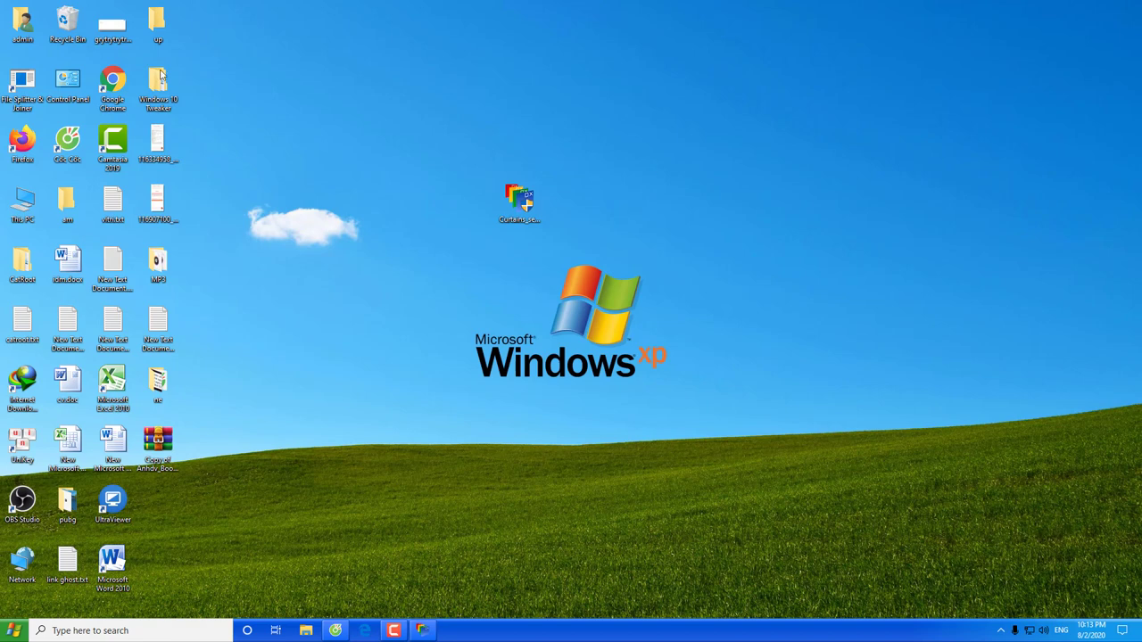
pyautogui.doubleClick(70, 86)
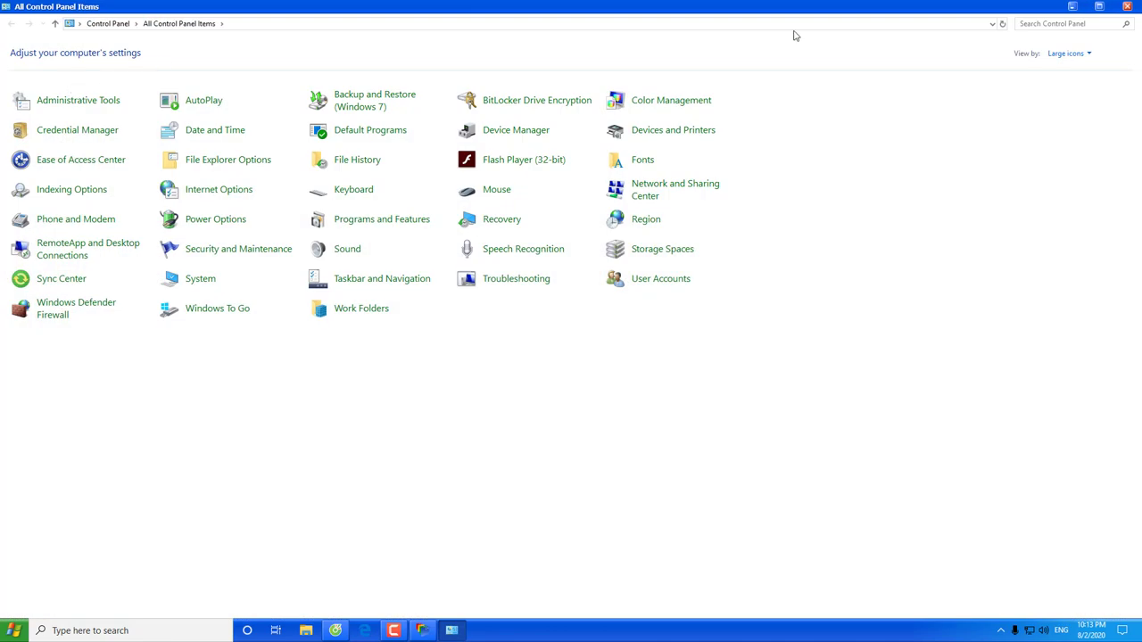
pyautogui.click(1123, 8)
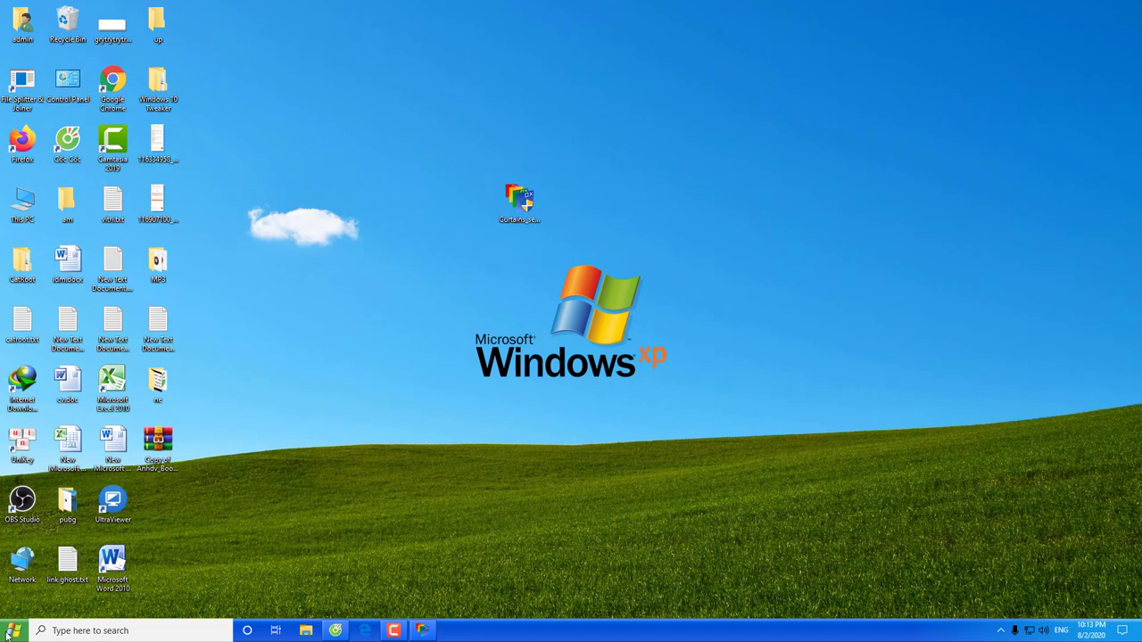
# Preview Windows Settings and Firefox with a second tab in the XP Luna style
pyautogui.click(7, 636)
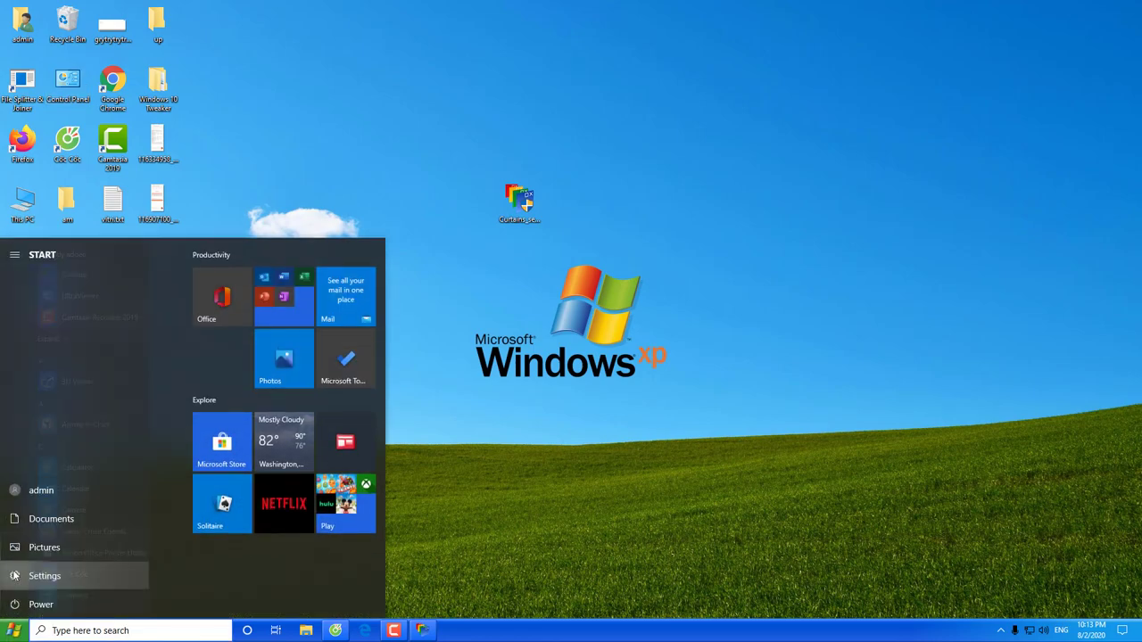
pyautogui.click(13, 575)
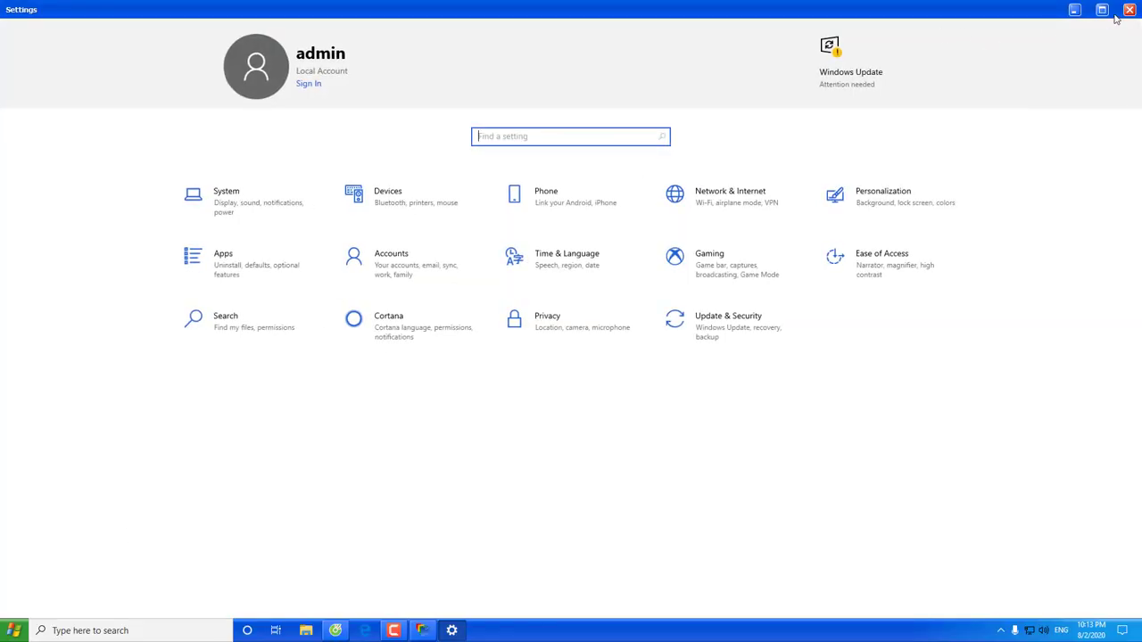
pyautogui.click(1129, 11)
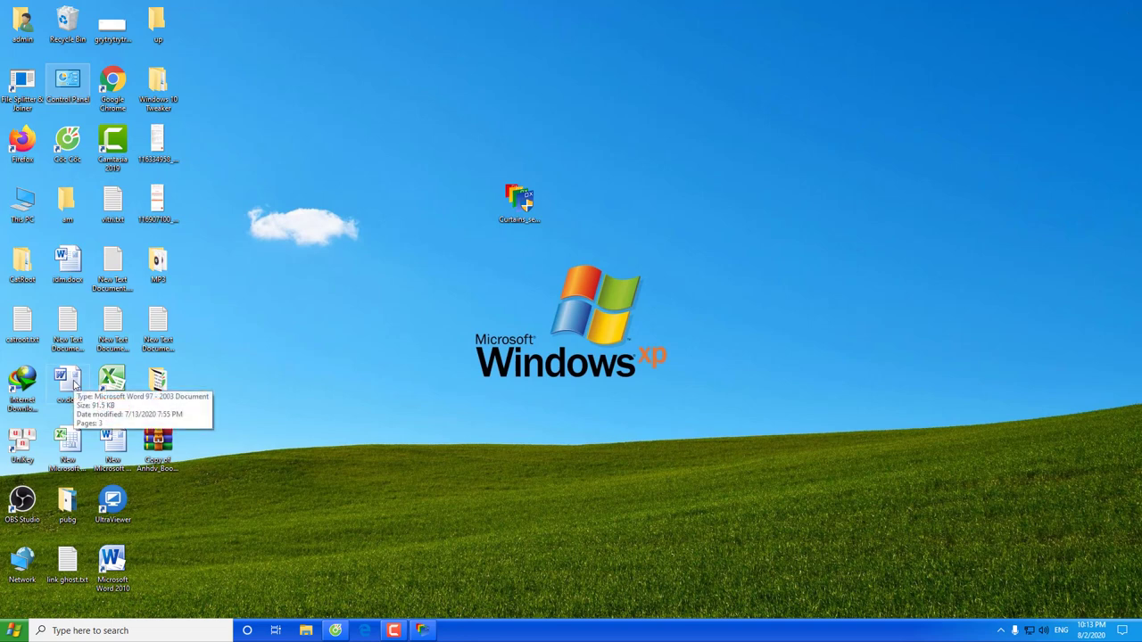
pyautogui.doubleClick(14, 139)
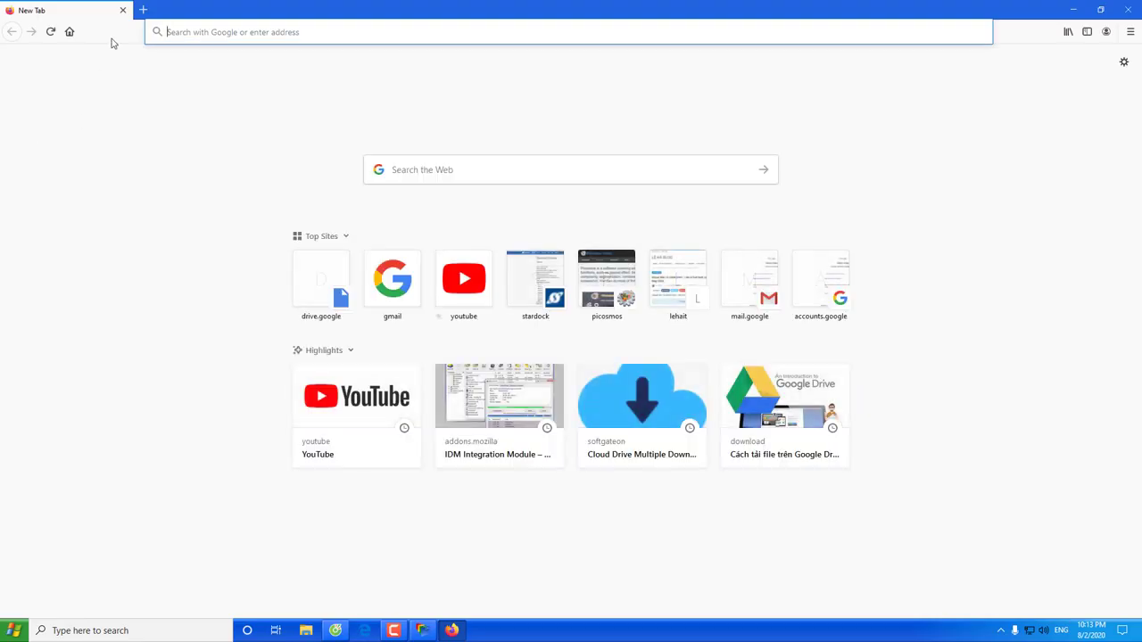
pyautogui.click(144, 9)
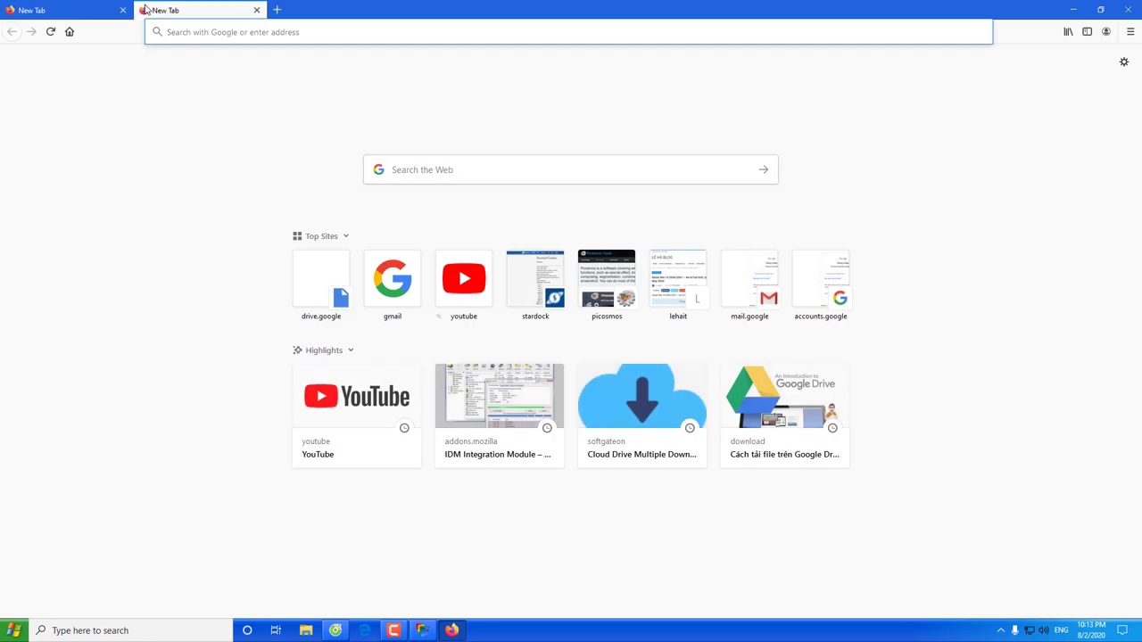
pyautogui.click(1125, 10)
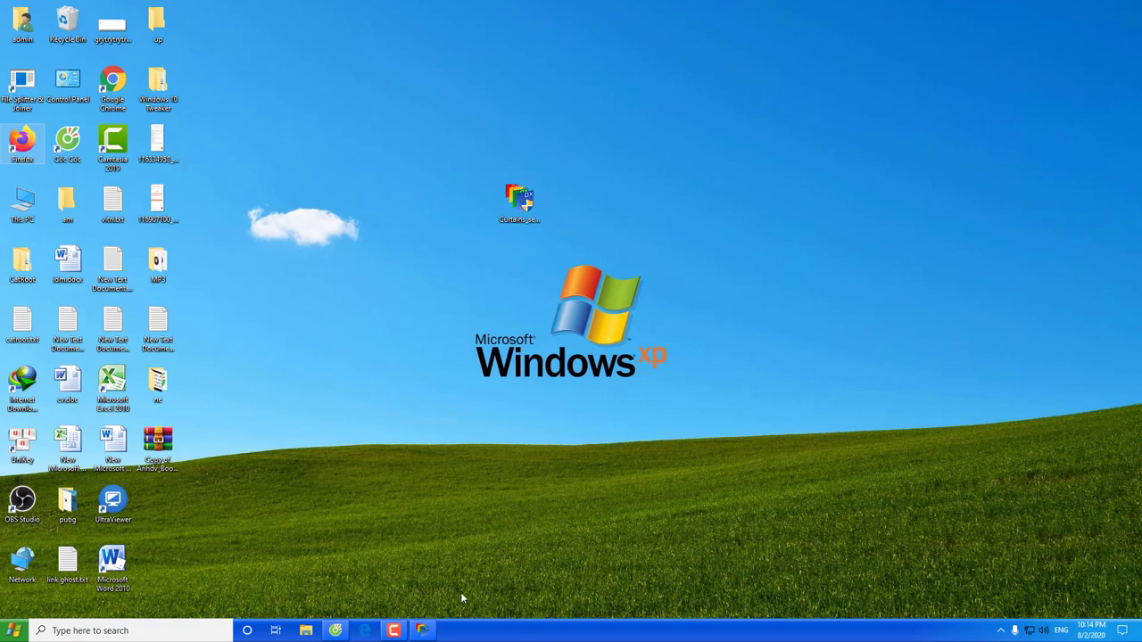
# Restore the Curtains Styles window and switch to the Online styles list showing CromeGray
pyautogui.click(422, 630)
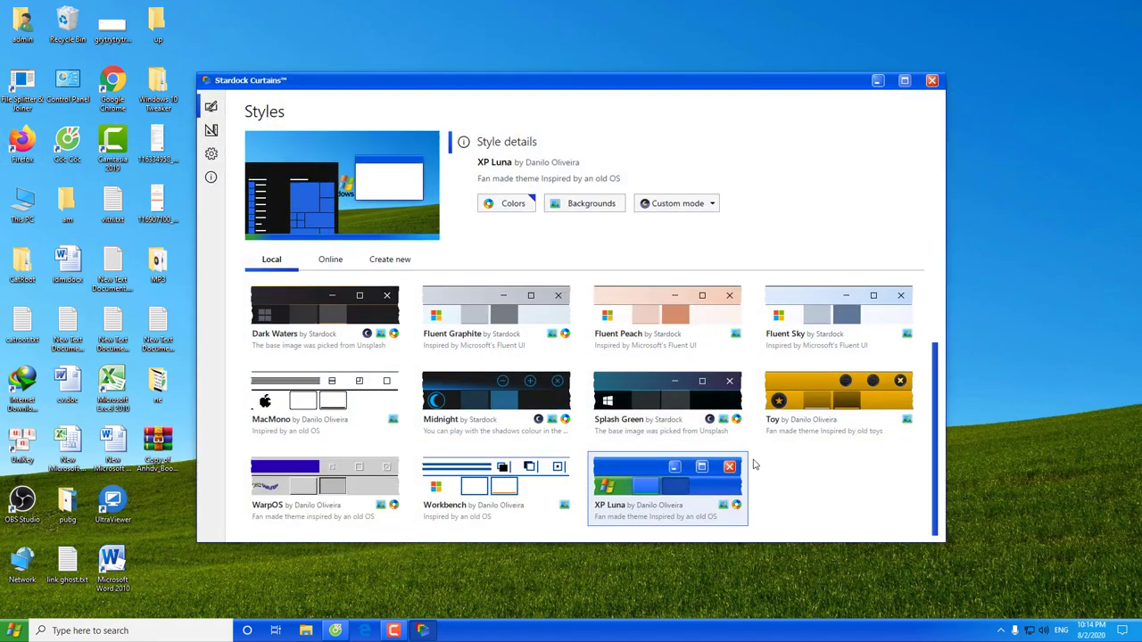
pyautogui.scroll(2, 753, 468)
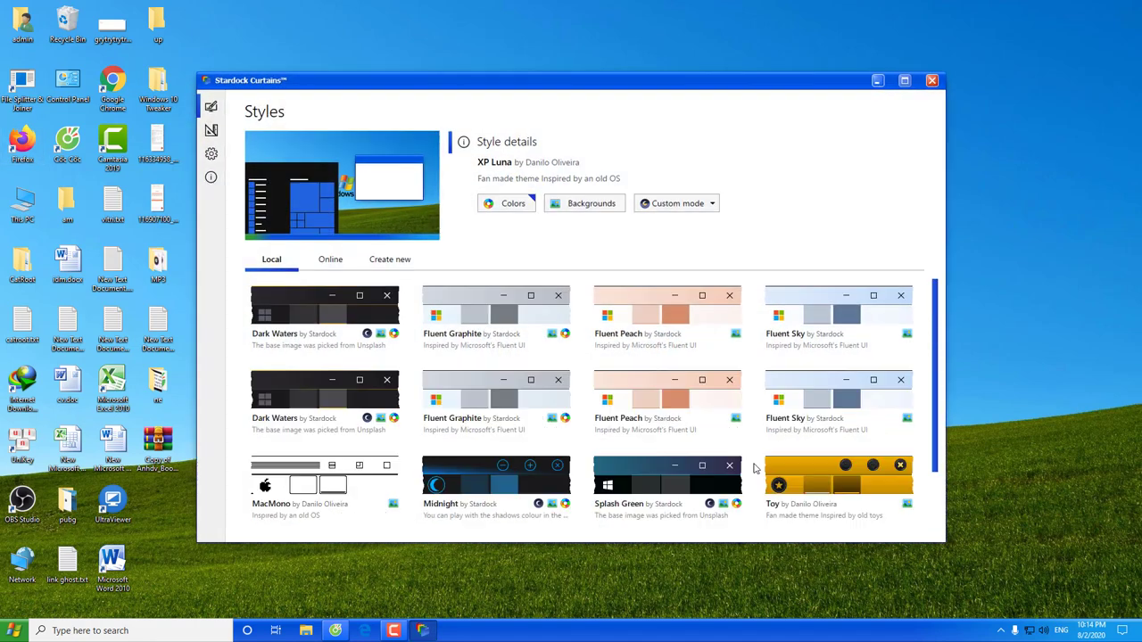
pyautogui.scroll(-2, 754, 469)
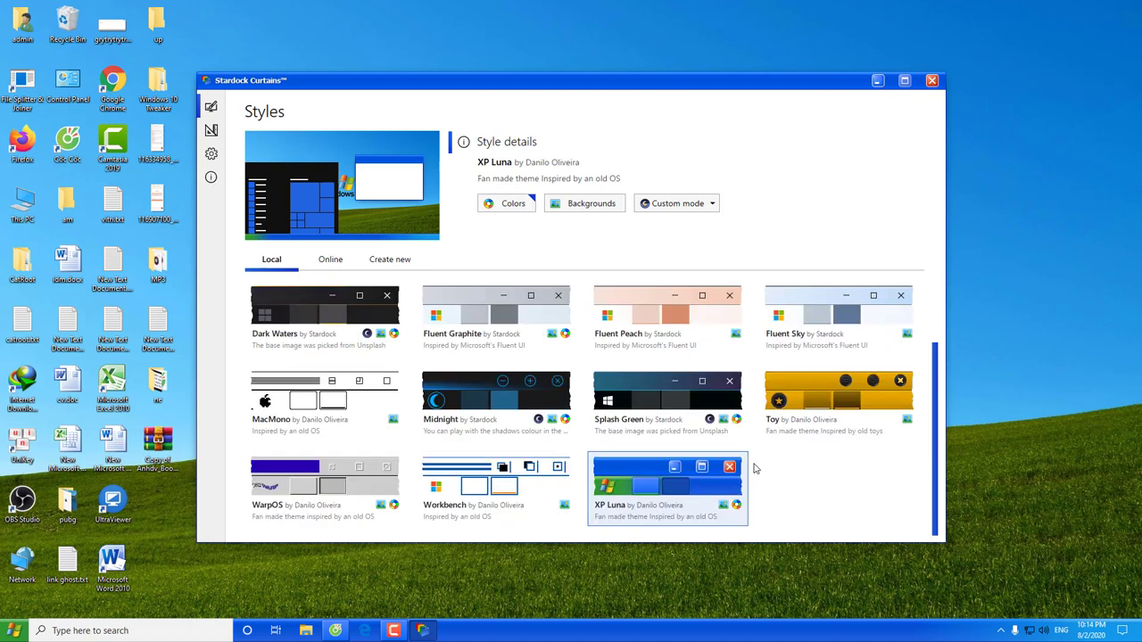
pyautogui.click(330, 260)
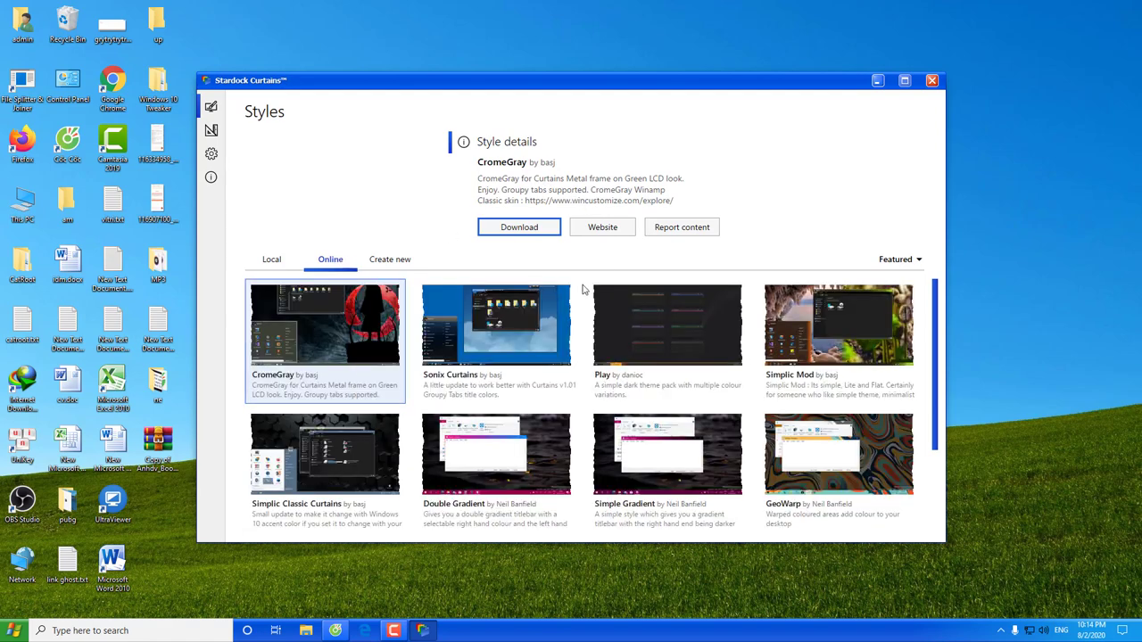
# Try downloading CromeGray and opening its website, dismissing the trial limitation message
pyautogui.scroll(-3, 585, 289)
pyautogui.scroll(3, 584, 299)
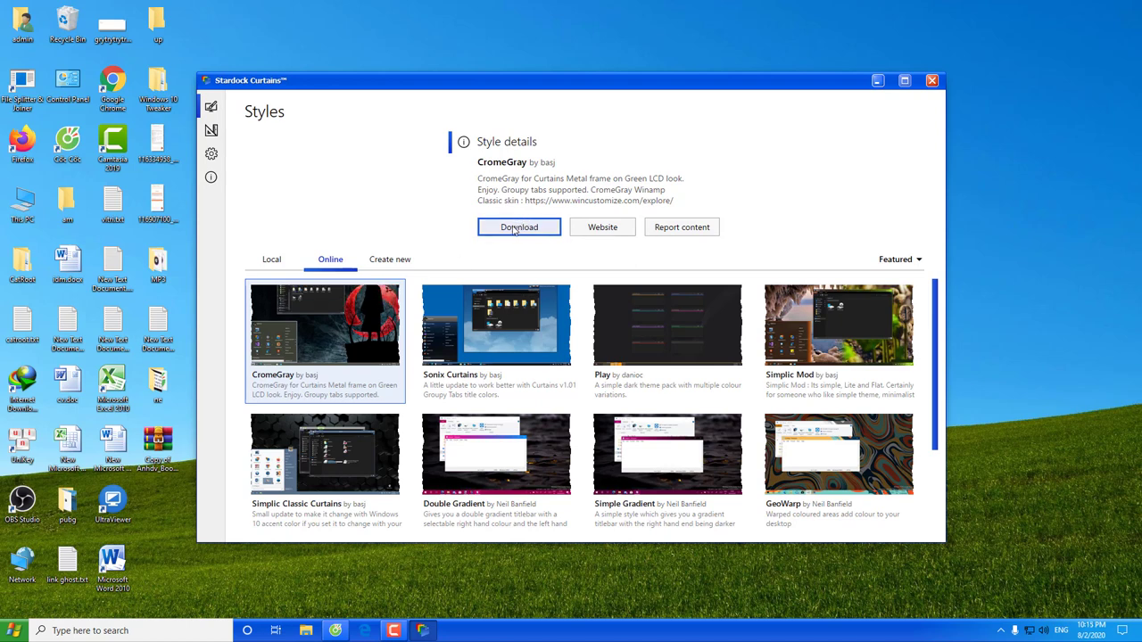
pyautogui.click(514, 230)
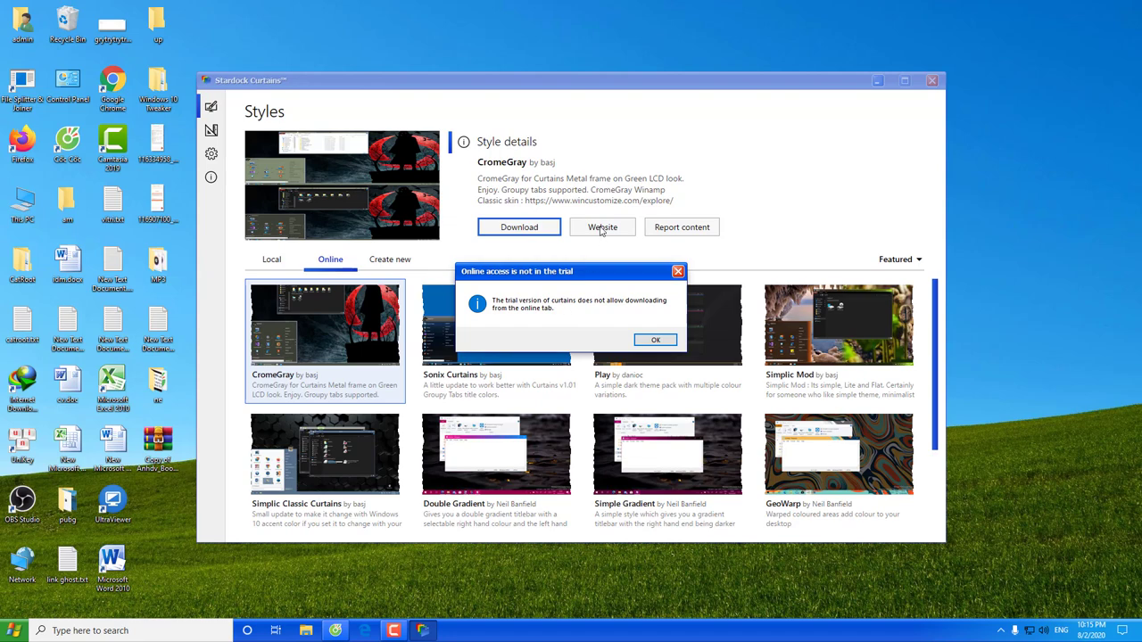
pyautogui.click(600, 234)
pyautogui.click(656, 340)
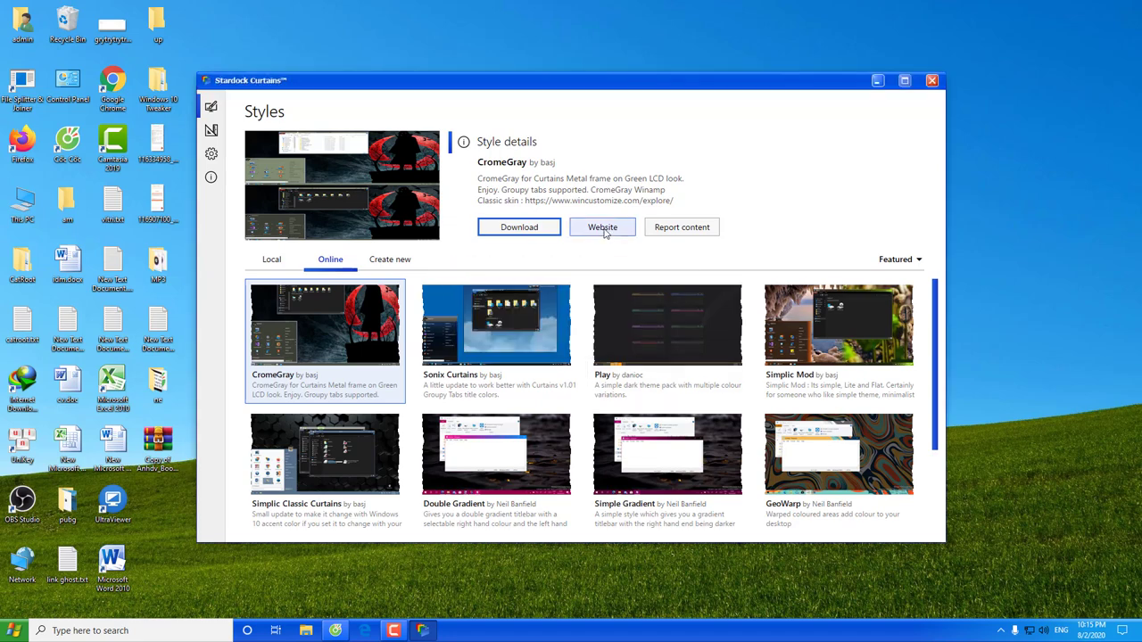
# Retry CromeGray's website, dismiss the trial notice, and begin a new custom style
pyautogui.click(604, 230)
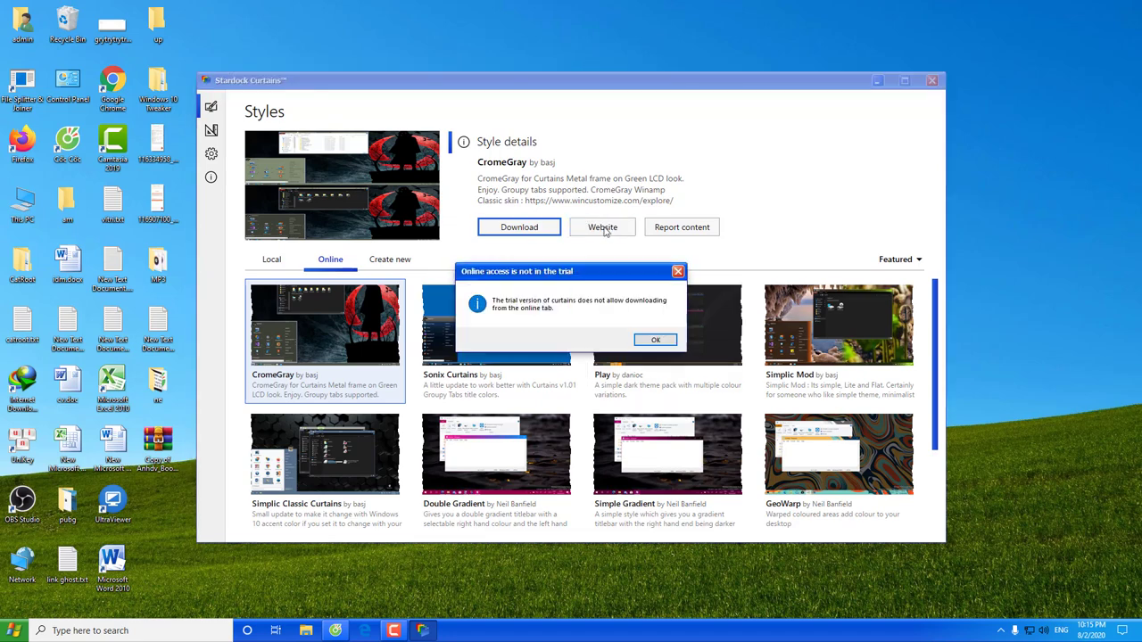
pyautogui.click(655, 339)
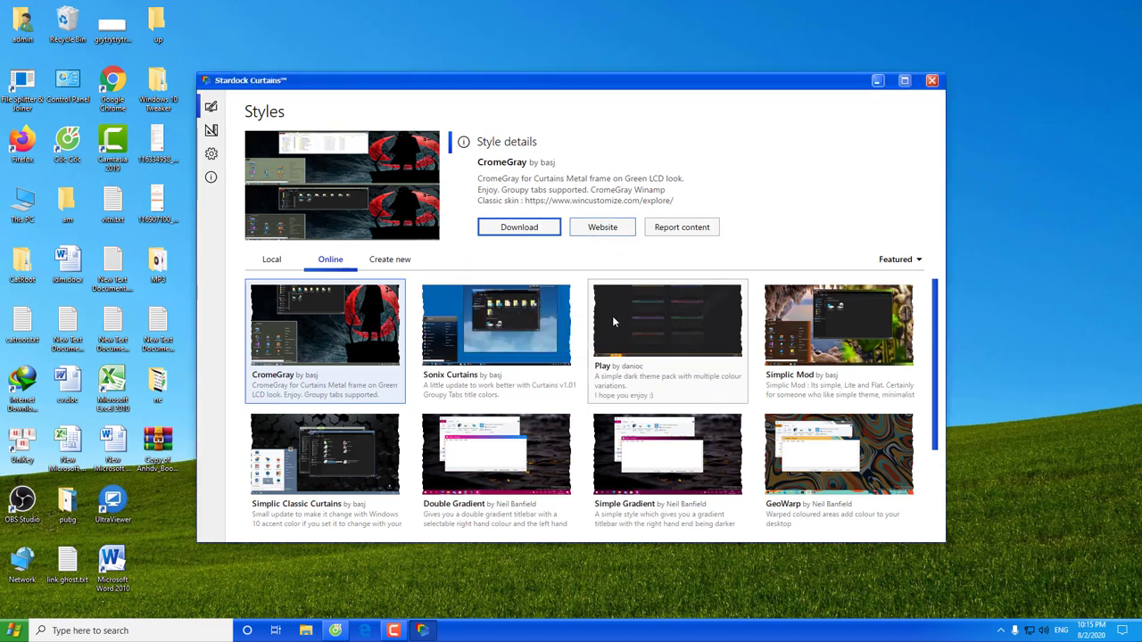
pyautogui.click(393, 258)
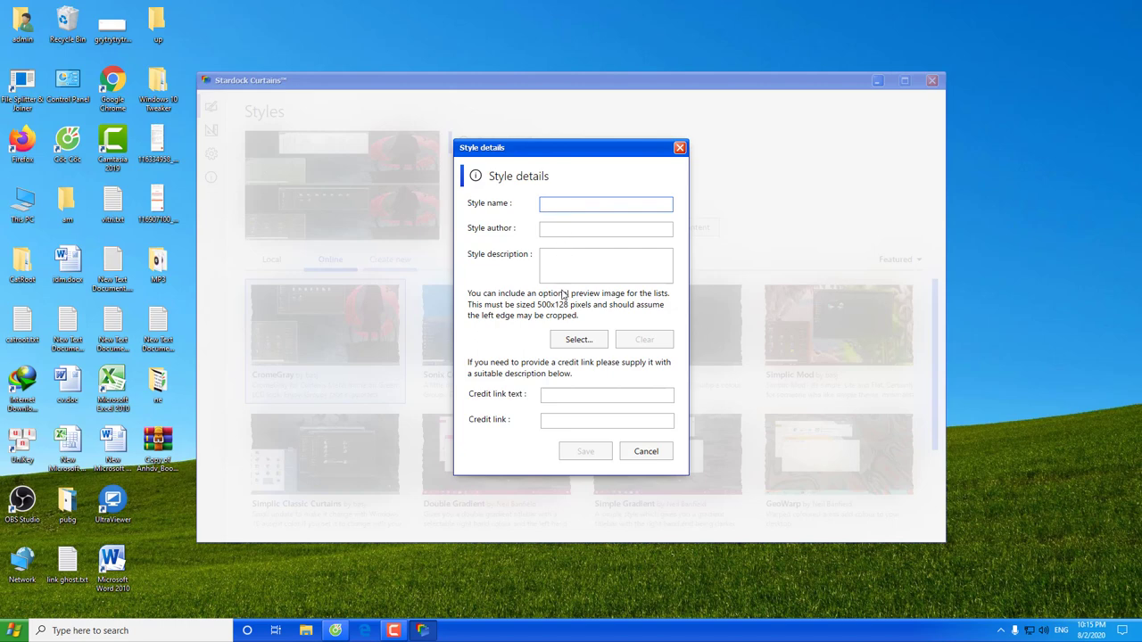
# Browse for a new-style preview image, then cancel it and the Style details dialog
pyautogui.click(578, 339)
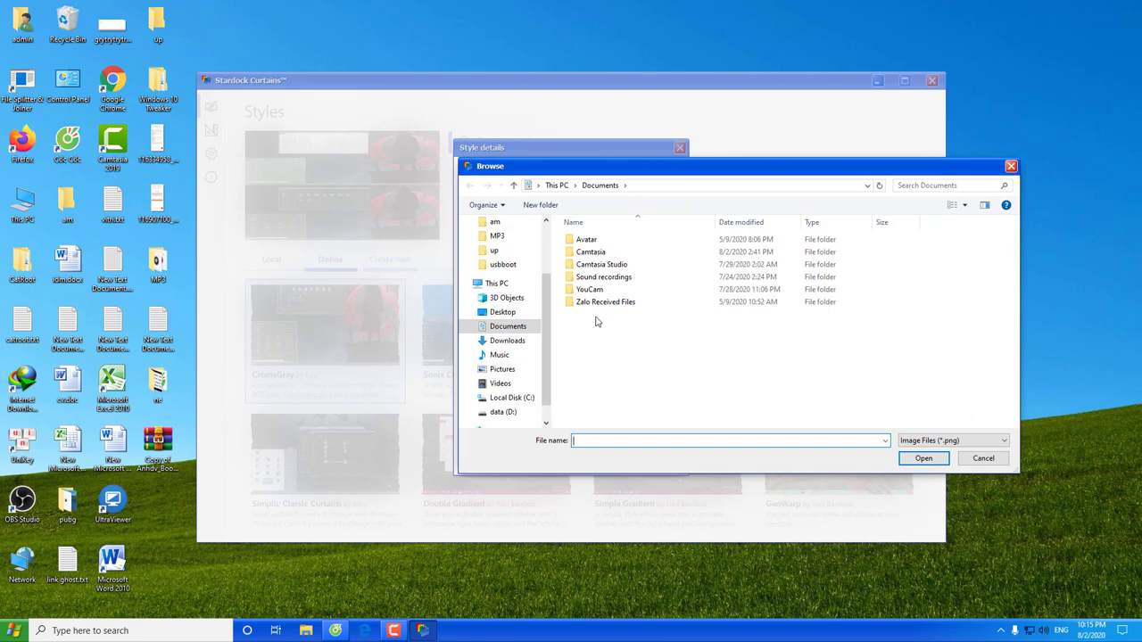
pyautogui.click(1010, 166)
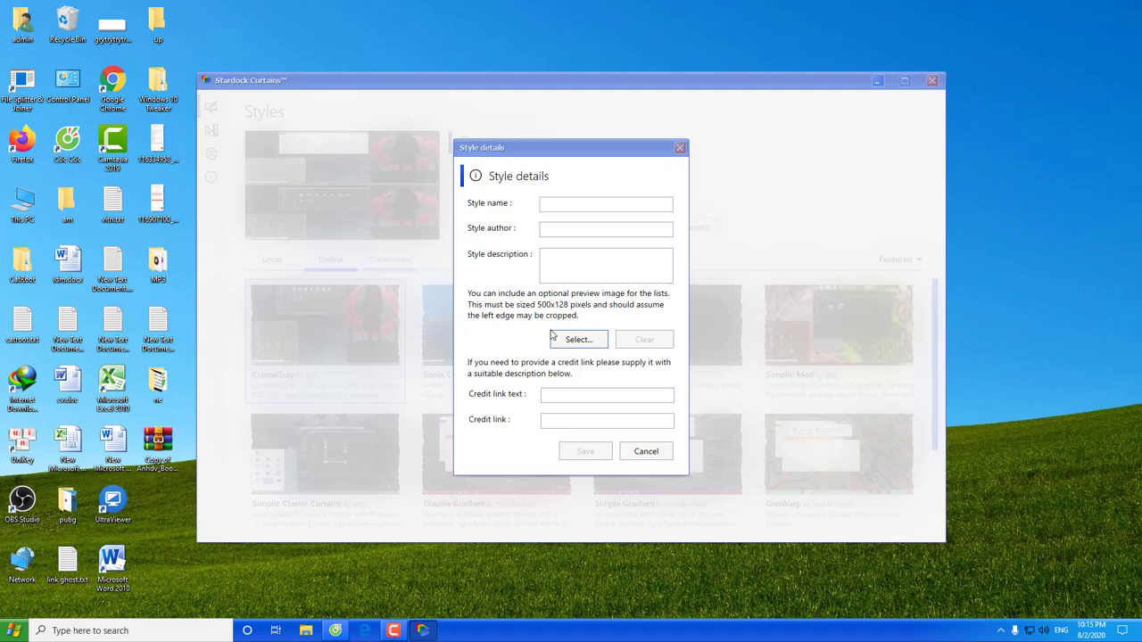
pyautogui.click(656, 453)
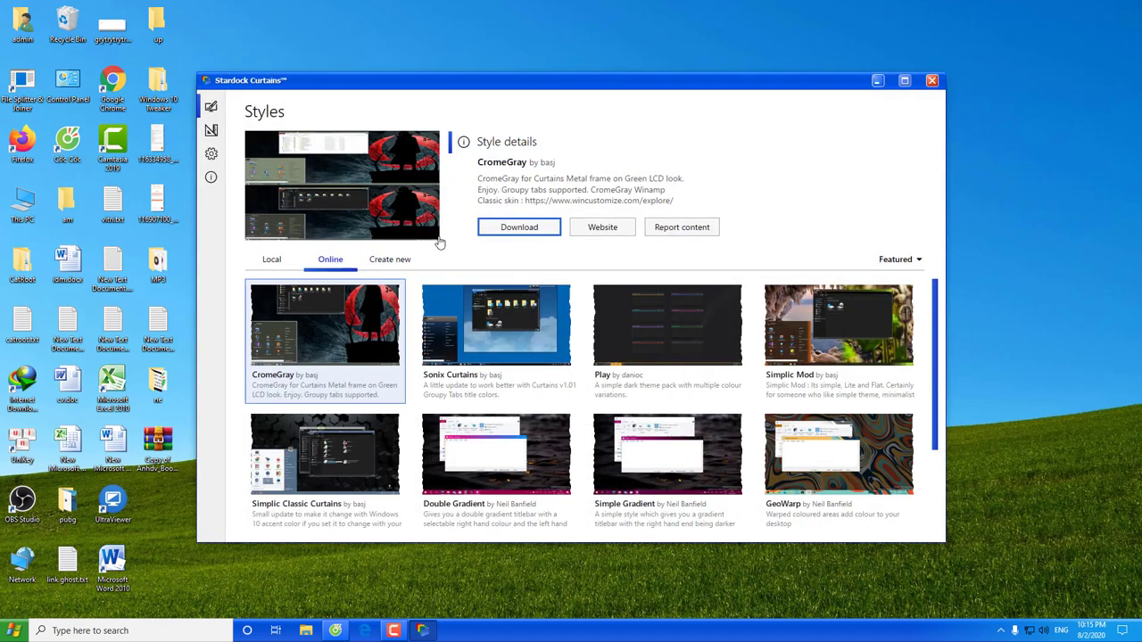
# Reopen and close the new-style dialog, then return to Local styles showing XP Luna
pyautogui.click(391, 261)
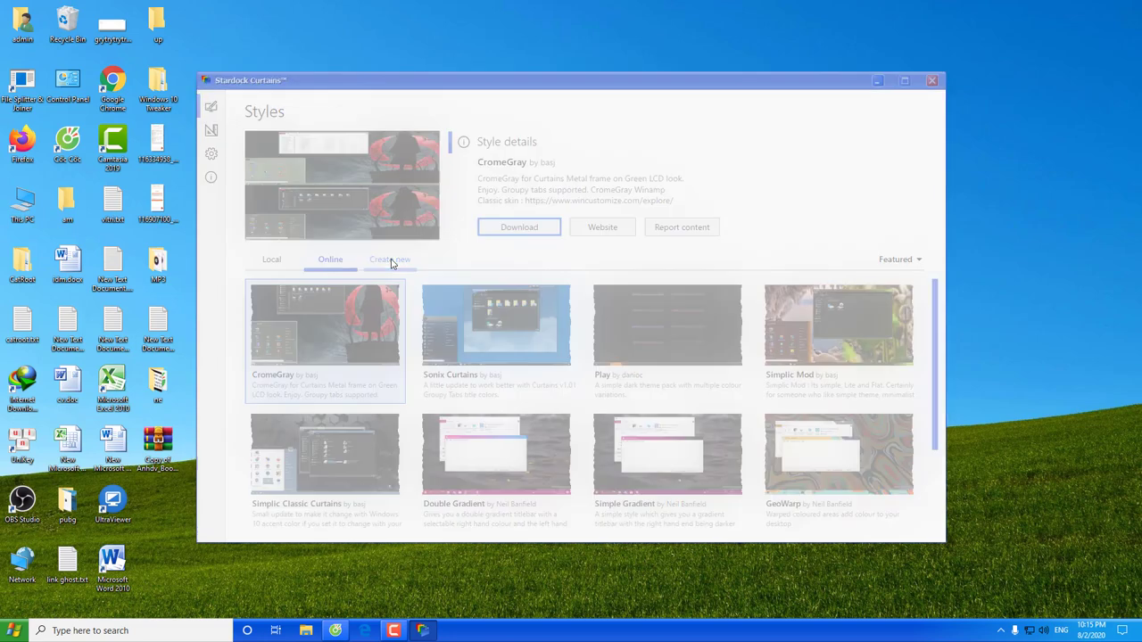
pyautogui.click(678, 148)
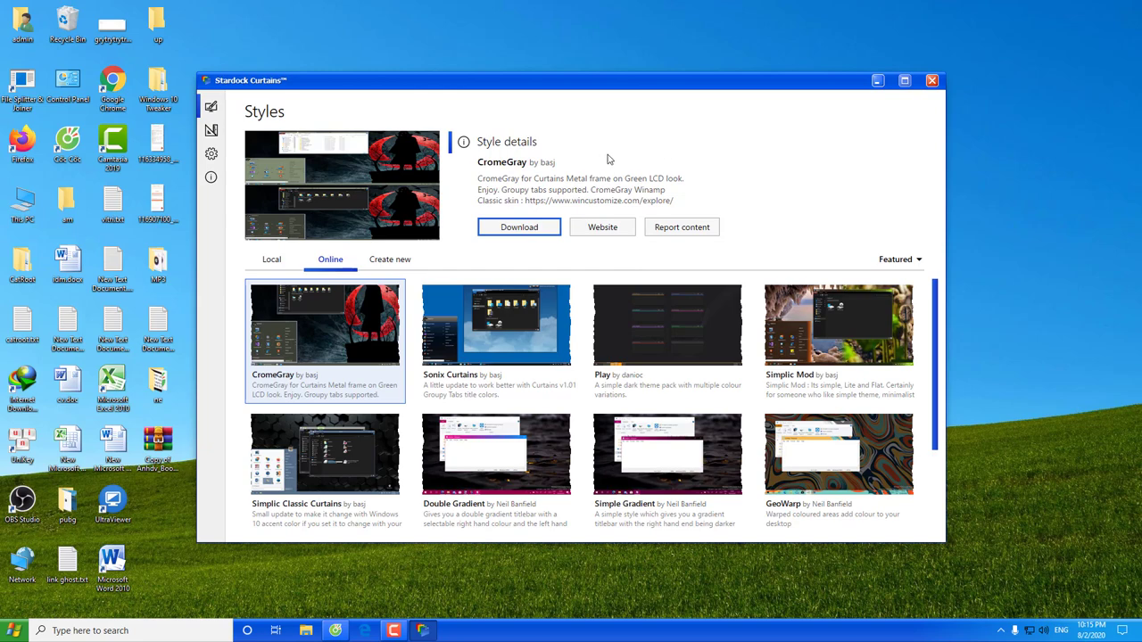
pyautogui.click(279, 262)
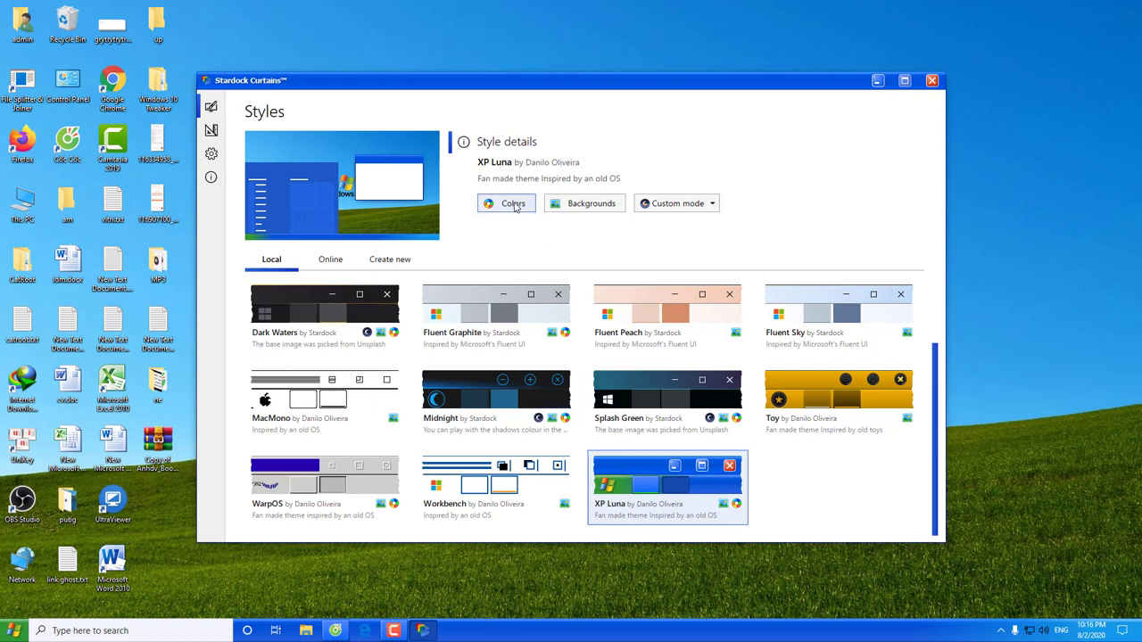
# Choose the dark red titlebar swatch in XP Luna's Colors and open This PC to preview
pyautogui.click(515, 205)
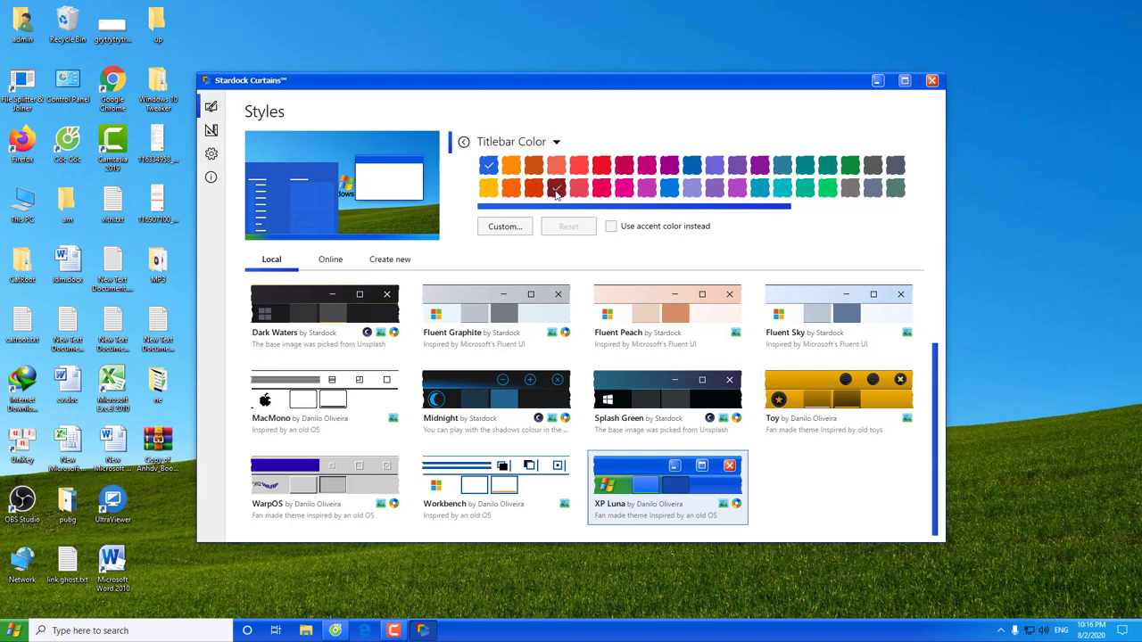
pyautogui.click(556, 189)
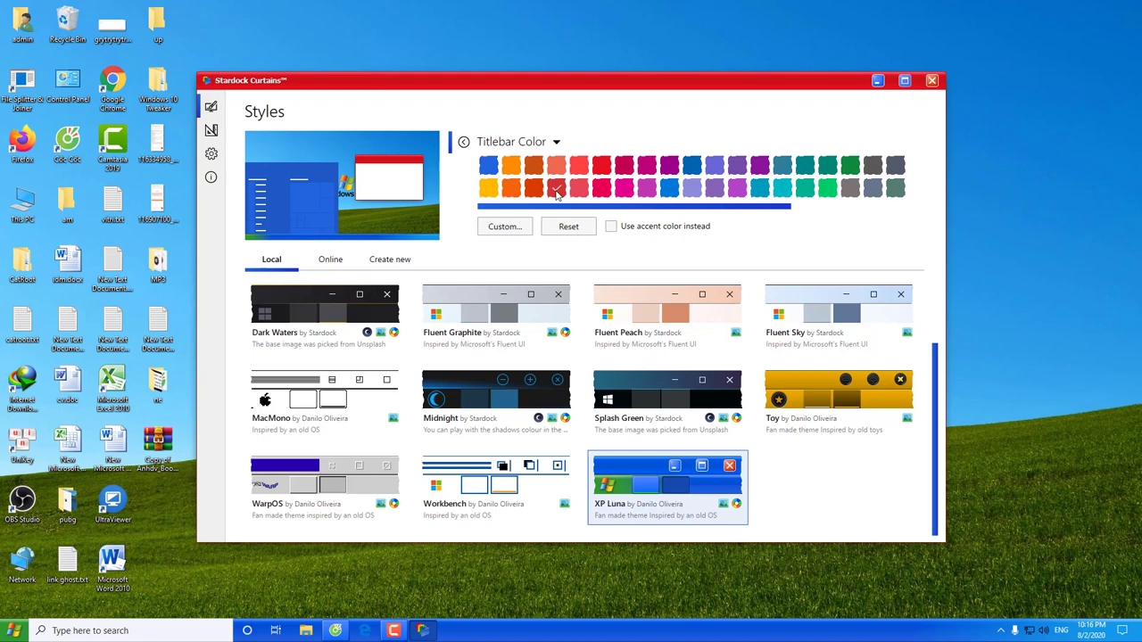
pyautogui.click(610, 227)
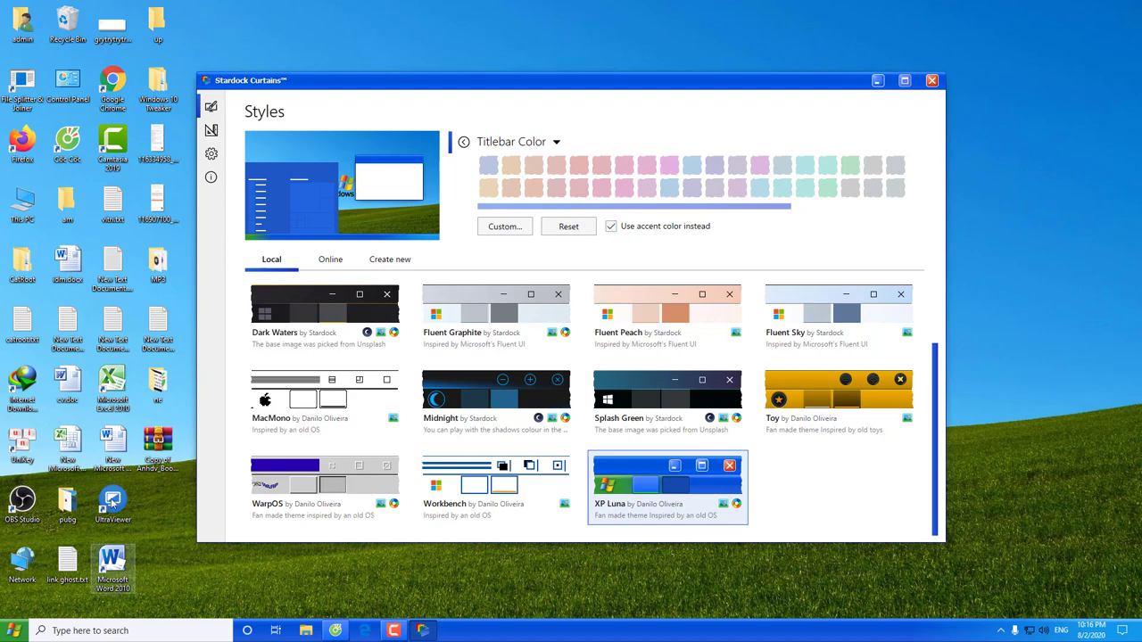
pyautogui.click(25, 210)
pyautogui.doubleClick(25, 210)
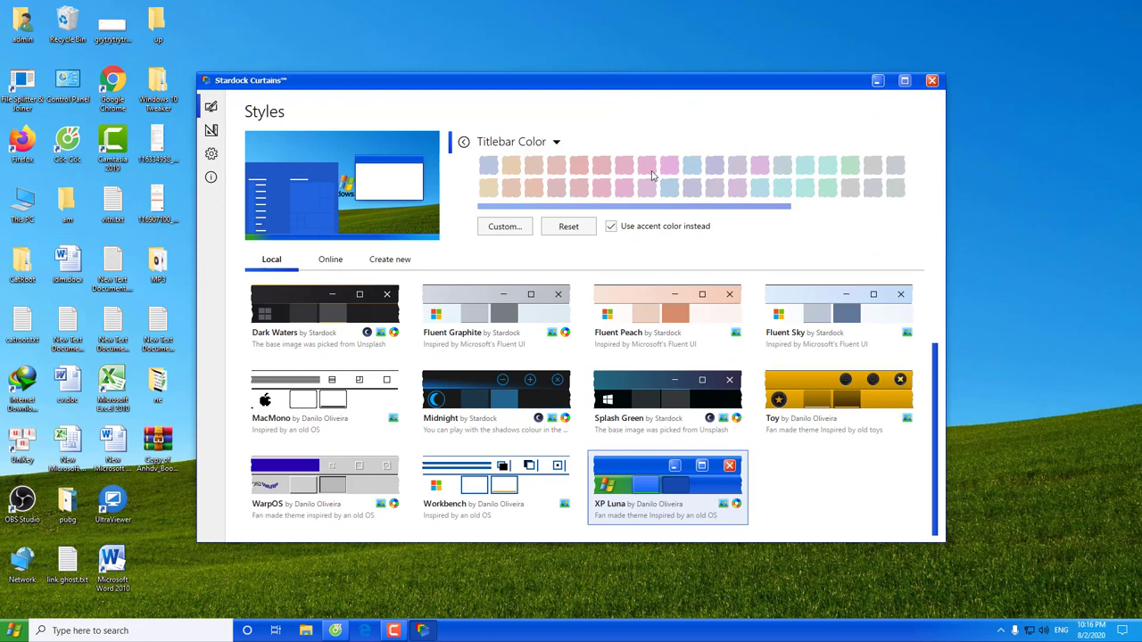
# Turn off Use accent color so titlebars go red, then reopen This PC
pyautogui.click(610, 226)
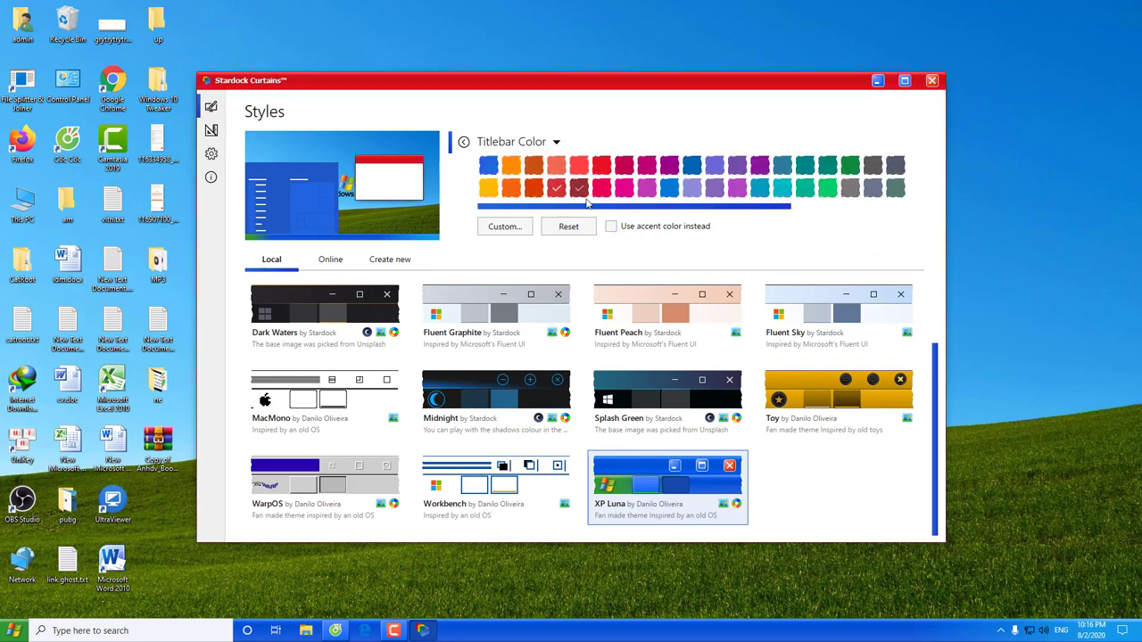
pyautogui.click(24, 203)
pyautogui.doubleClick(24, 204)
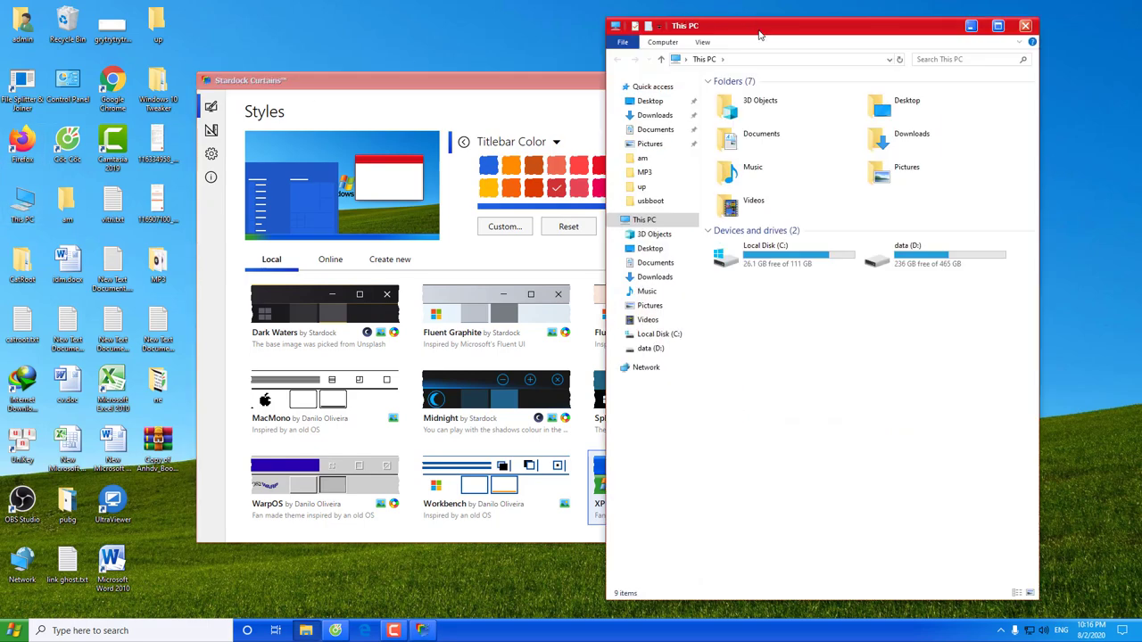
# Close Curtains and reopen This PC maximized to check its red titlebar
pyautogui.click(971, 26)
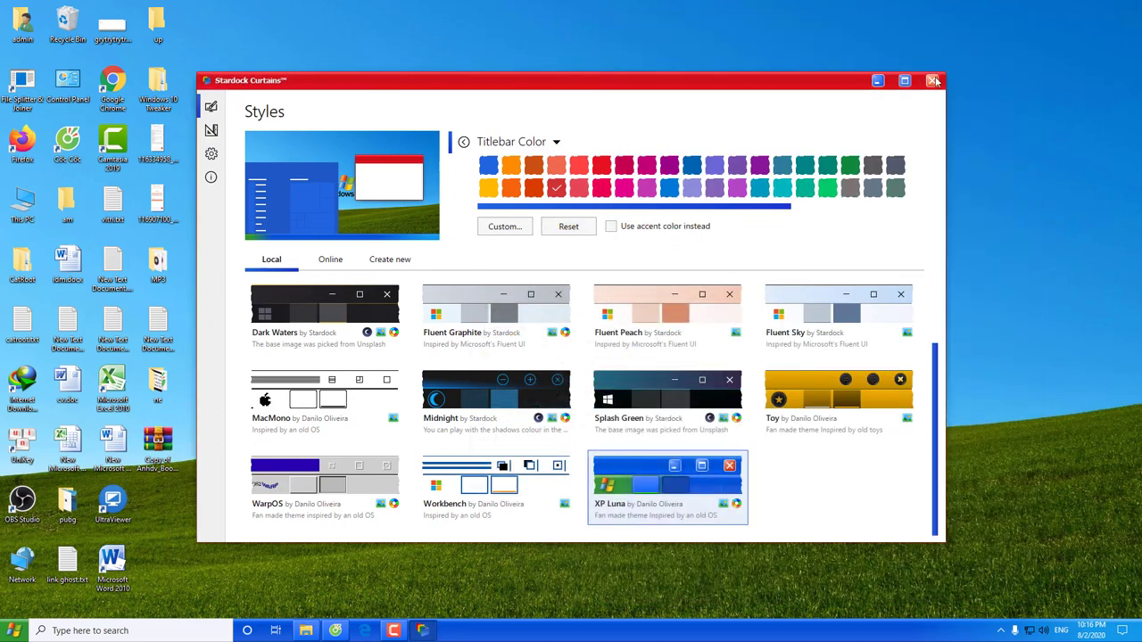
pyautogui.click(932, 80)
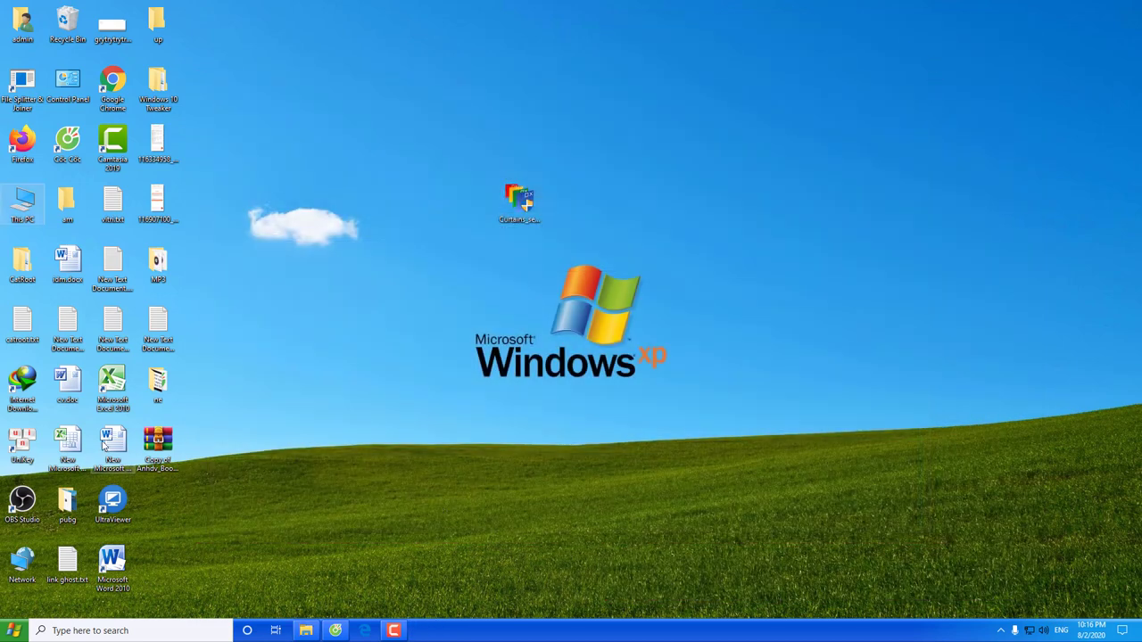
pyautogui.doubleClick(24, 203)
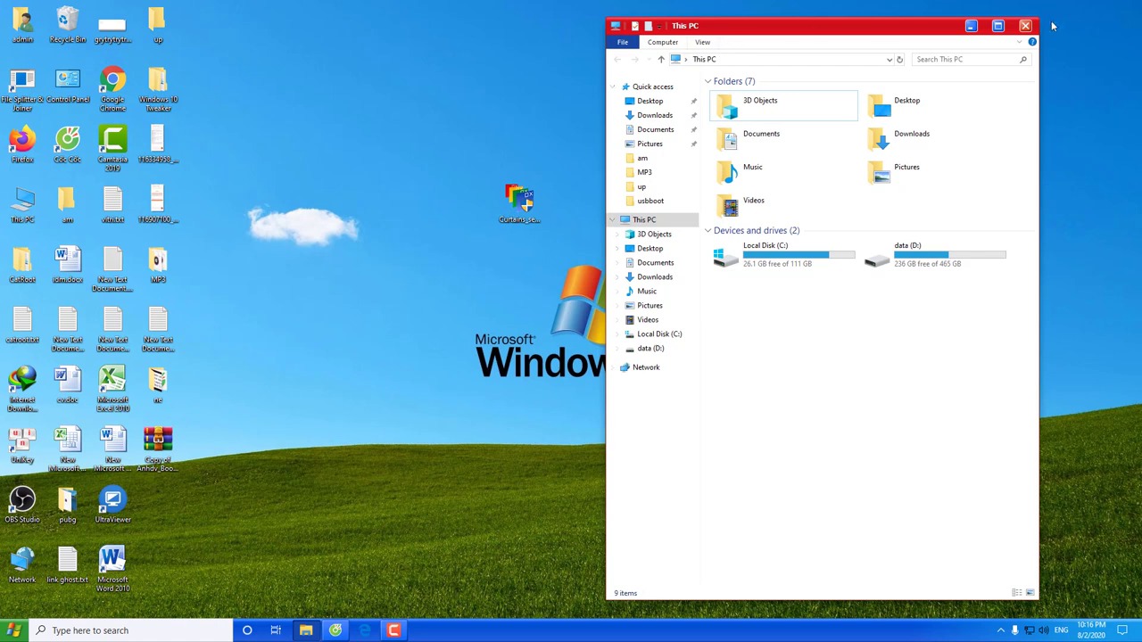
pyautogui.click(999, 26)
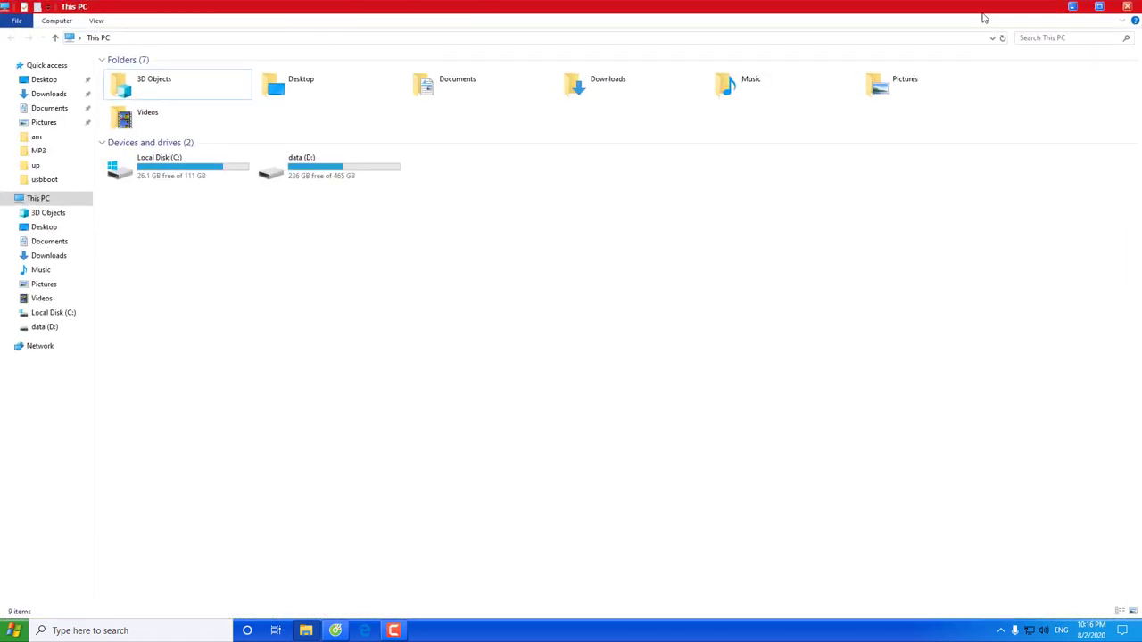
# Check the red titlebar in Windows Settings, then close Settings and This PC
pyautogui.click(18, 629)
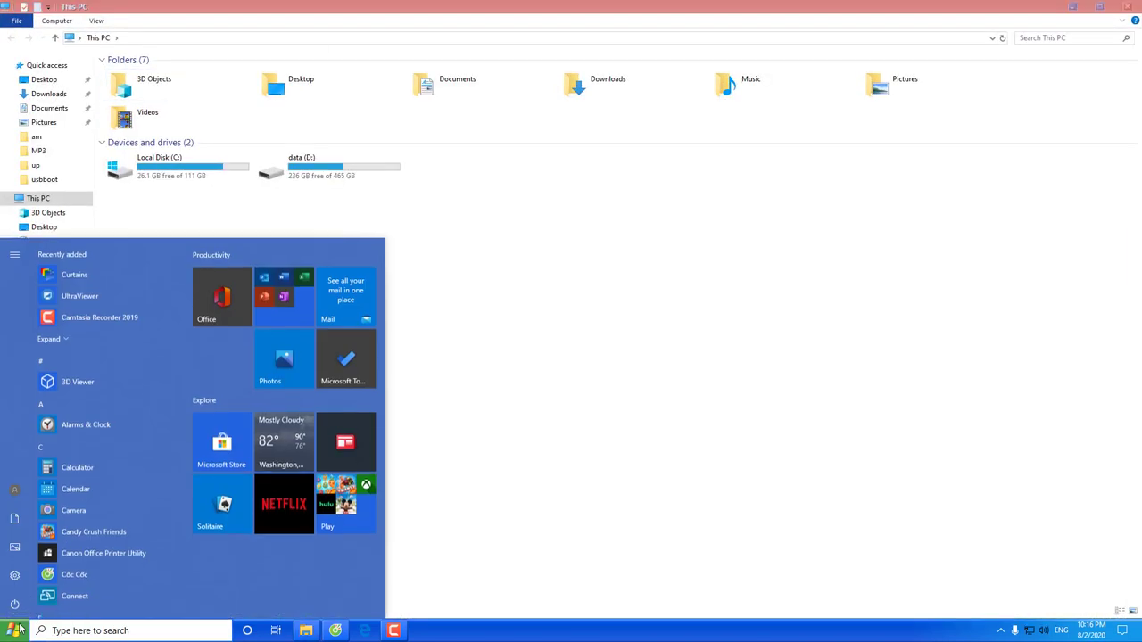
pyautogui.click(36, 576)
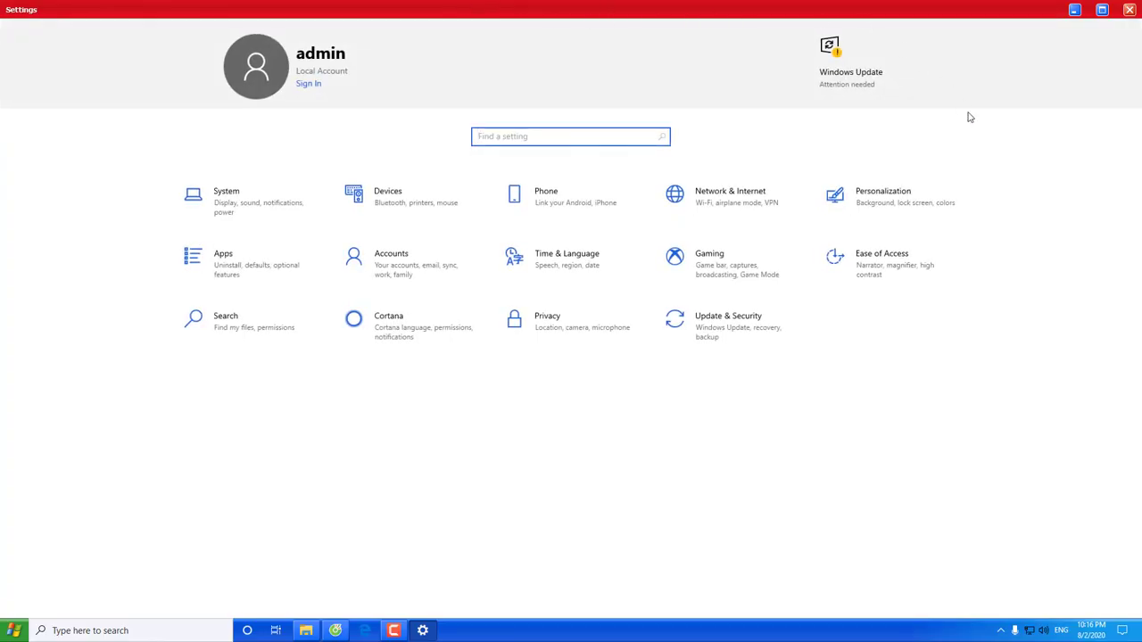
pyautogui.click(1130, 10)
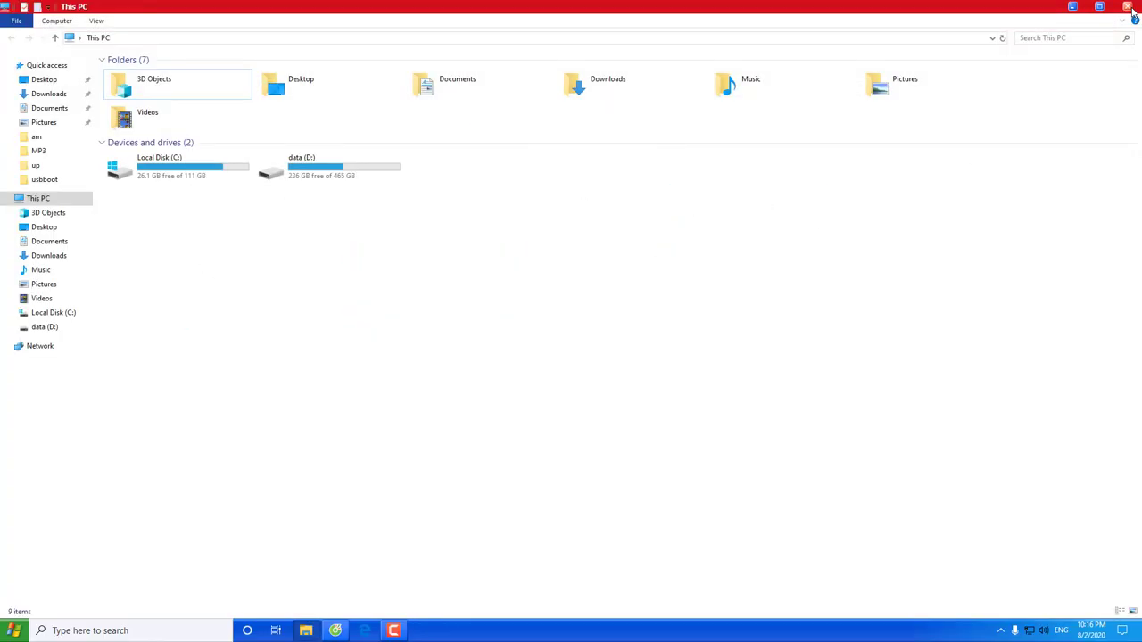
pyautogui.click(1130, 7)
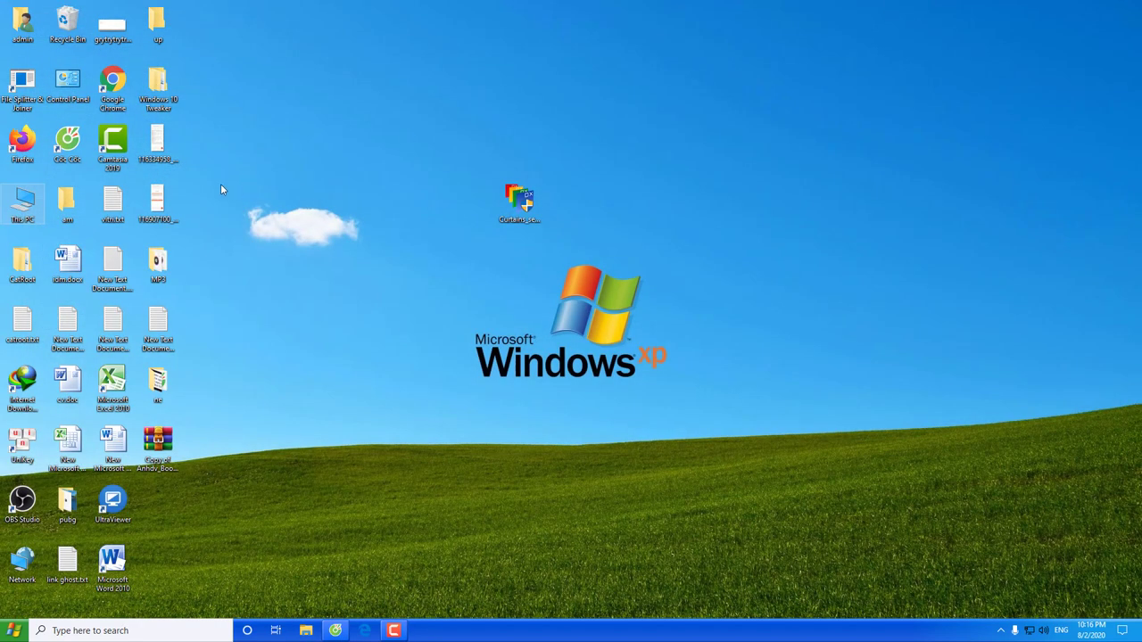
# Open and close Firefox, then relaunch Stardock Curtains from Start's Recently added list
pyautogui.doubleClick(23, 142)
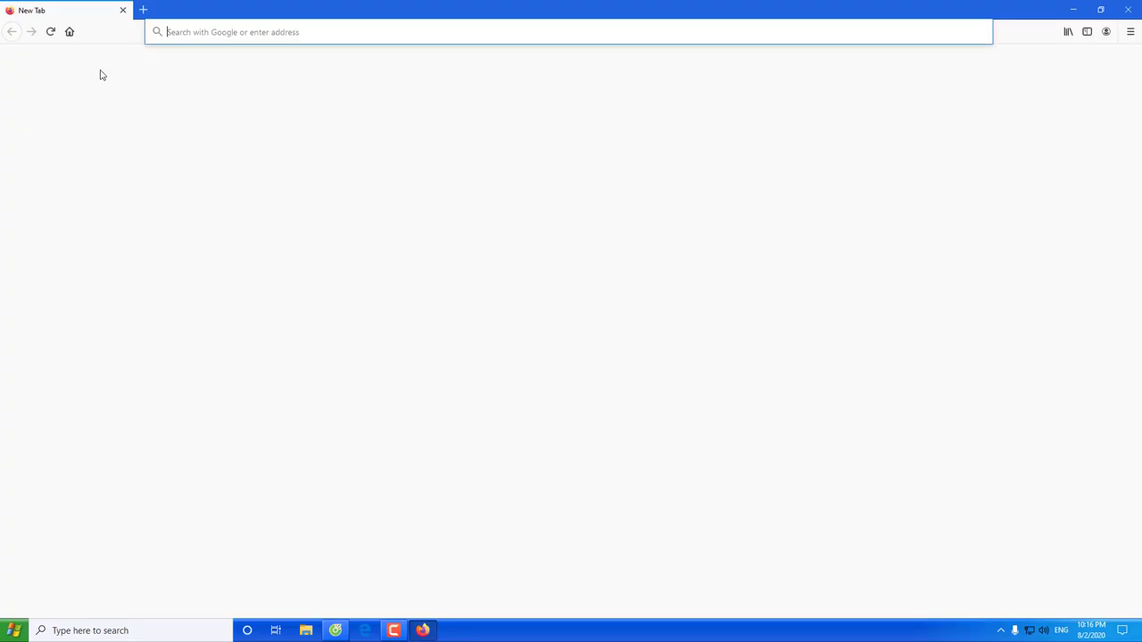
pyautogui.click(1128, 9)
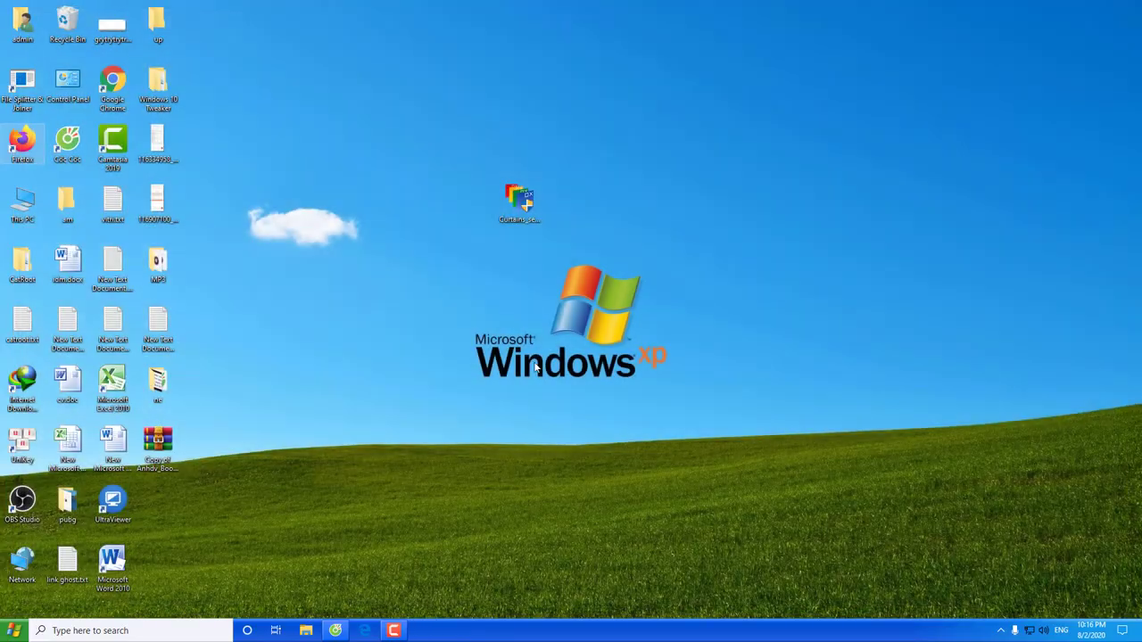
pyautogui.click(14, 630)
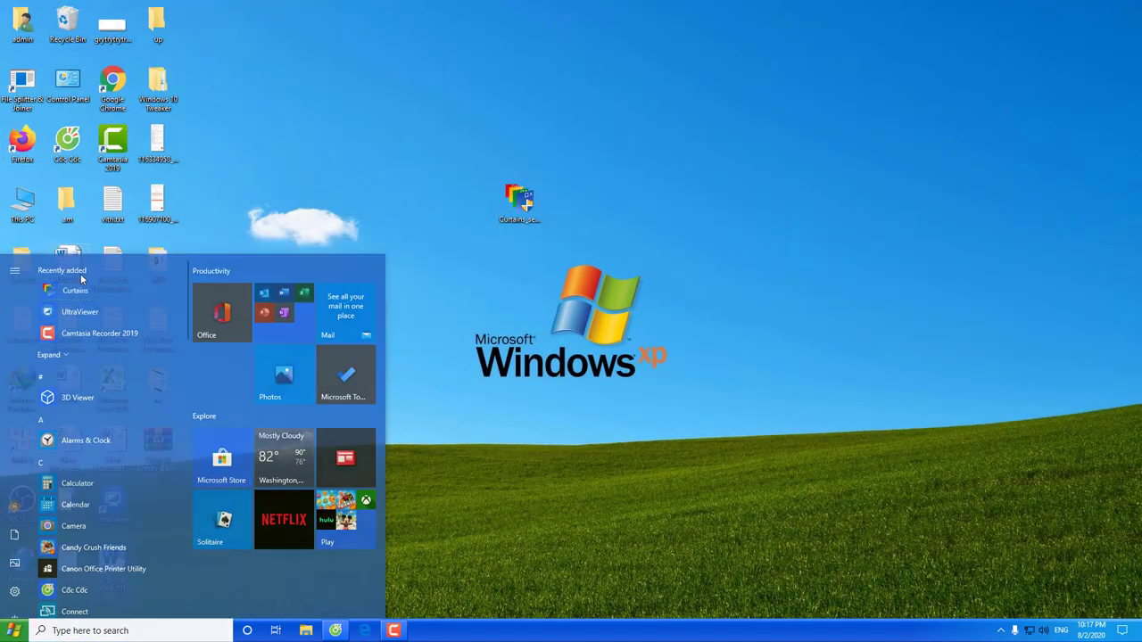
pyautogui.click(79, 287)
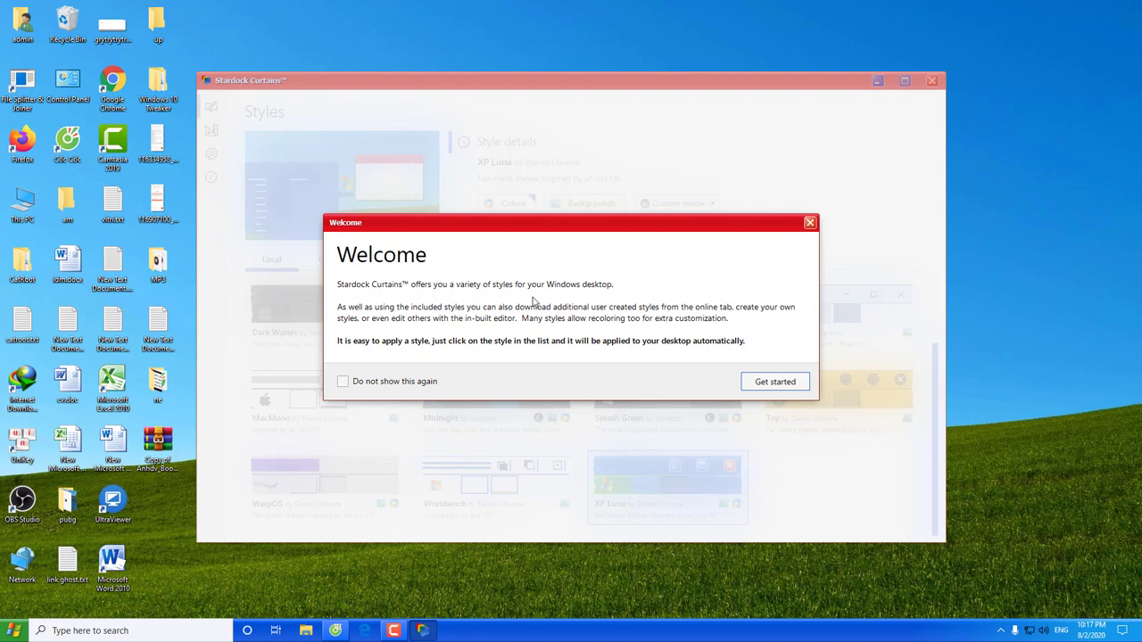
# Recolour the XP Luna titlebars from red to green and check them on This PC
pyautogui.click(765, 381)
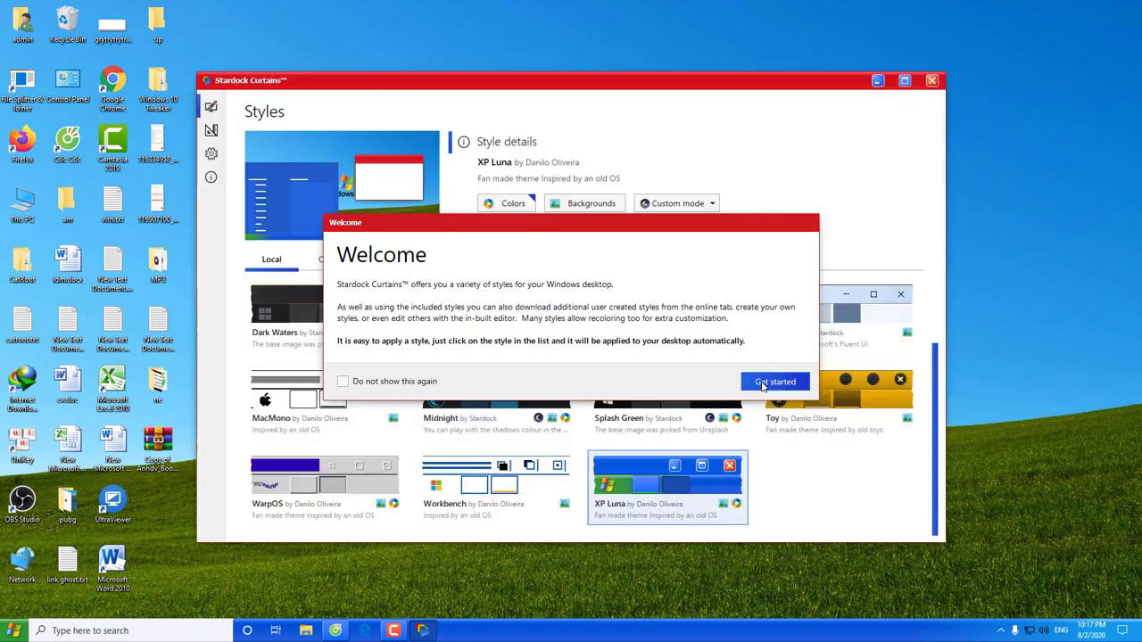
pyautogui.click(506, 204)
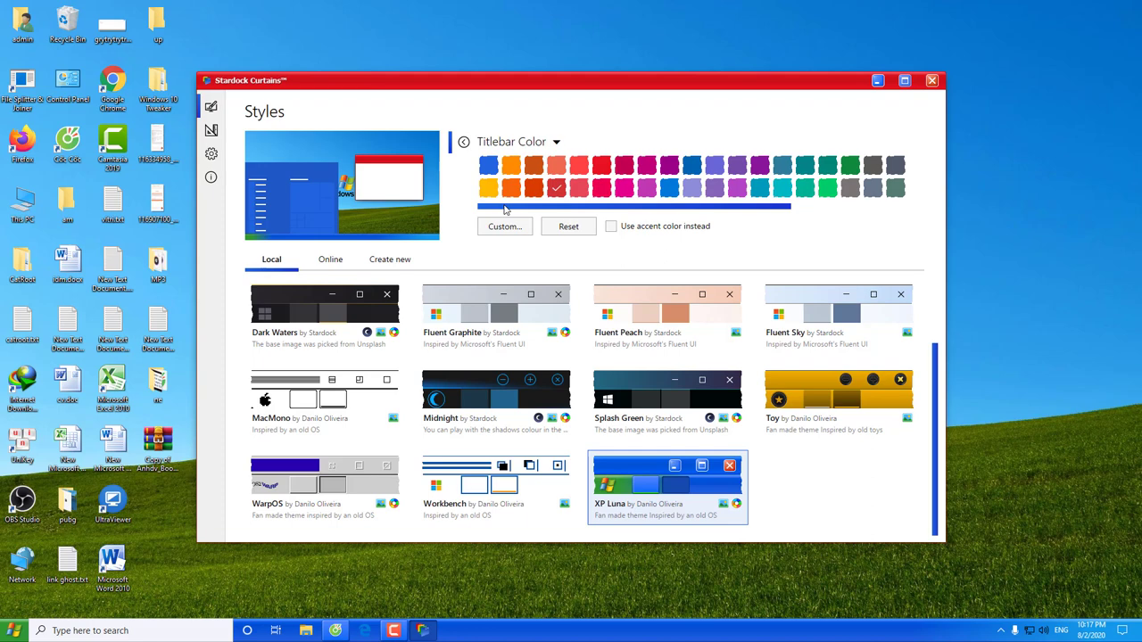
pyautogui.click(828, 189)
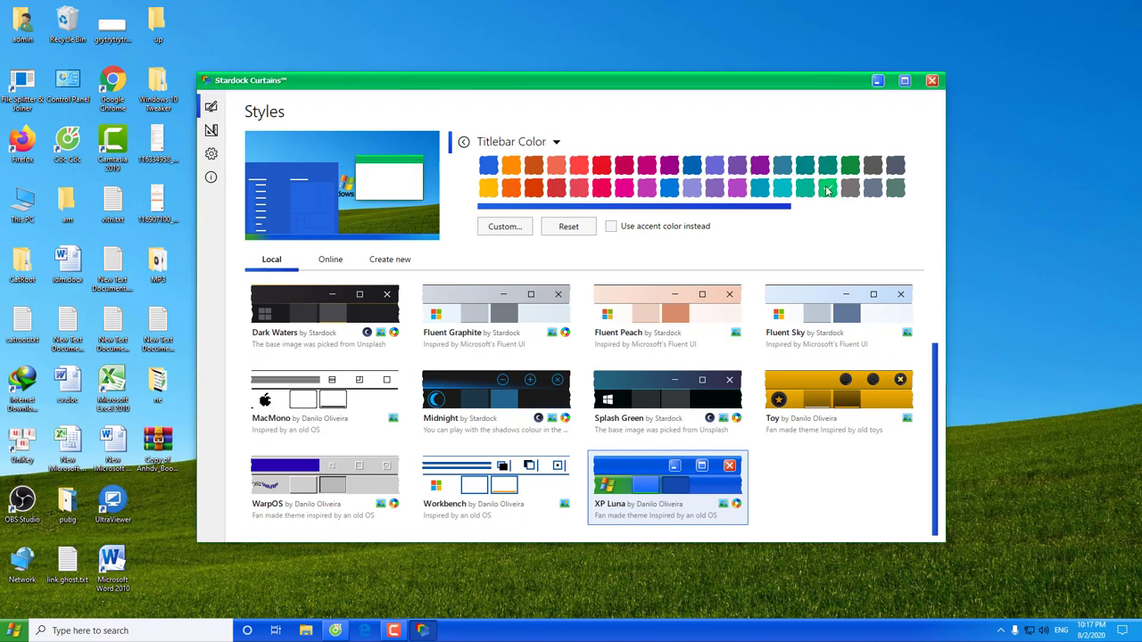
pyautogui.doubleClick(22, 207)
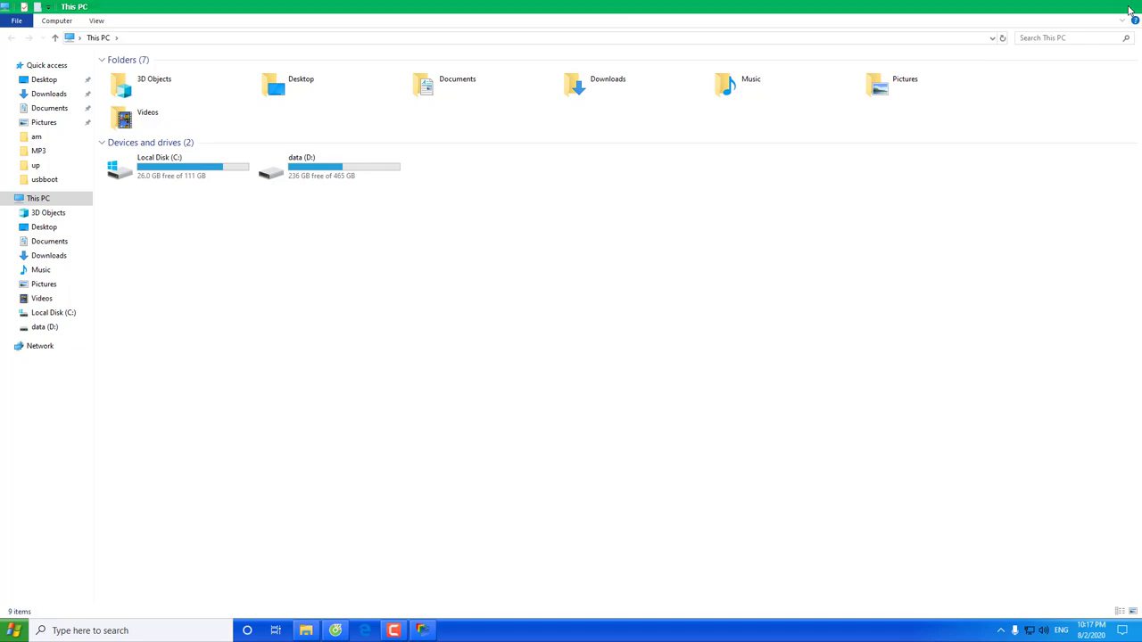
pyautogui.click(1128, 6)
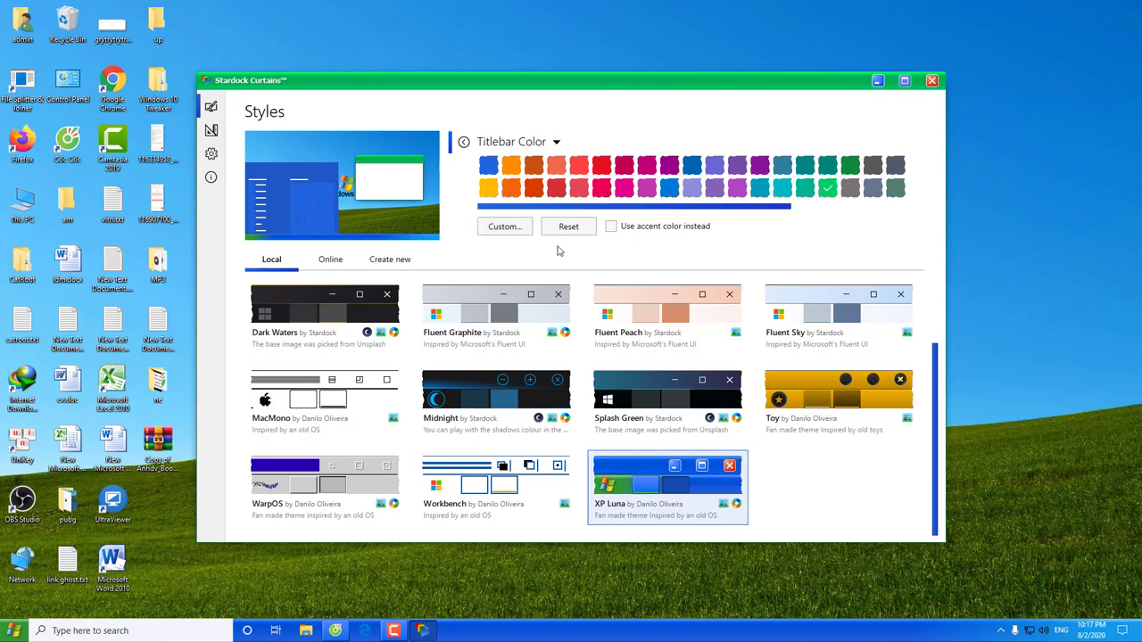
# Apply MacMono with its matching grey wallpaper and open This PC to preview the monochrome windows
pyautogui.click(313, 406)
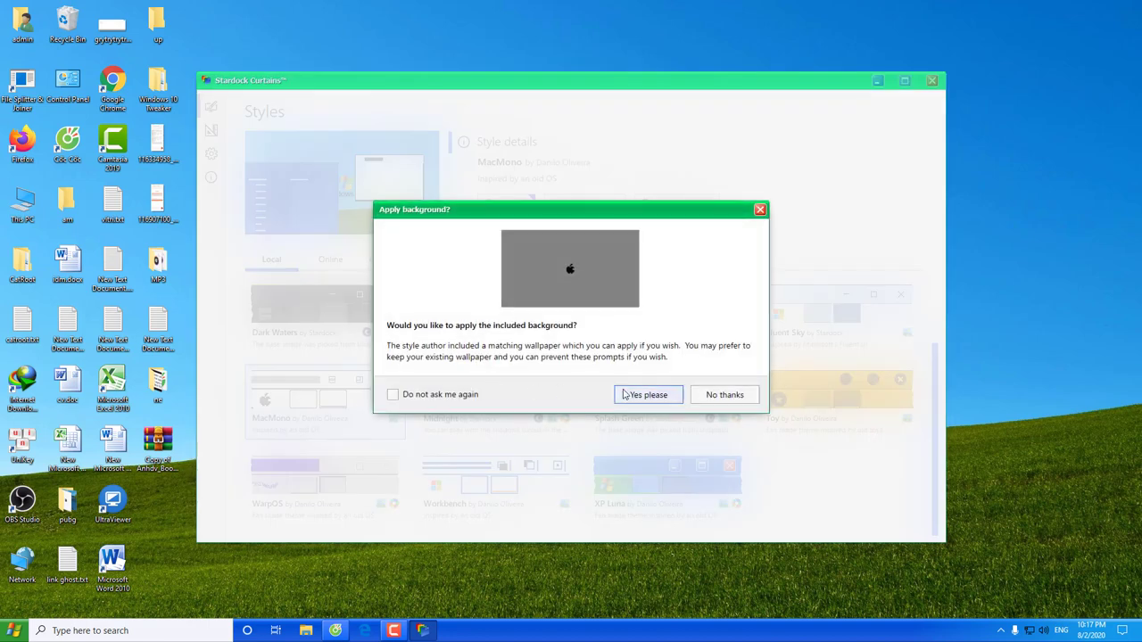
pyautogui.click(635, 396)
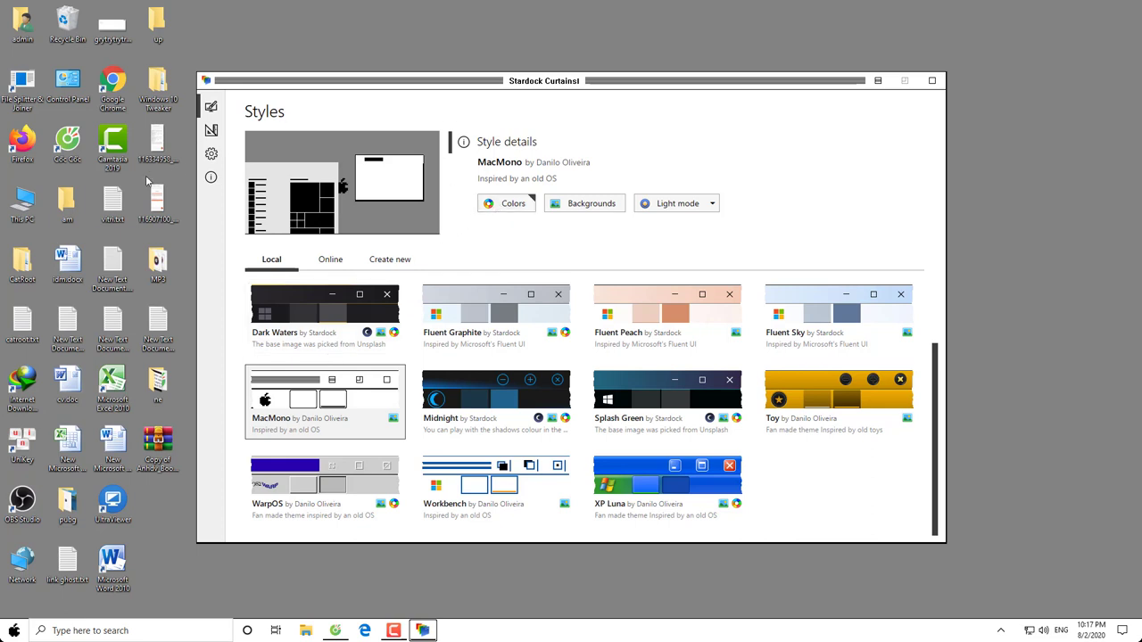
pyautogui.doubleClick(35, 204)
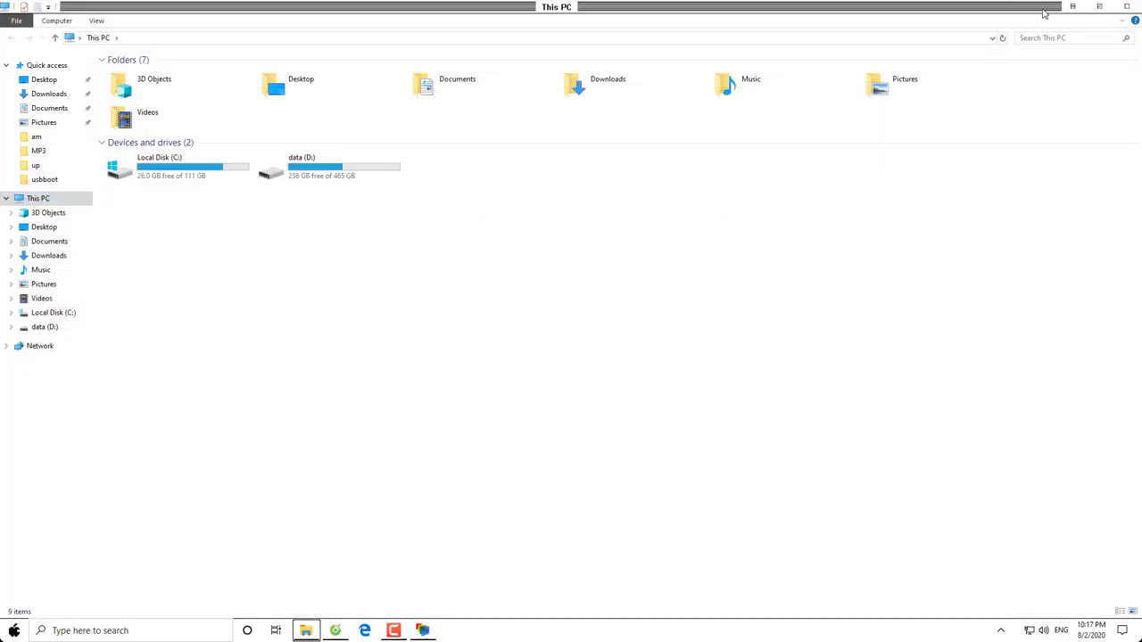
# Give MacMono a red-pink accent colour and view it on the Start menu
pyautogui.click(1128, 6)
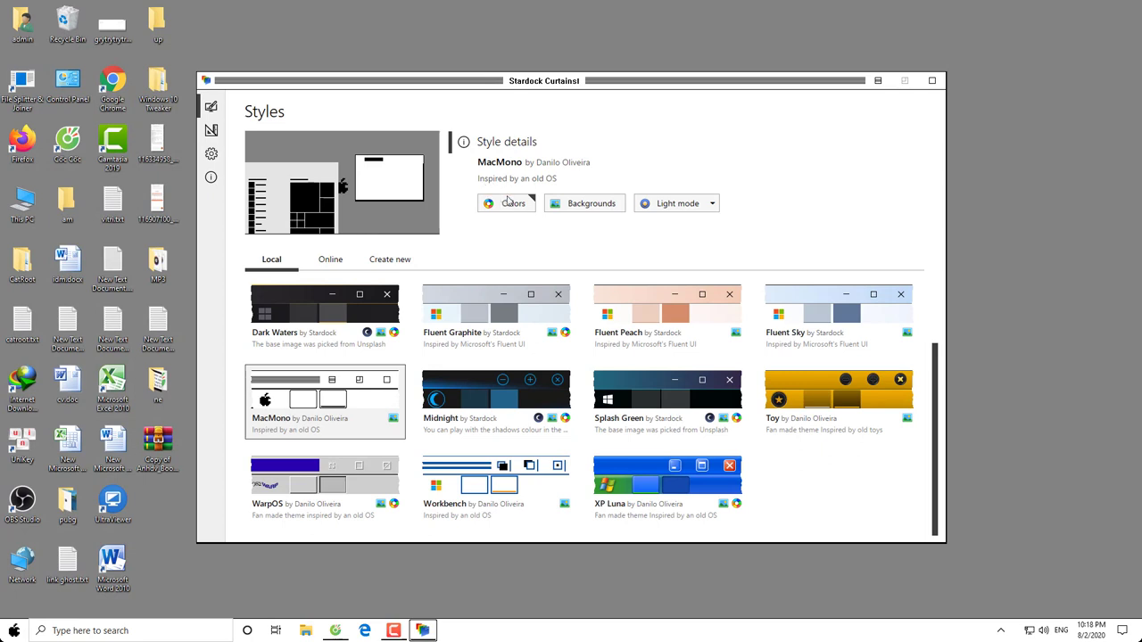
pyautogui.click(509, 202)
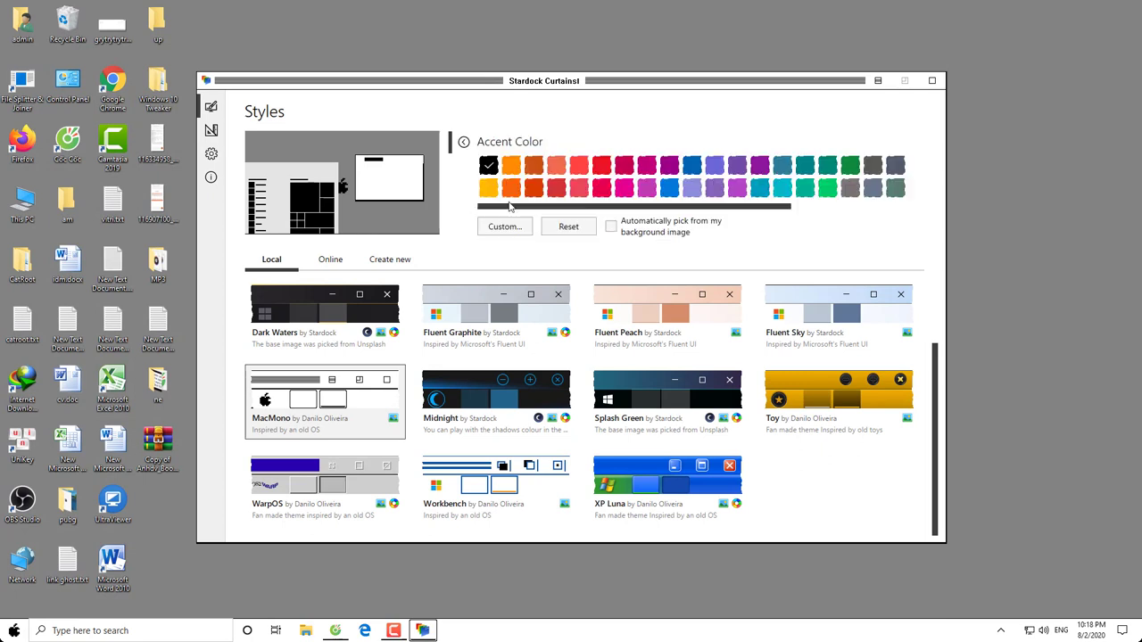
pyautogui.click(603, 189)
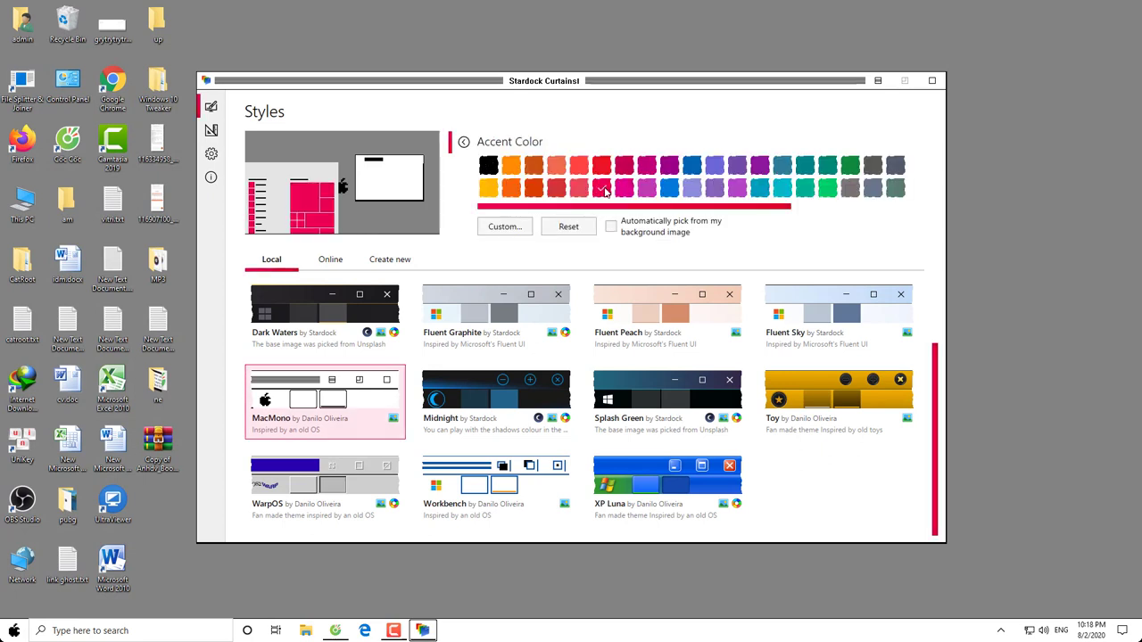
pyautogui.click(14, 631)
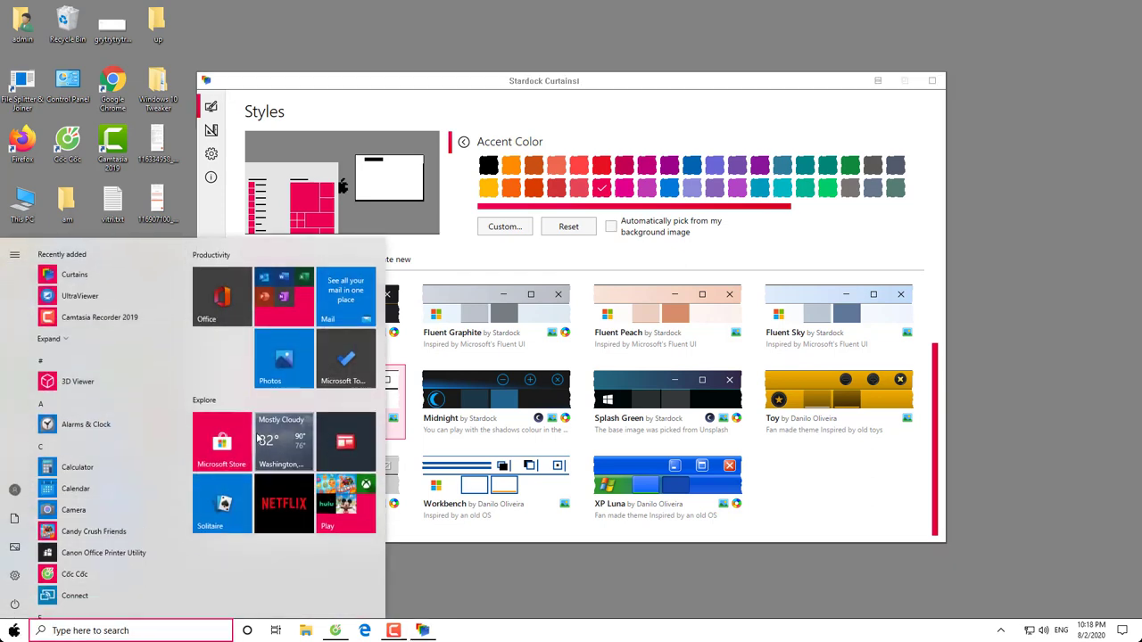
# Preview the red-pink accent in This PC and Control Panel, closing each
pyautogui.doubleClick(18, 204)
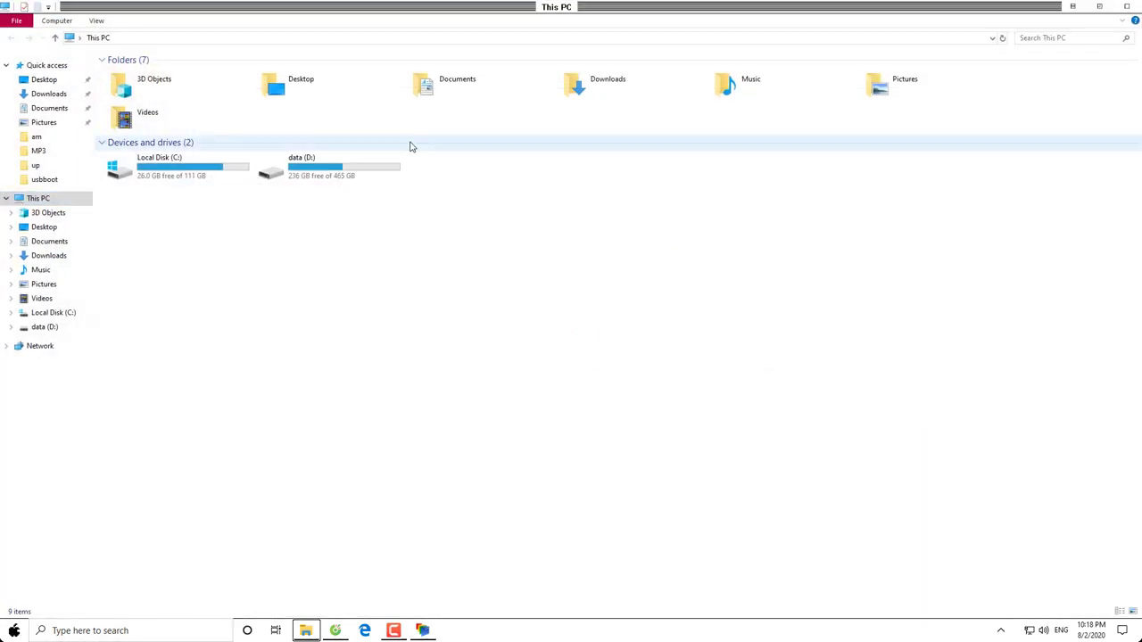
pyautogui.click(1127, 7)
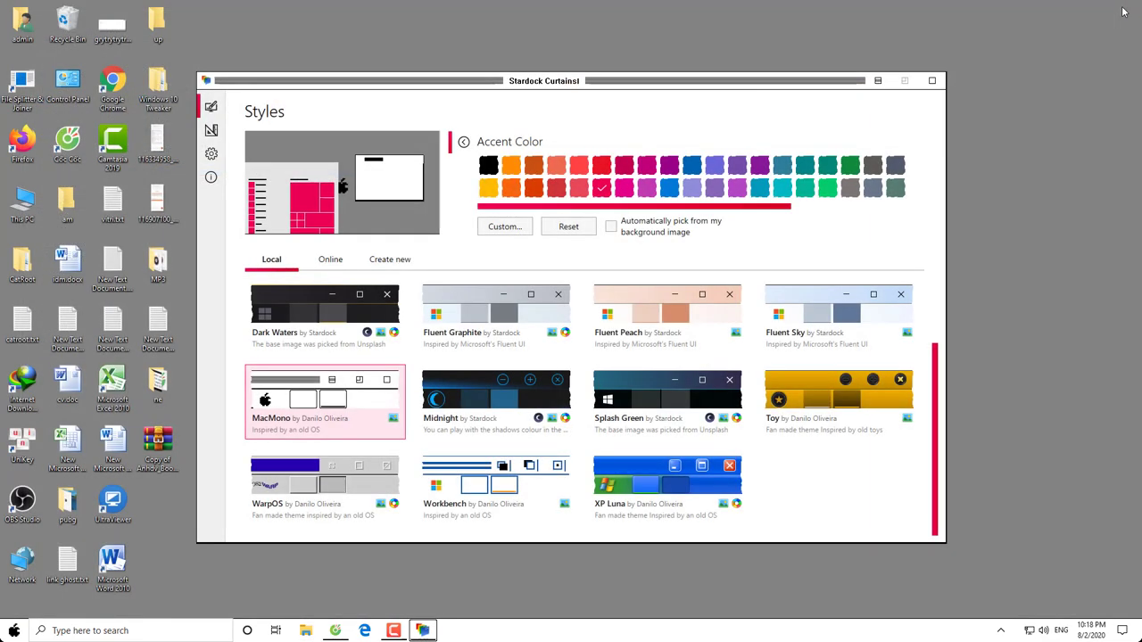
pyautogui.doubleClick(77, 98)
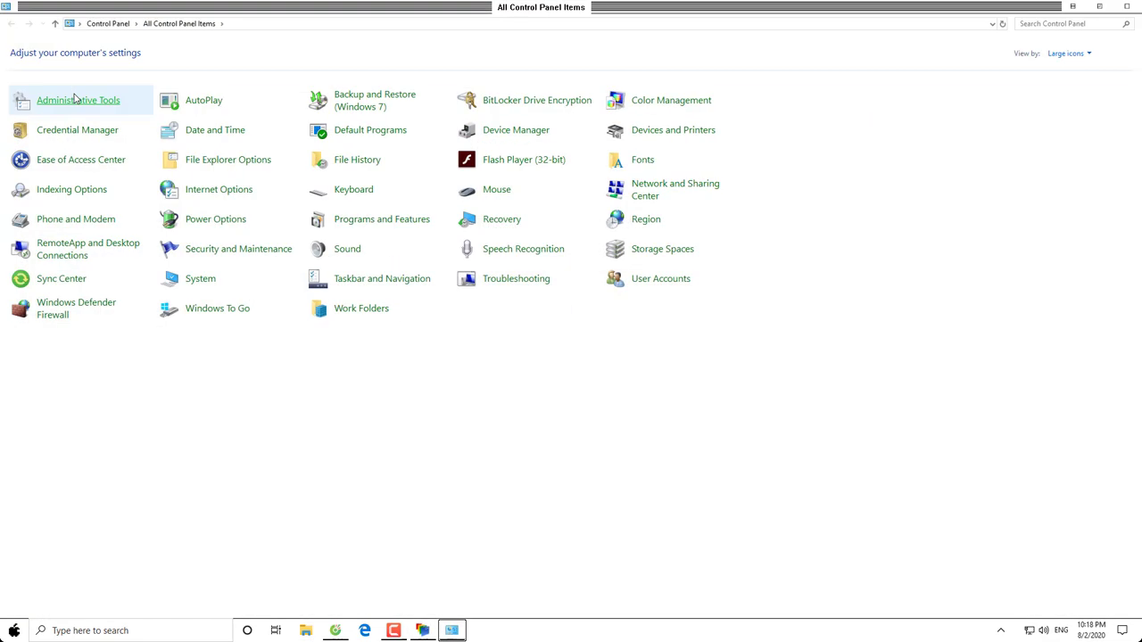
pyautogui.click(1127, 8)
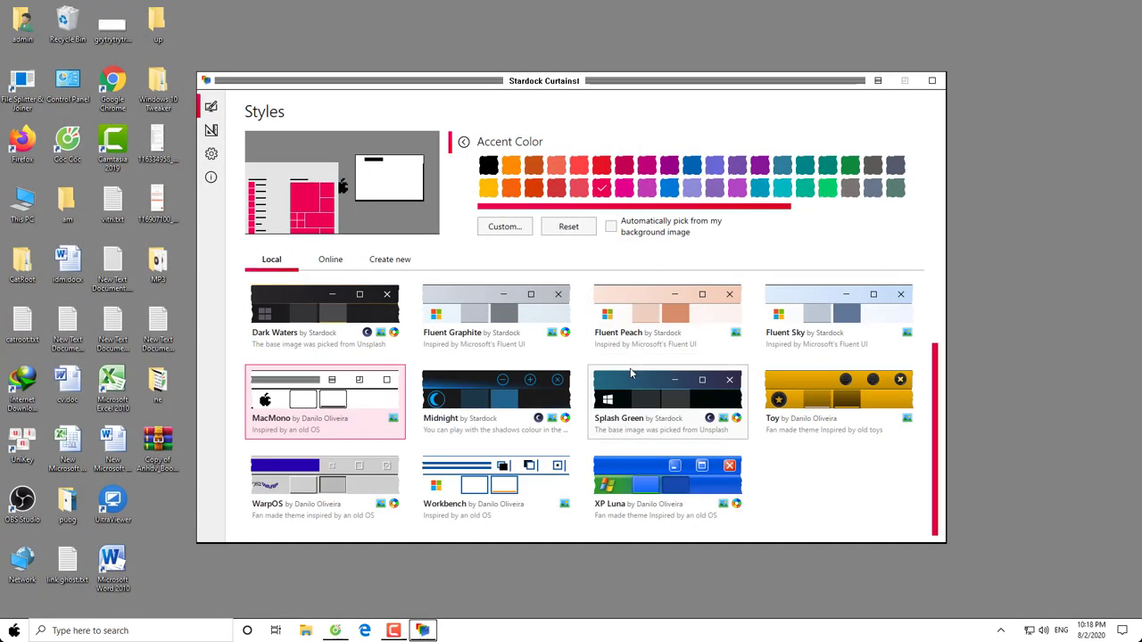
# Set a custom purple accent colour and view it on the Start menu
pyautogui.click(505, 226)
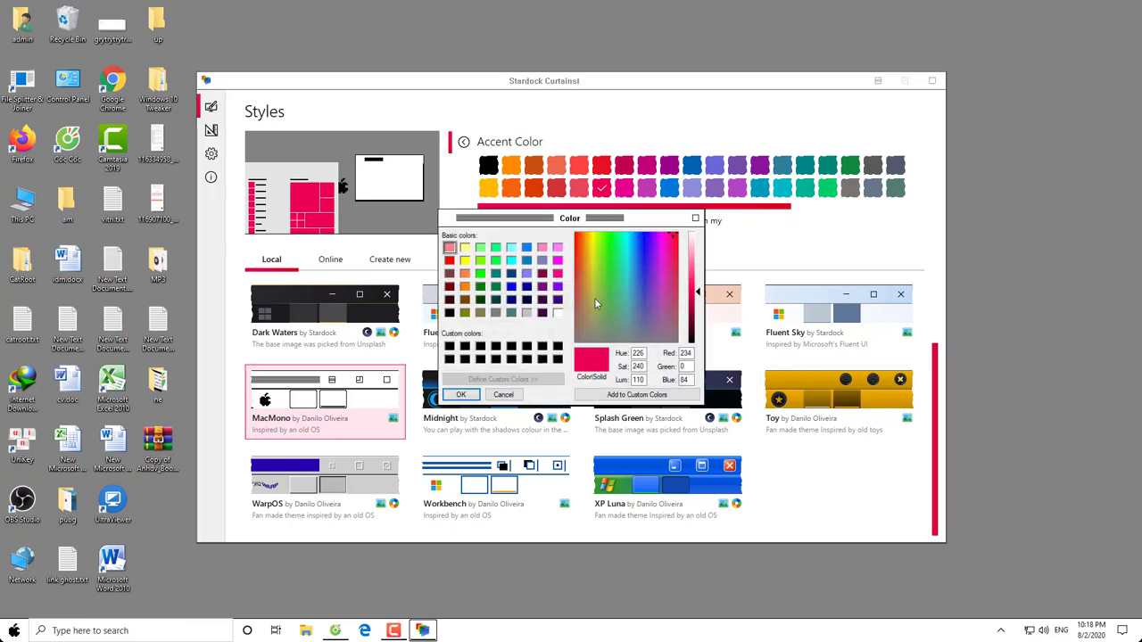
pyautogui.click(558, 286)
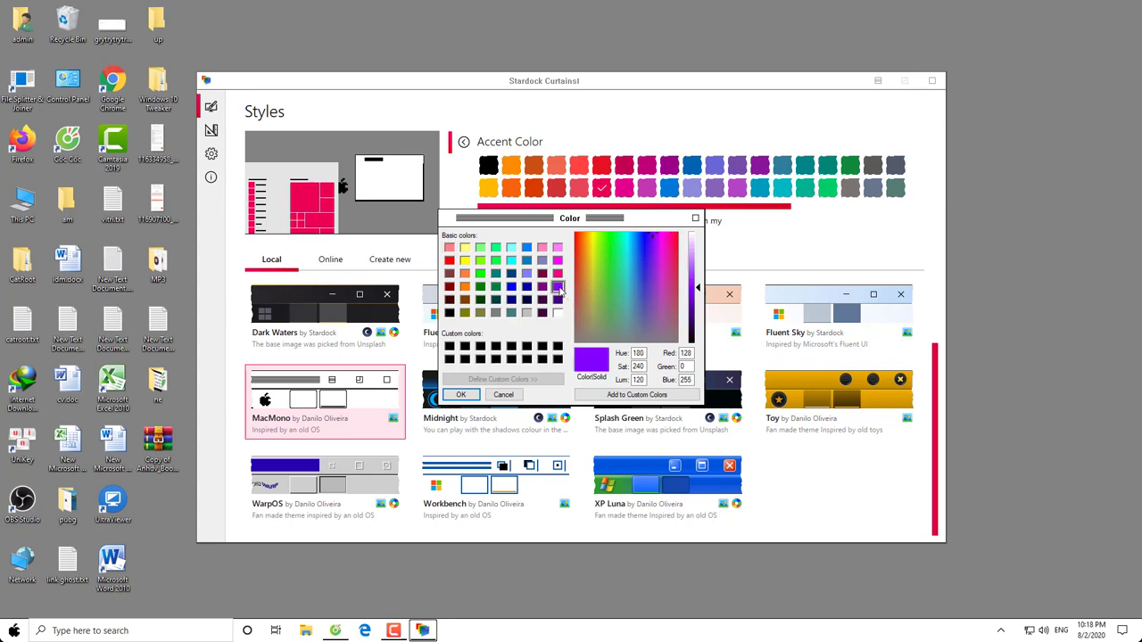
pyautogui.click(461, 395)
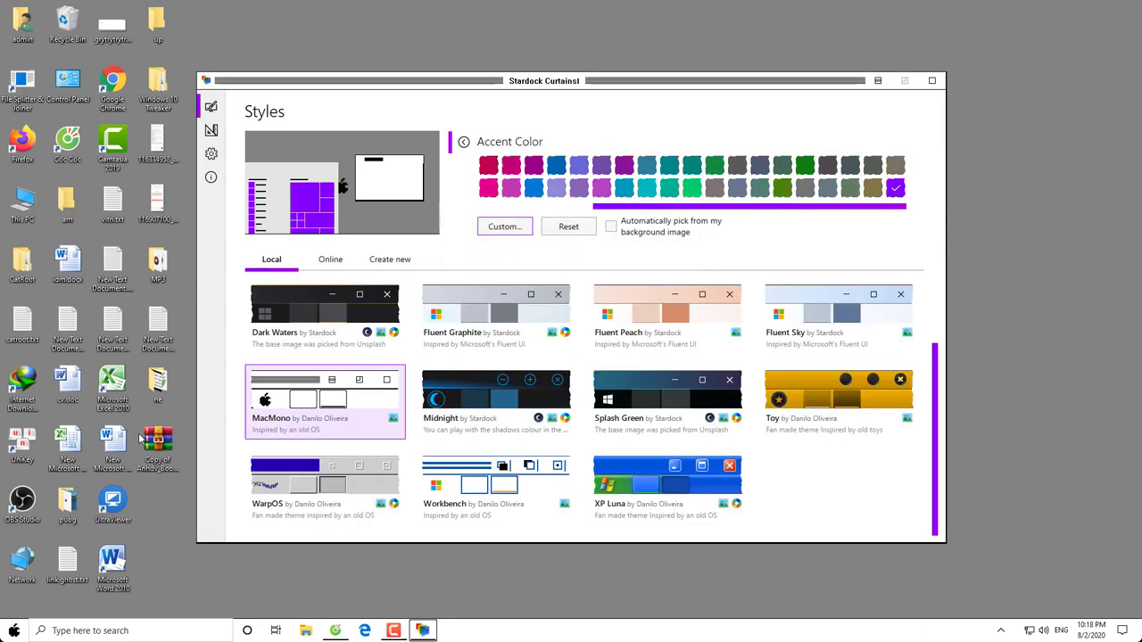
pyautogui.click(14, 629)
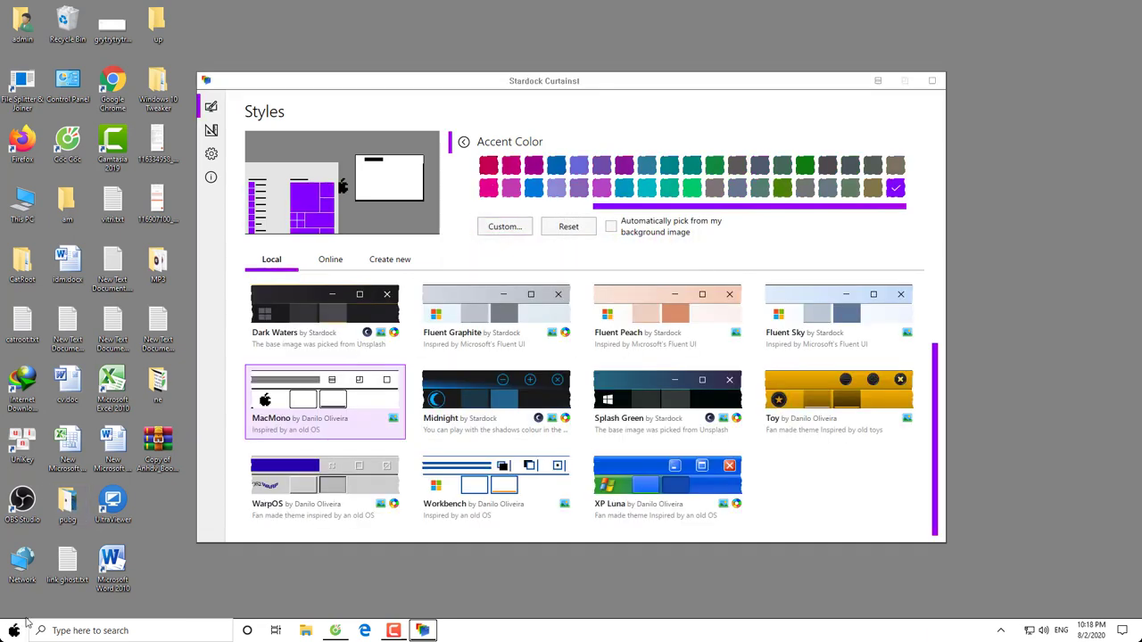
pyautogui.click(15, 630)
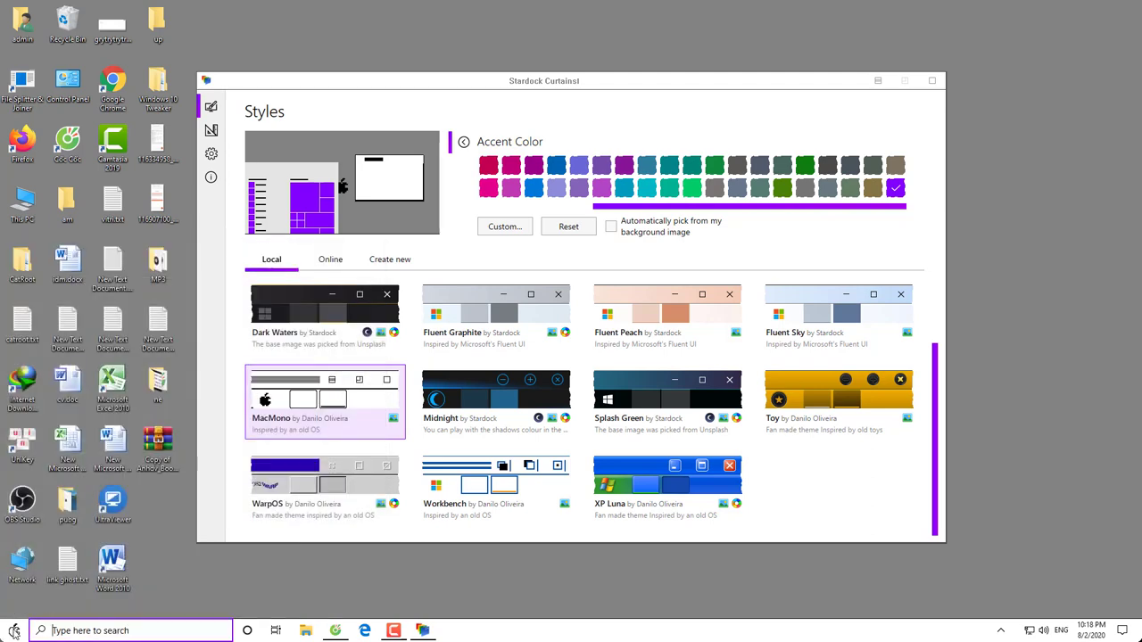
# Reset MacMono's accent to its default black and return to the style details
pyautogui.click(568, 249)
pyautogui.click(567, 228)
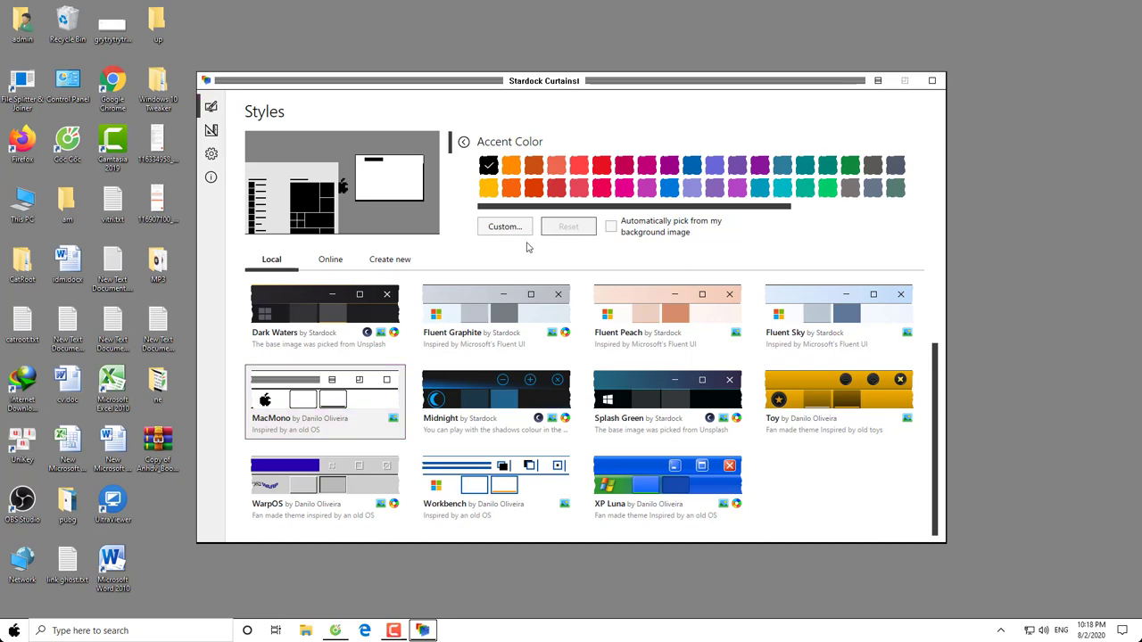
pyautogui.click(463, 142)
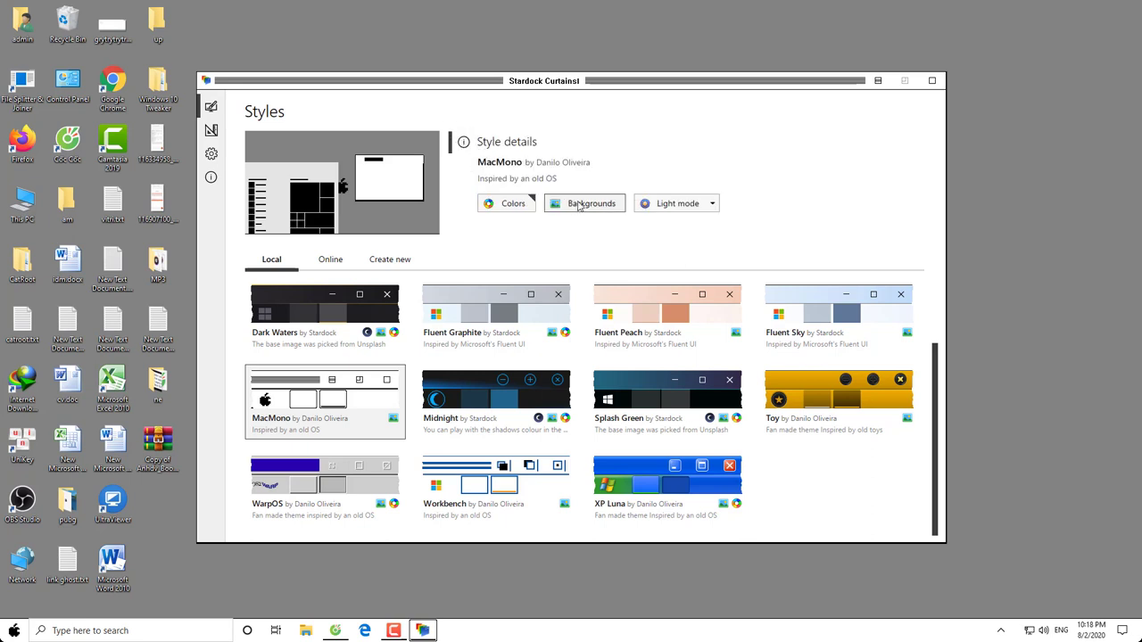
# Apply the Toy style with its matching light-blue wallpaper and show its background choices
pyautogui.click(813, 386)
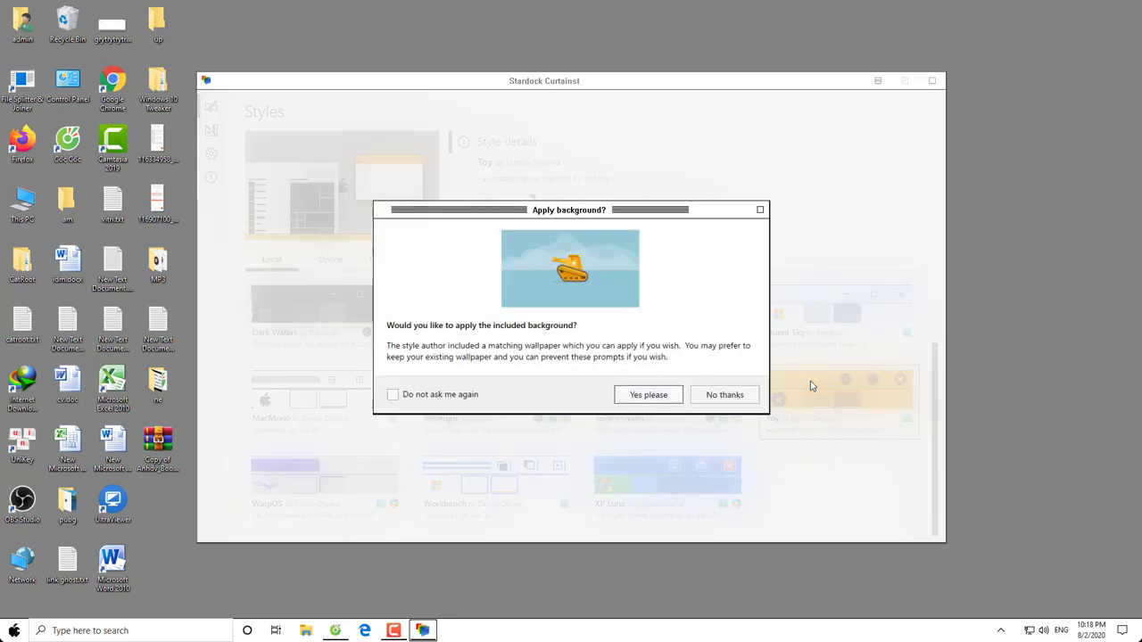
pyautogui.click(649, 395)
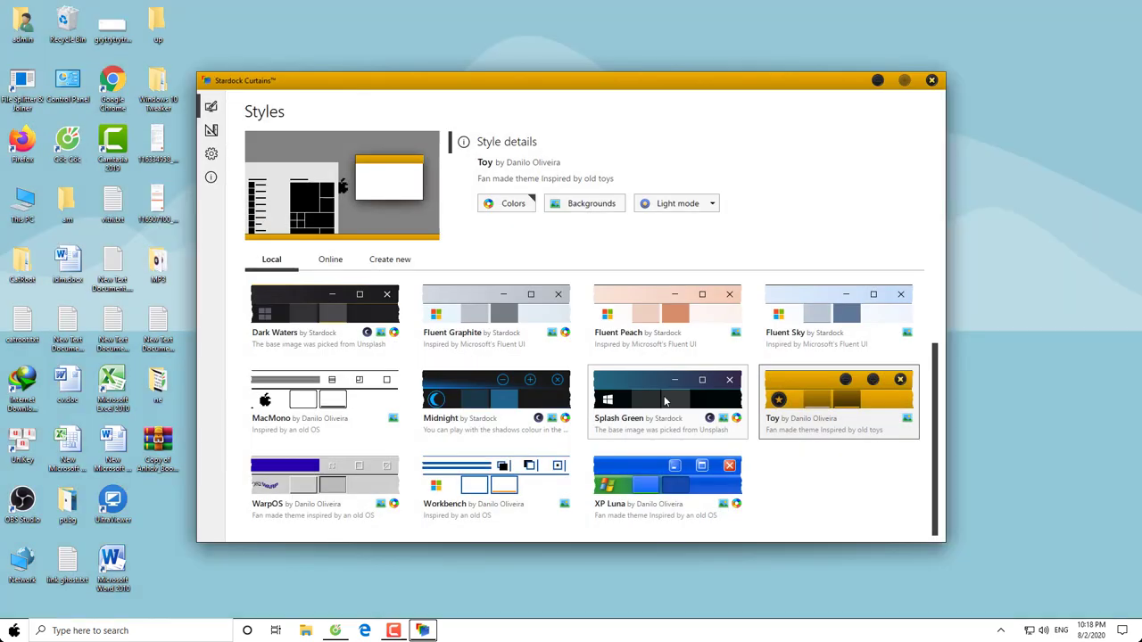
pyautogui.click(584, 204)
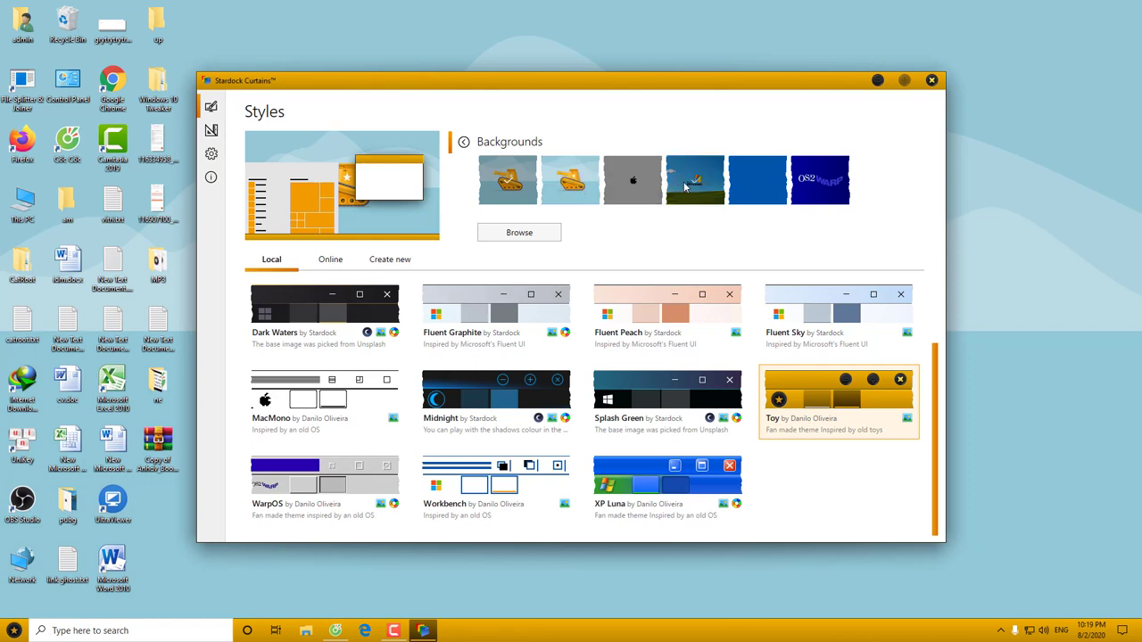
# Try the green hills, tank, plain grey and plain blue wallpapers, ending on OS2 Warp
pyautogui.click(687, 186)
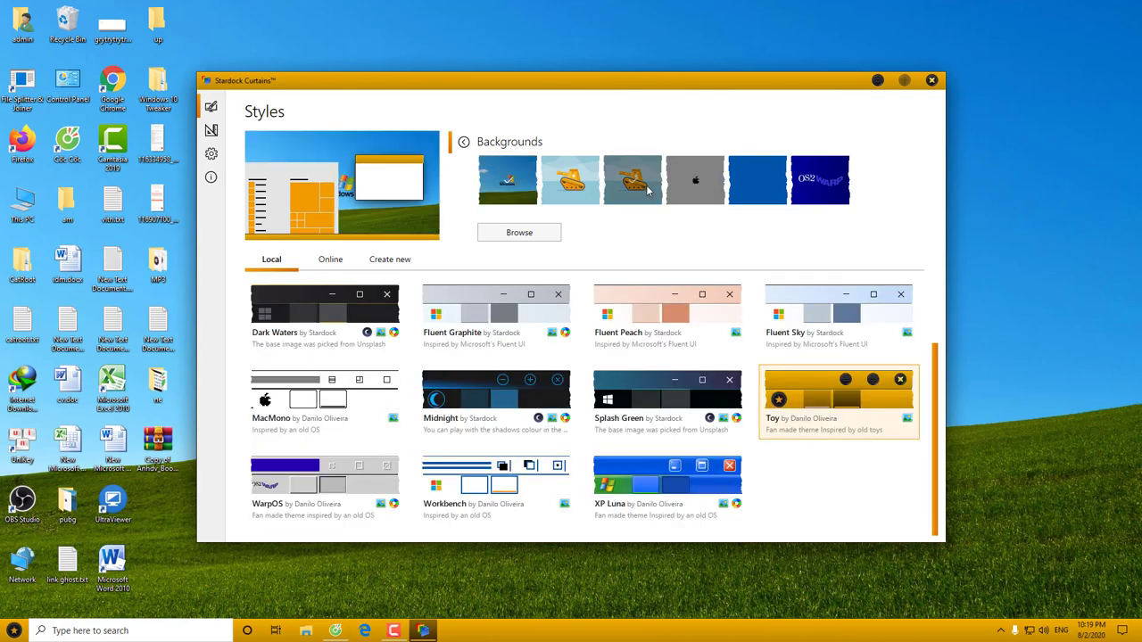
pyautogui.click(647, 190)
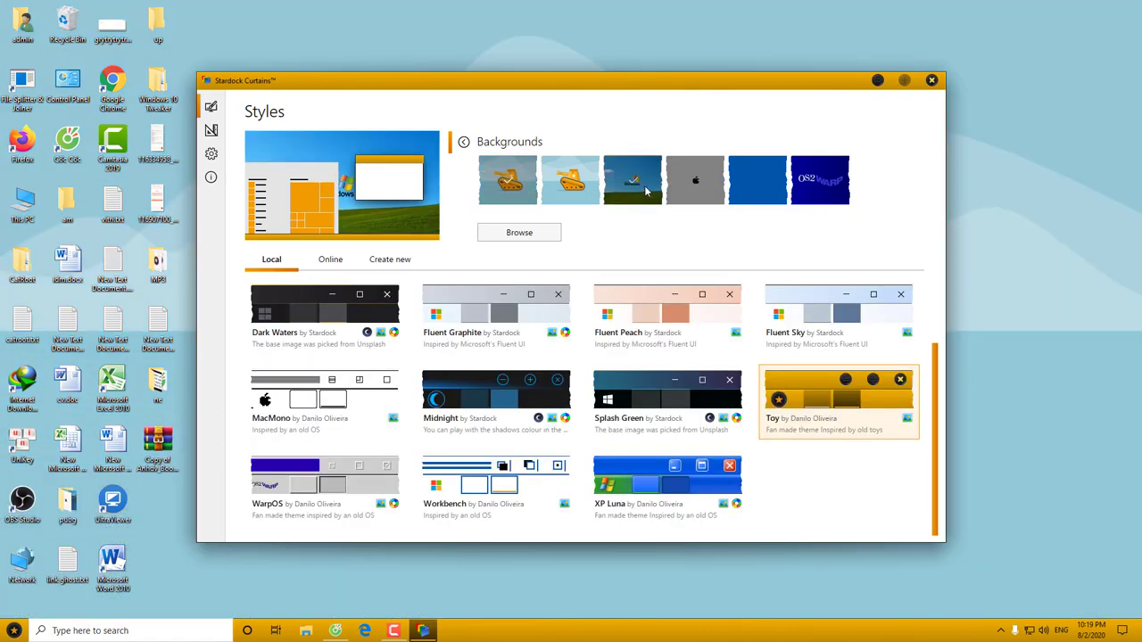
pyautogui.click(704, 190)
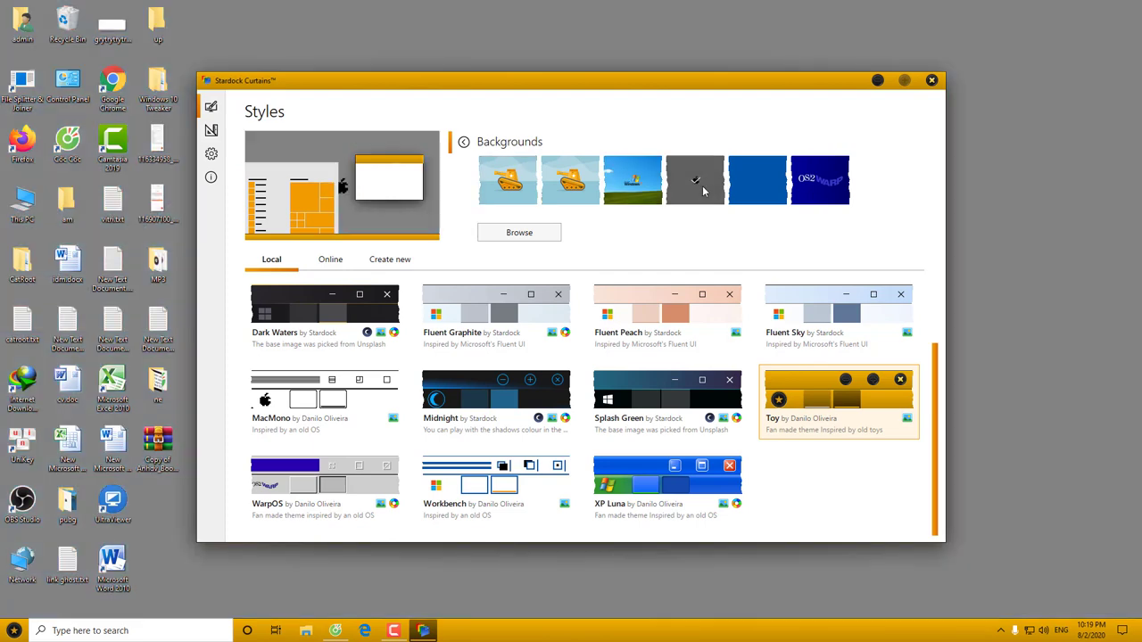
pyautogui.click(749, 197)
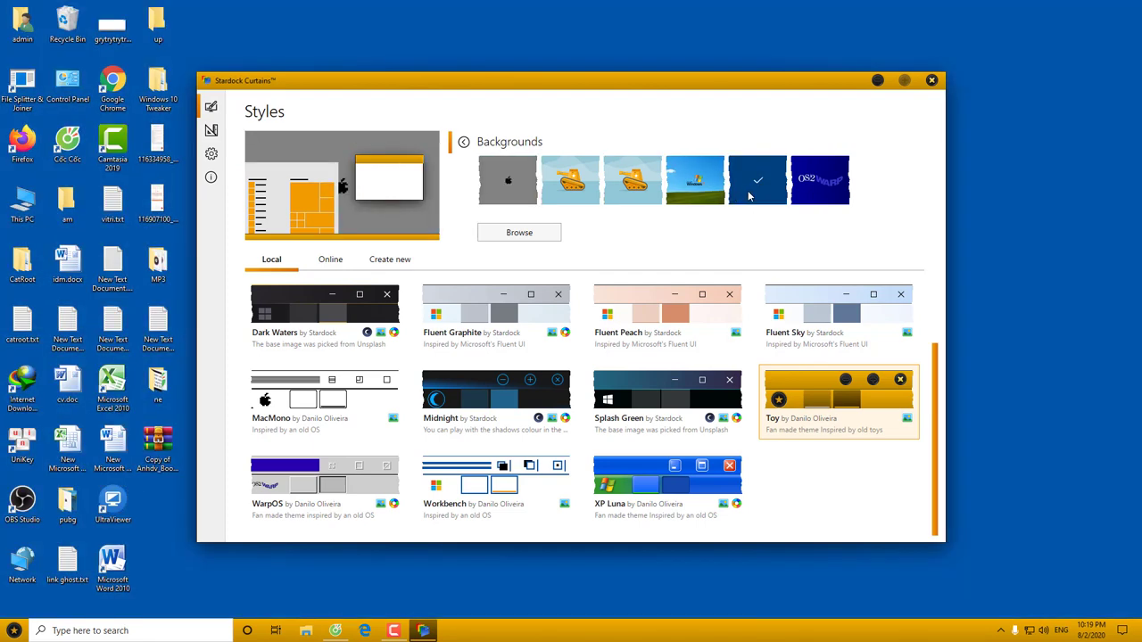
pyautogui.click(814, 196)
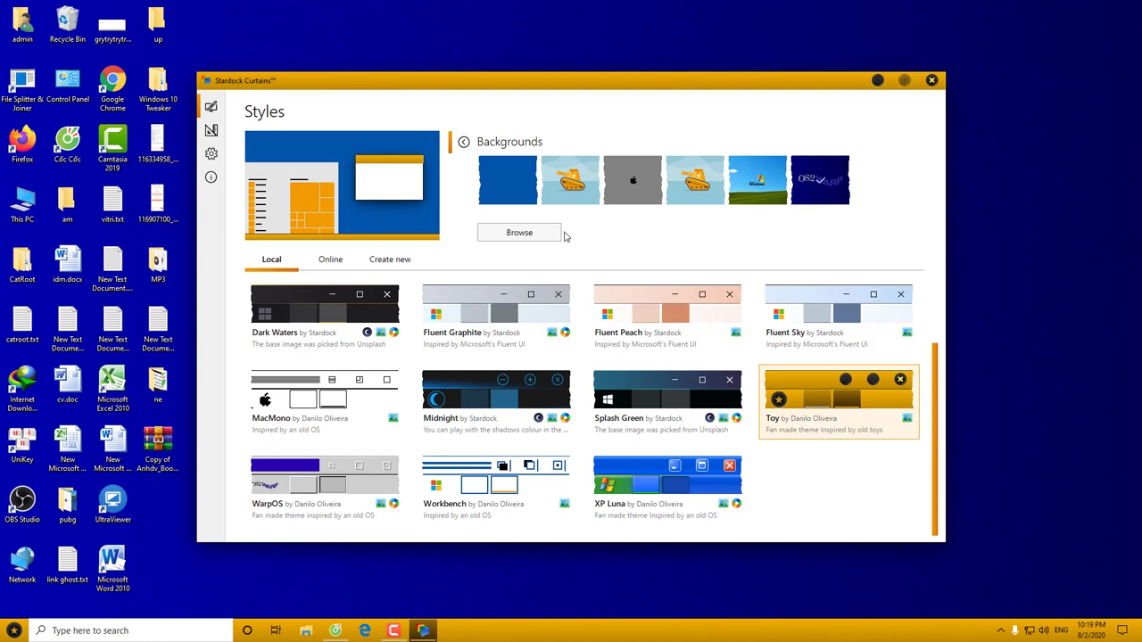
# Cancel browsing for a custom wallpaper file and return to Toy's style details
pyautogui.click(531, 233)
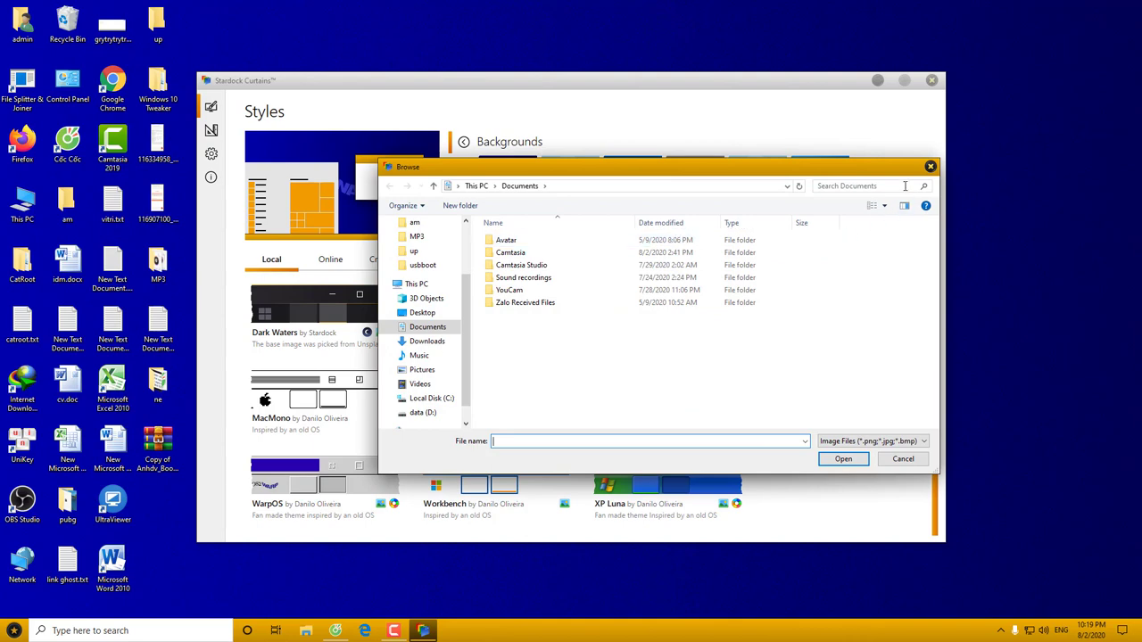
pyautogui.click(929, 168)
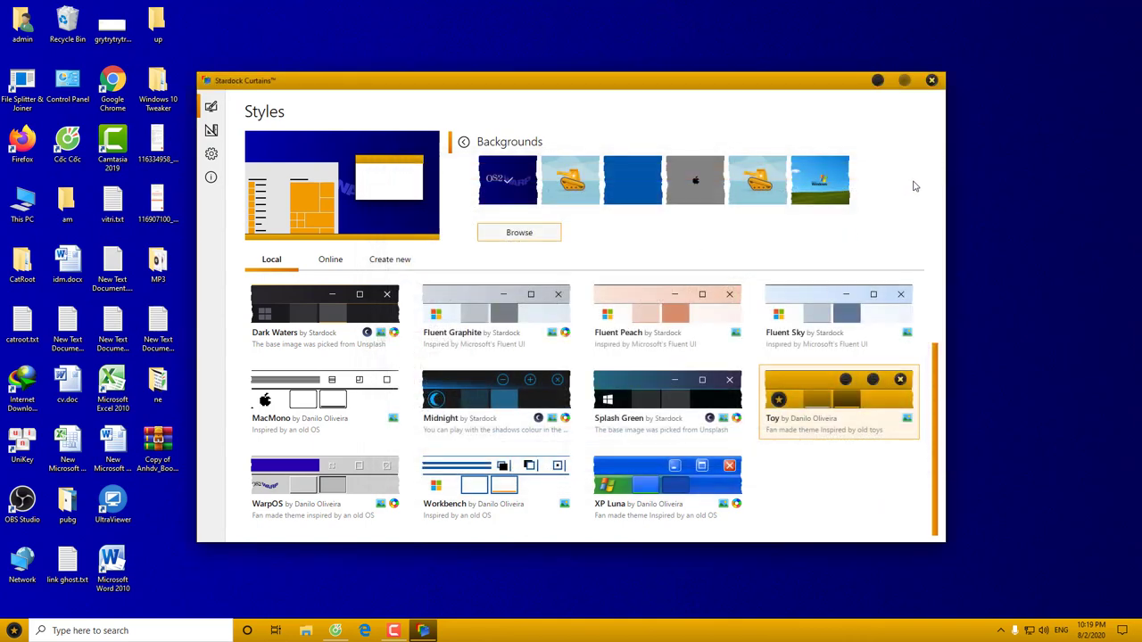
pyautogui.click(463, 143)
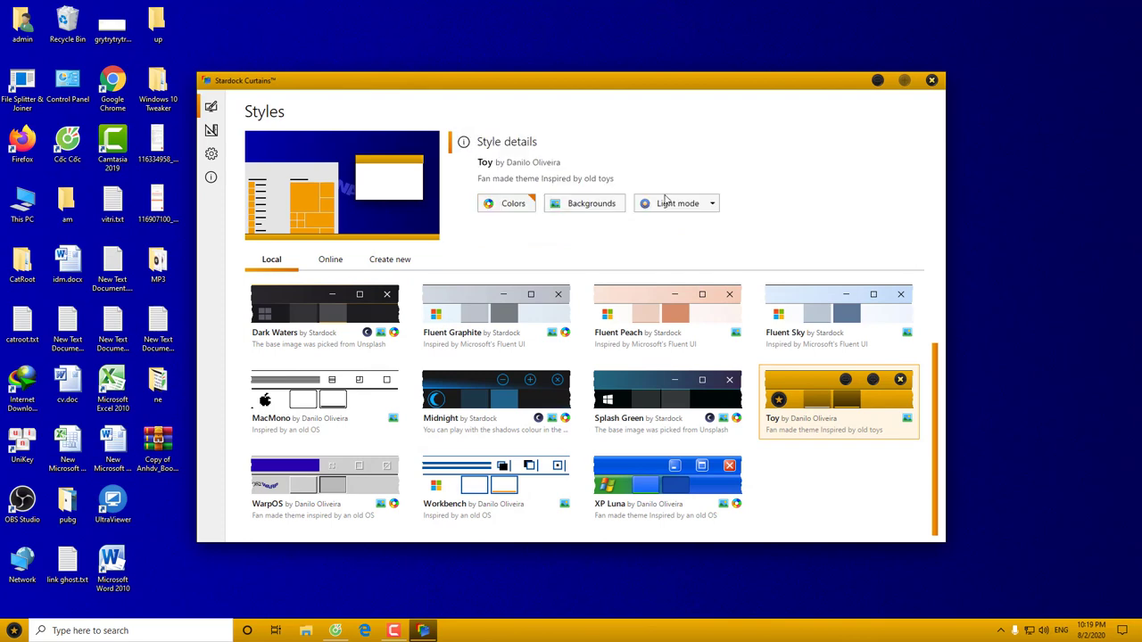
# Switch Toy to Dark mode and open This PC to view it
pyautogui.click(709, 204)
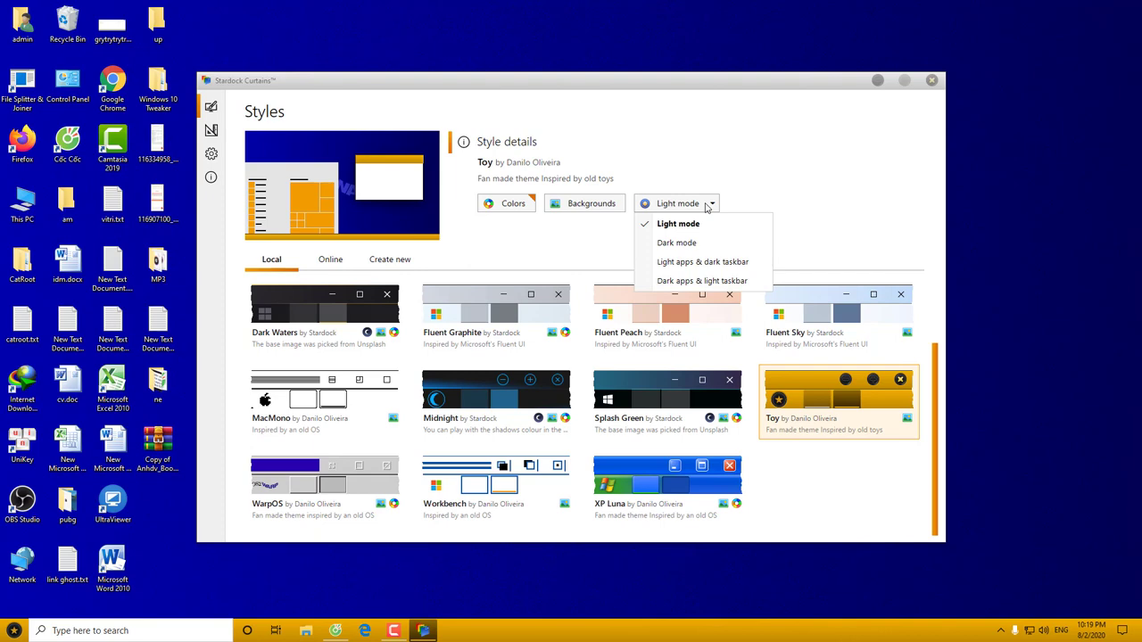
pyautogui.click(678, 244)
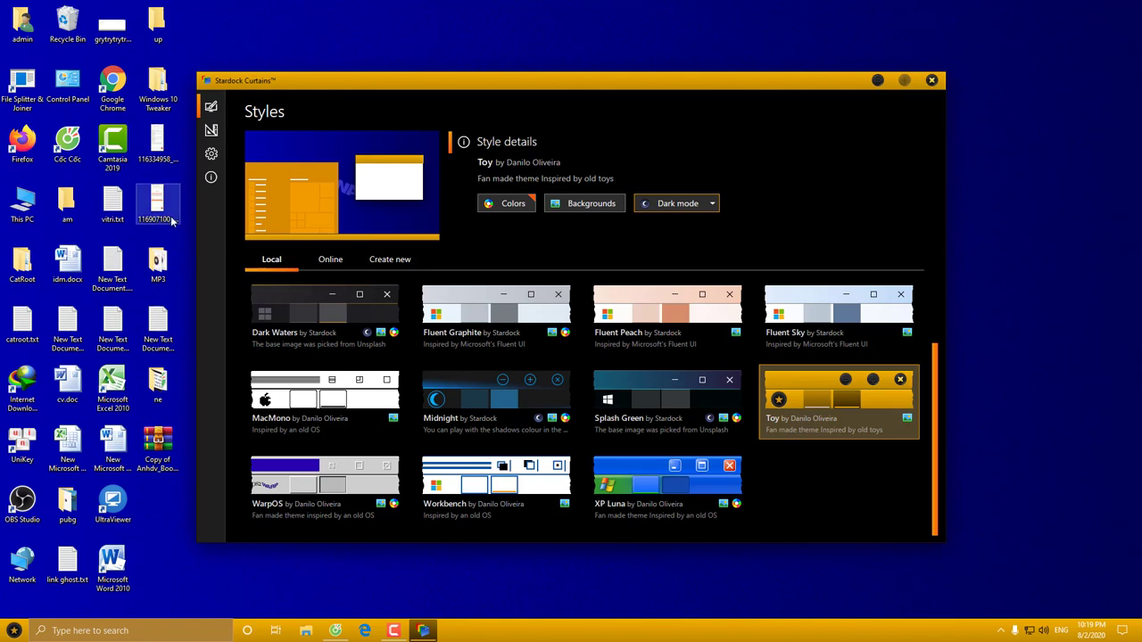
pyautogui.doubleClick(21, 210)
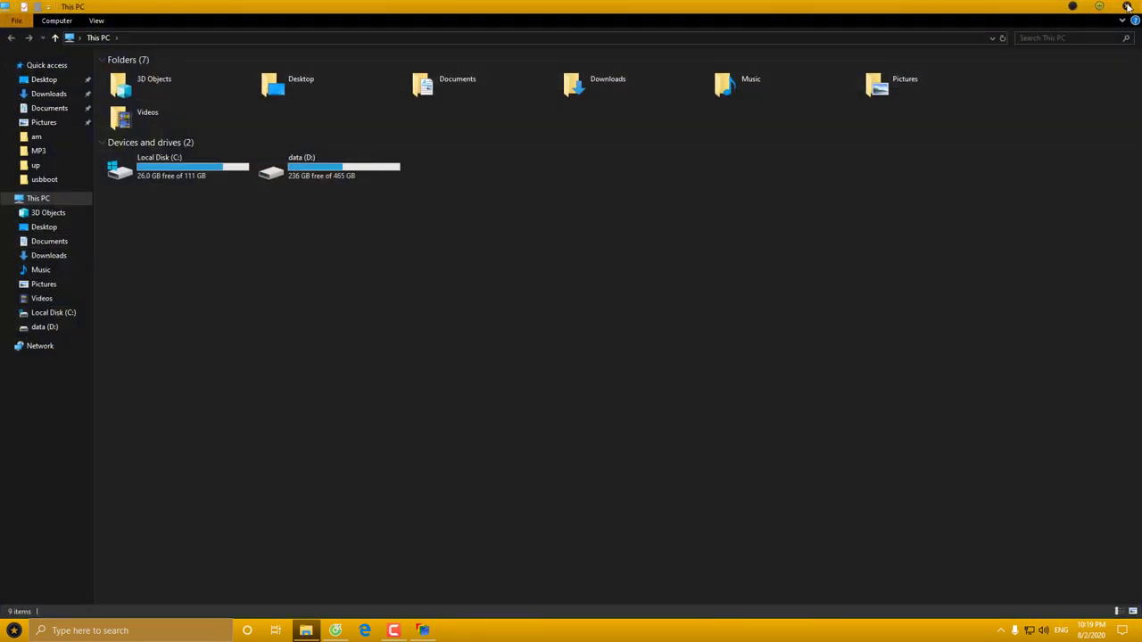
# Close This PC and select the MacMono style to see its details
pyautogui.click(1126, 6)
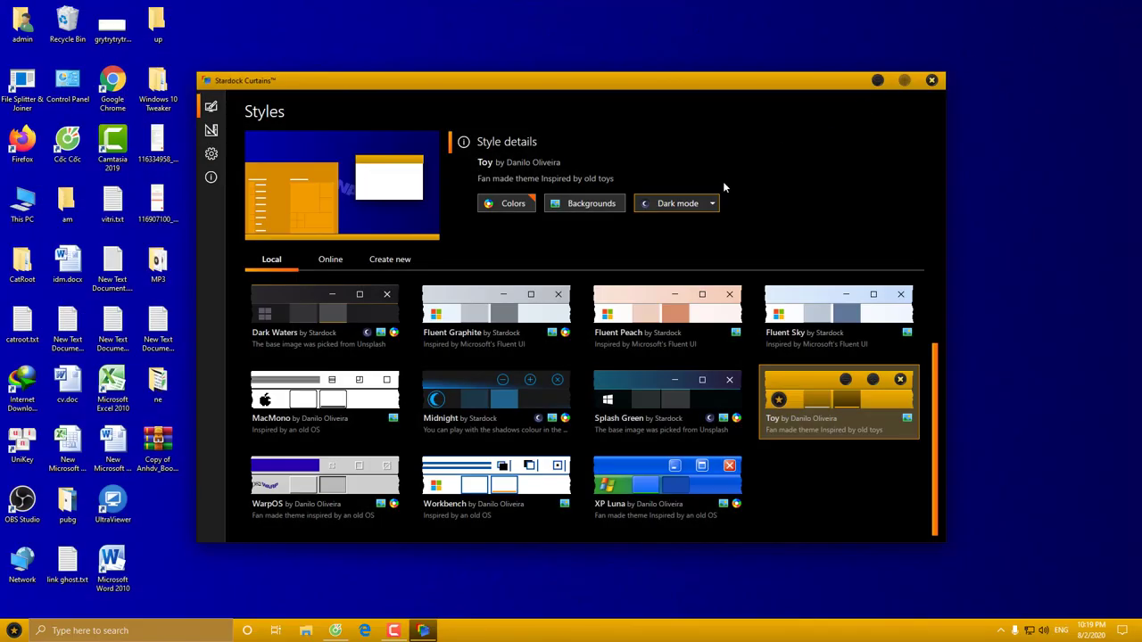
pyautogui.click(713, 205)
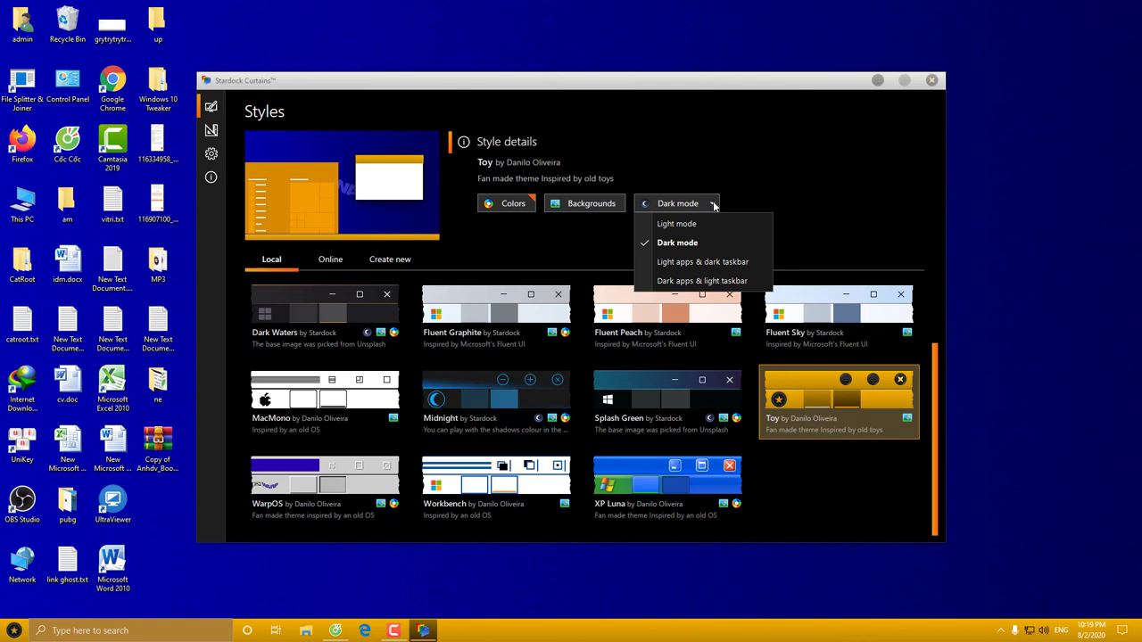
pyautogui.click(311, 401)
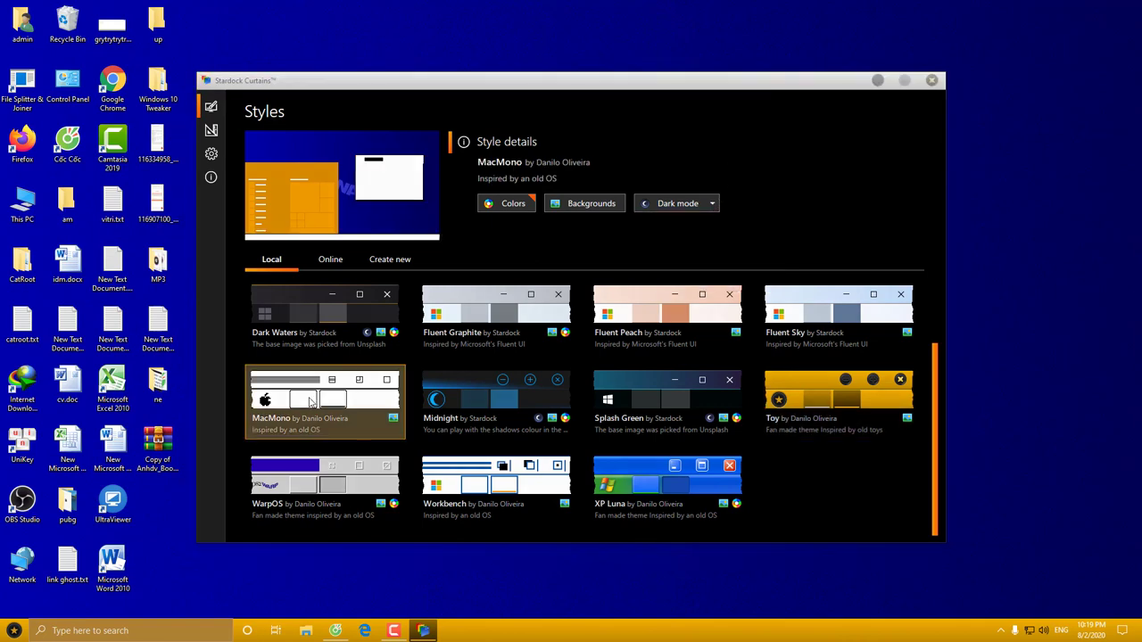
# Apply MacMono with its grey apple wallpaper and check the Start menu
pyautogui.click(633, 392)
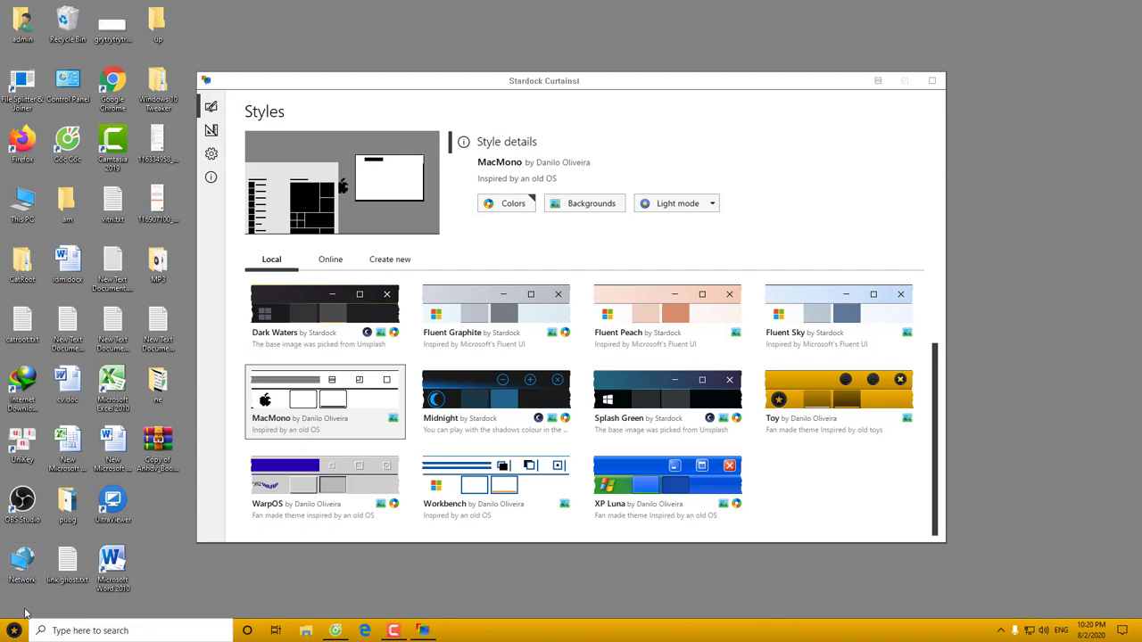
pyautogui.press('super')
pyautogui.click(432, 577)
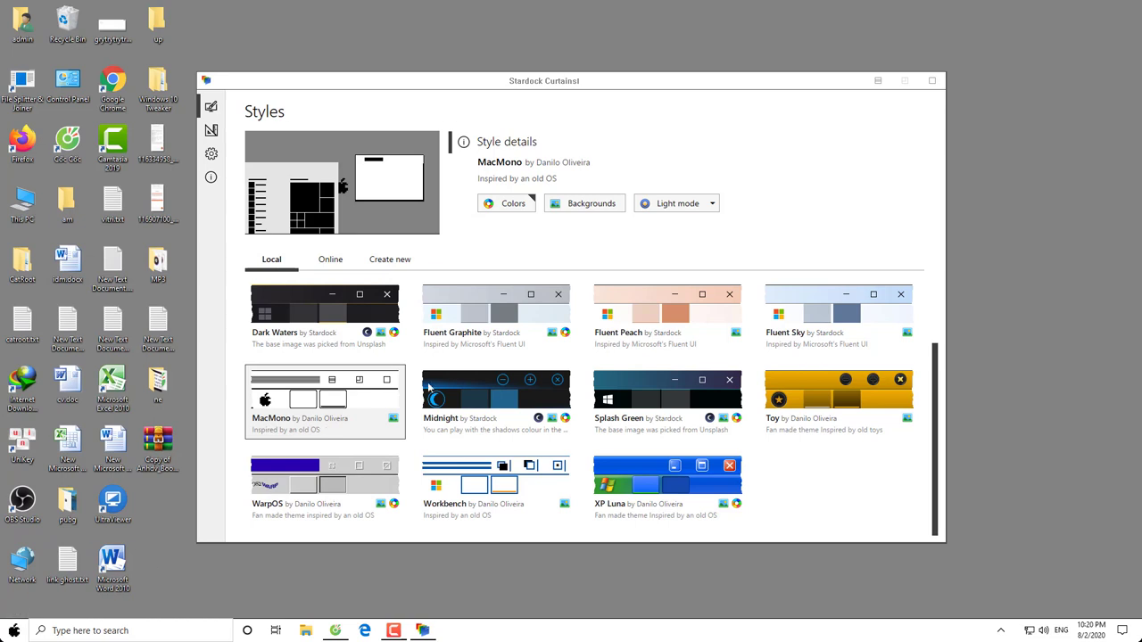
# Set the mode to Light apps & dark taskbar, then minimize Curtains
pyautogui.click(713, 205)
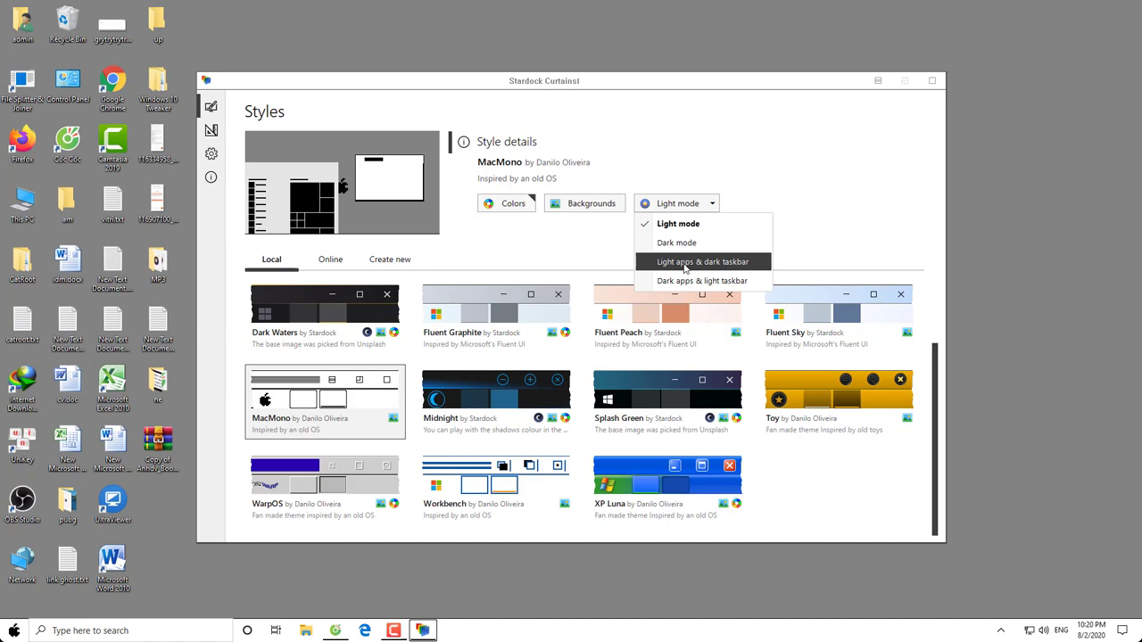
pyautogui.click(685, 264)
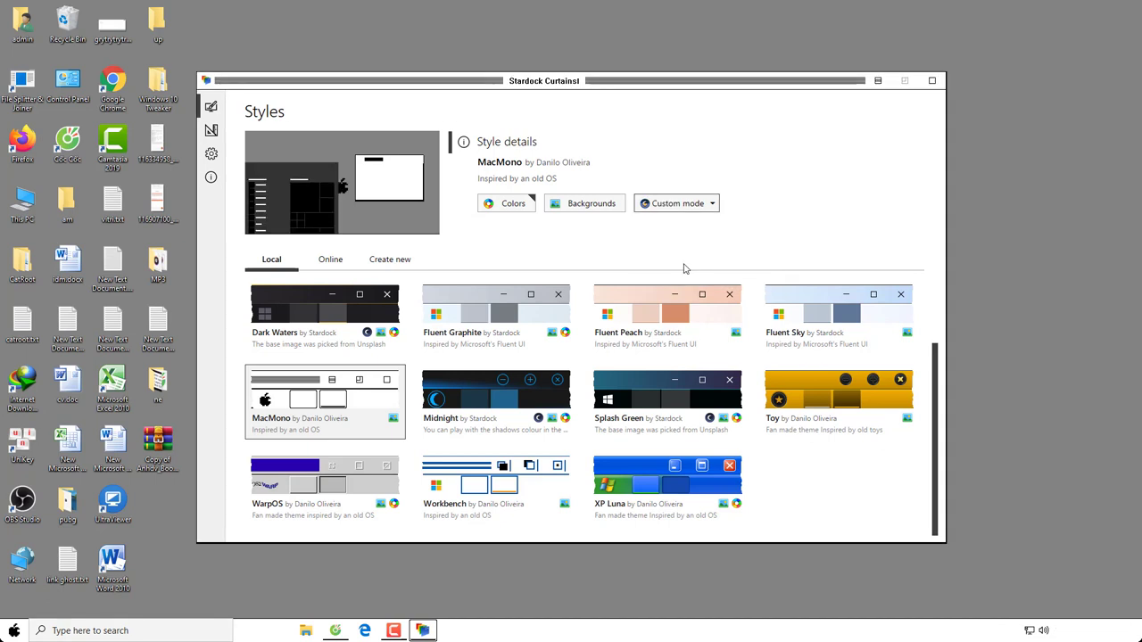
pyautogui.click(882, 83)
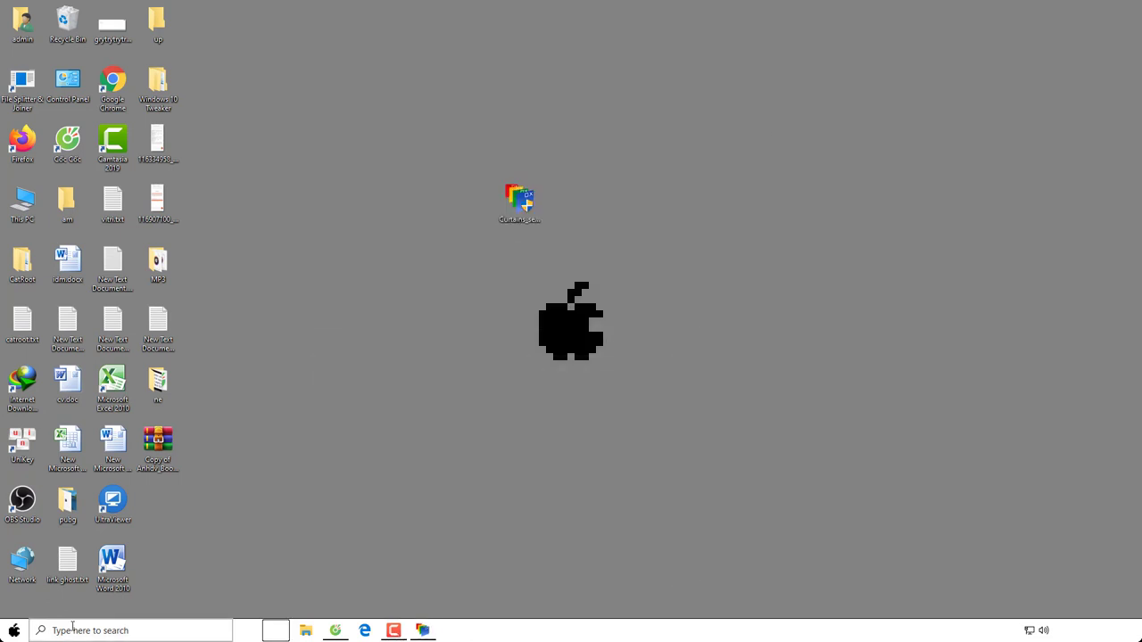
# Check the Start menu in the light-apps look and restore the Curtains window
pyautogui.click(14, 631)
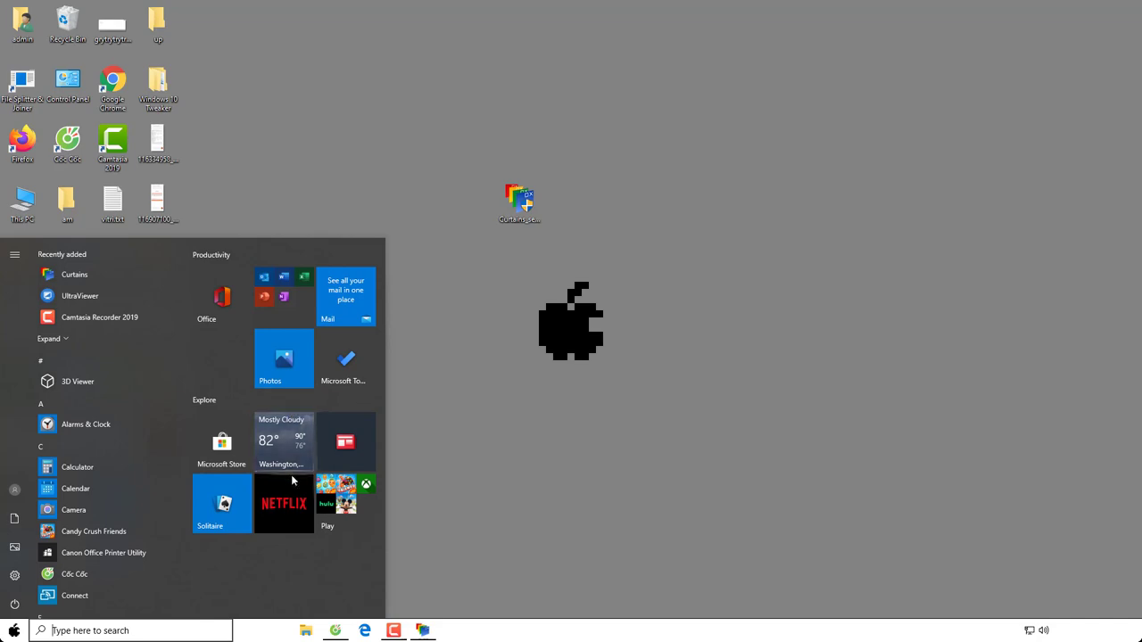
pyautogui.click(476, 458)
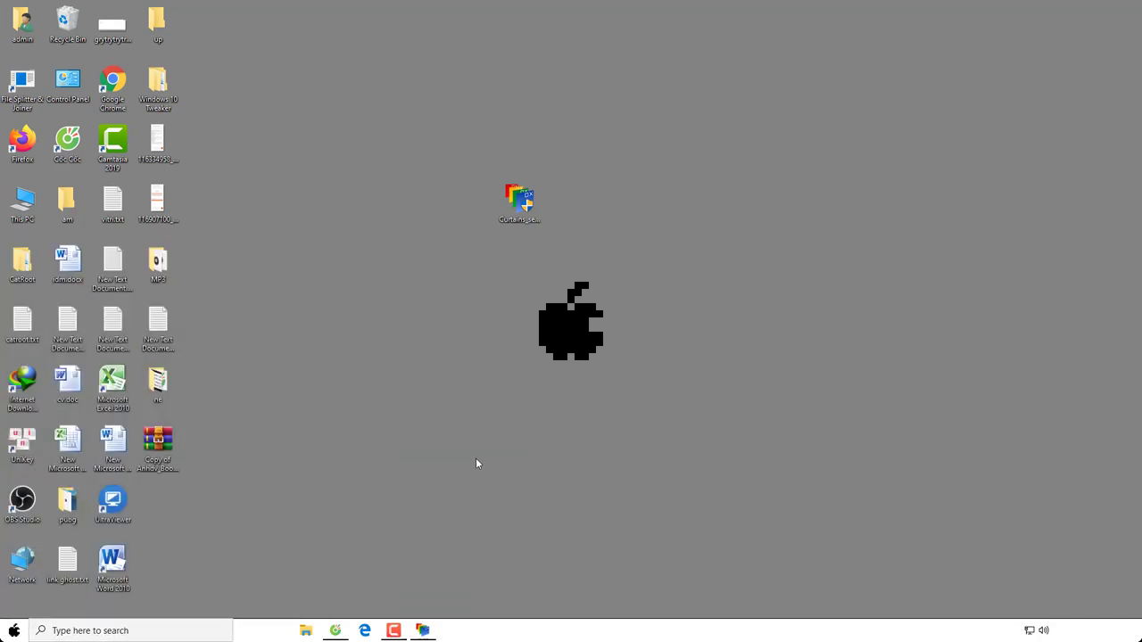
pyautogui.click(422, 631)
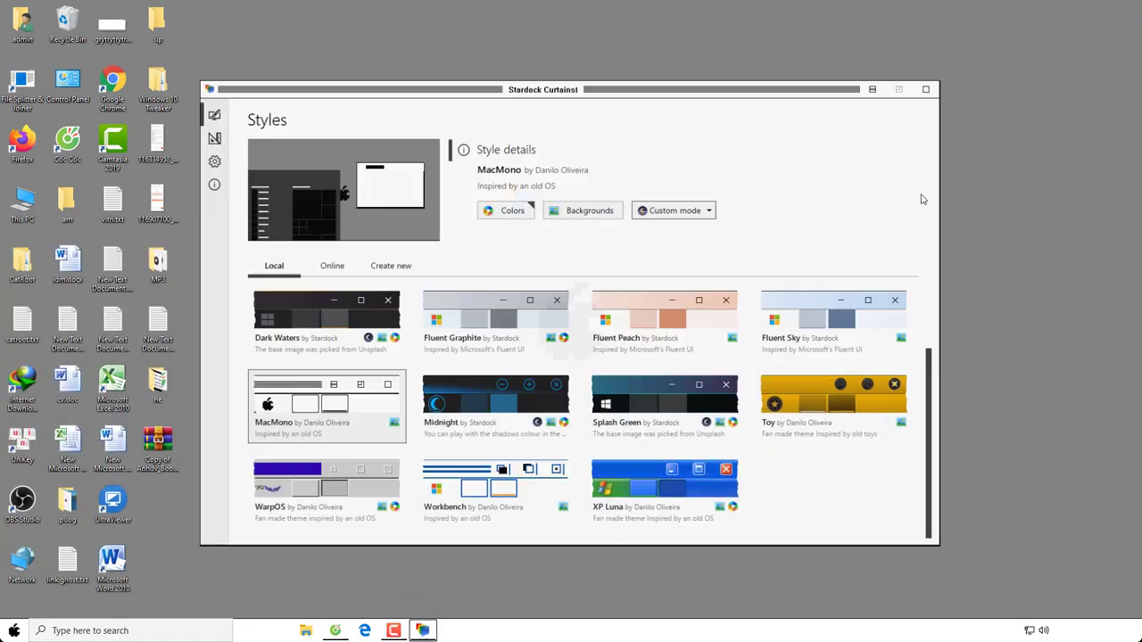
# Set the mode to Dark apps & light taskbar, preview Start, and show MacMono's bundled wallpapers
pyautogui.click(712, 205)
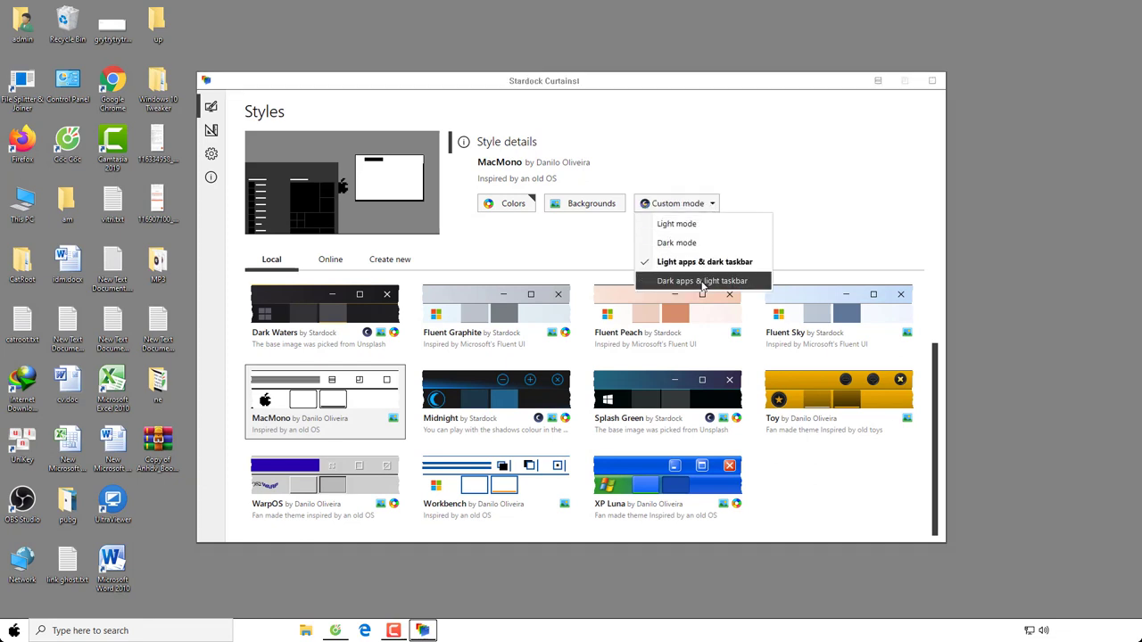
pyautogui.click(702, 282)
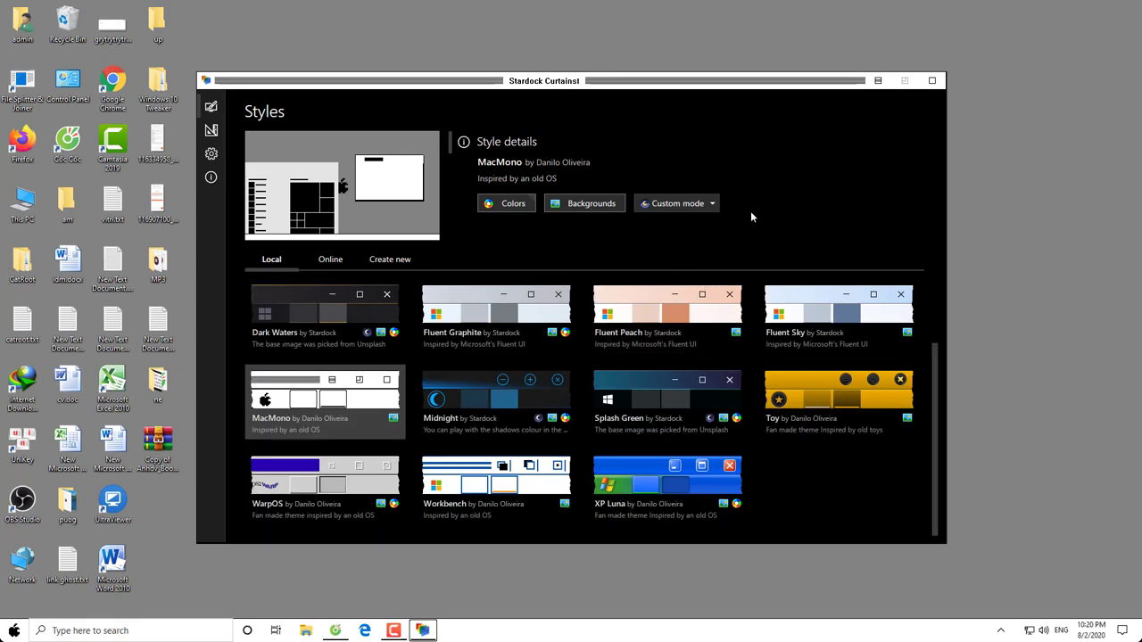
pyautogui.click(13, 633)
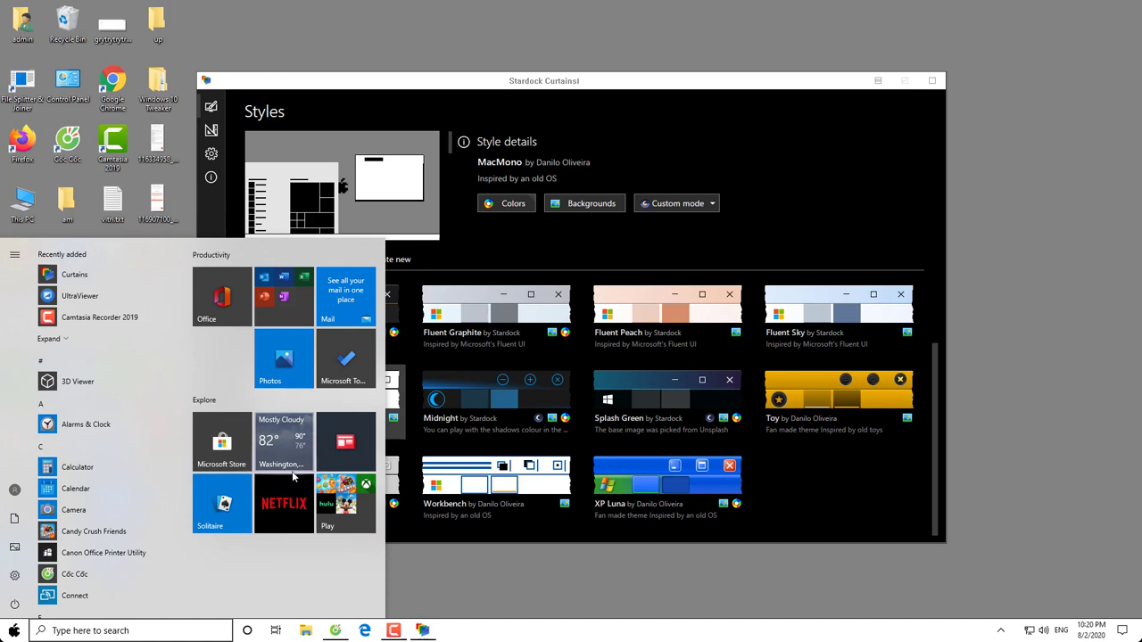
pyautogui.click(490, 575)
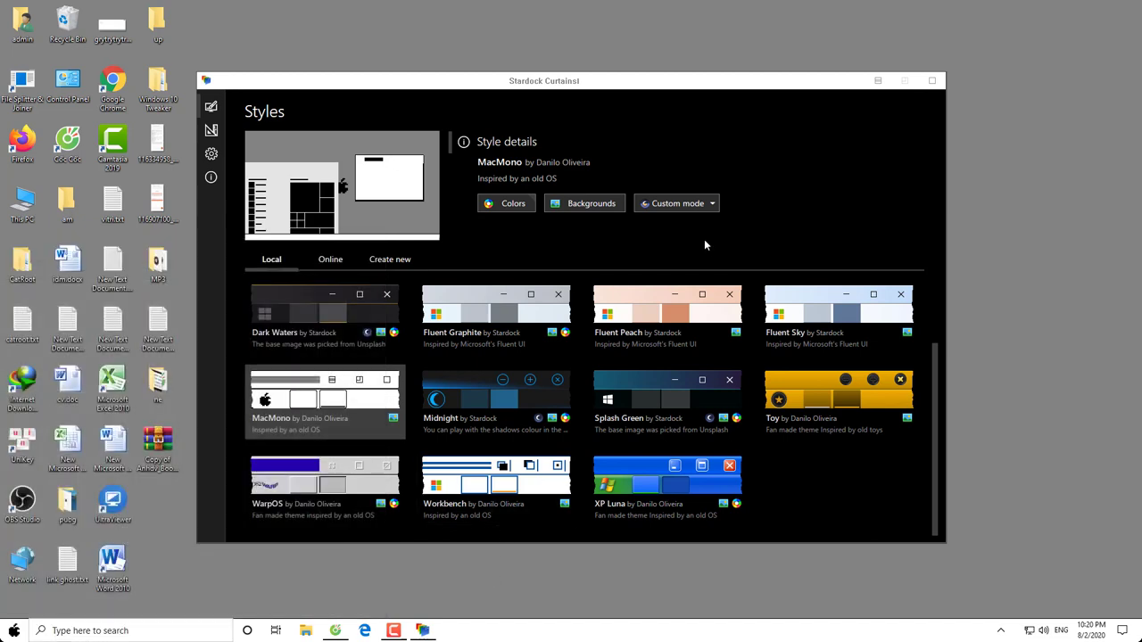
pyautogui.click(591, 203)
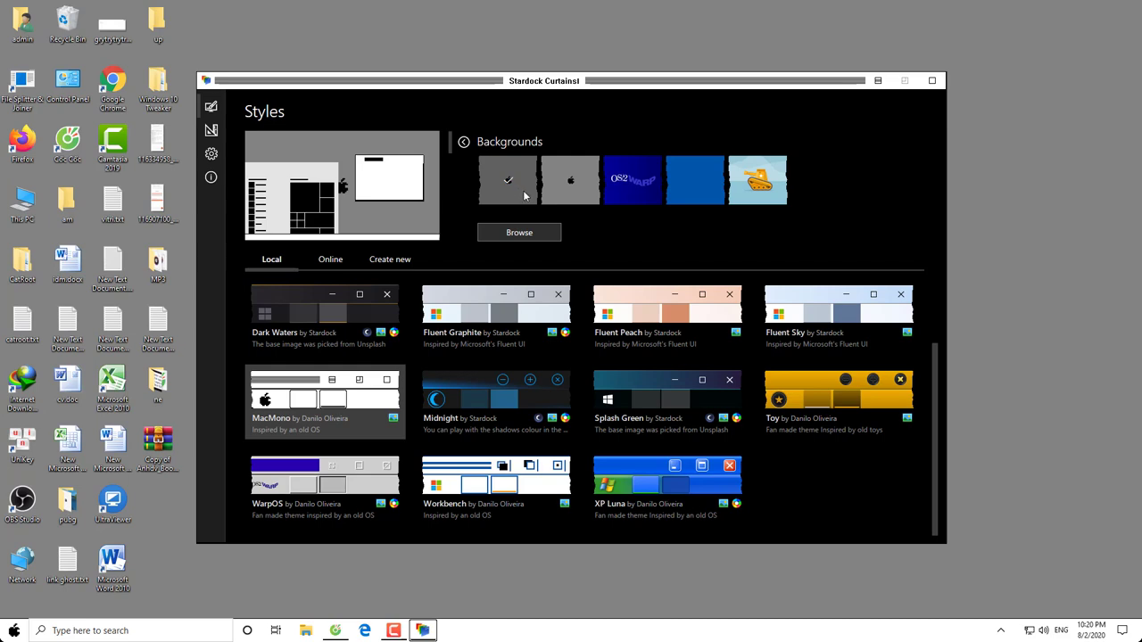
# Apply Fluent Peach with its pink desert wallpaper and expand the sidebar navigation
pyautogui.click(657, 305)
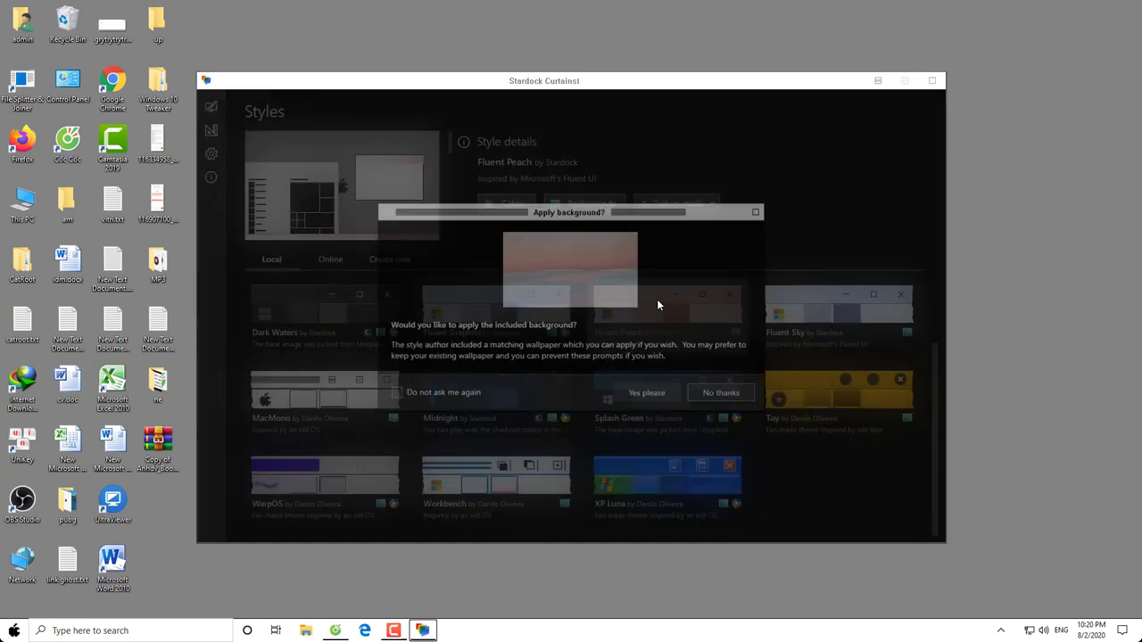
pyautogui.click(648, 395)
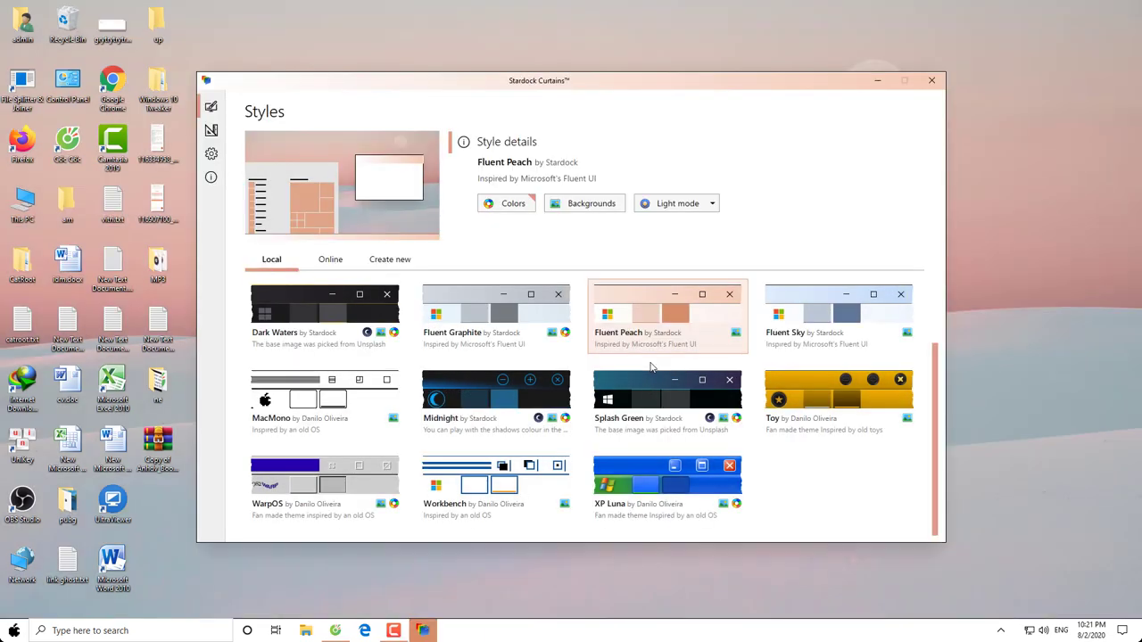
pyautogui.scroll(1, 652, 367)
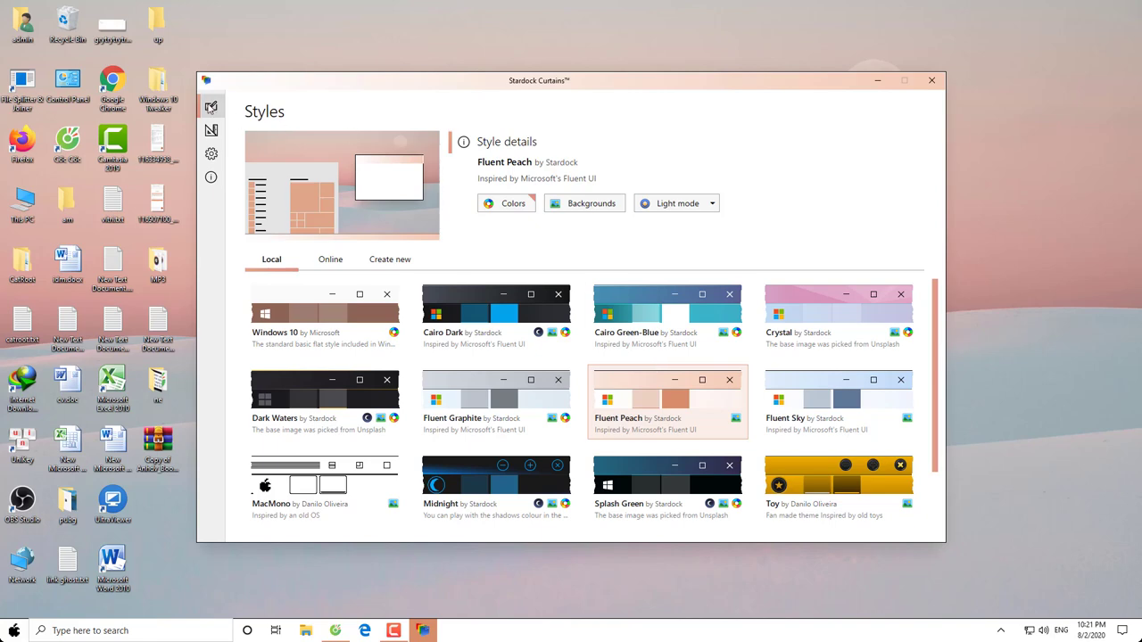
pyautogui.click(210, 107)
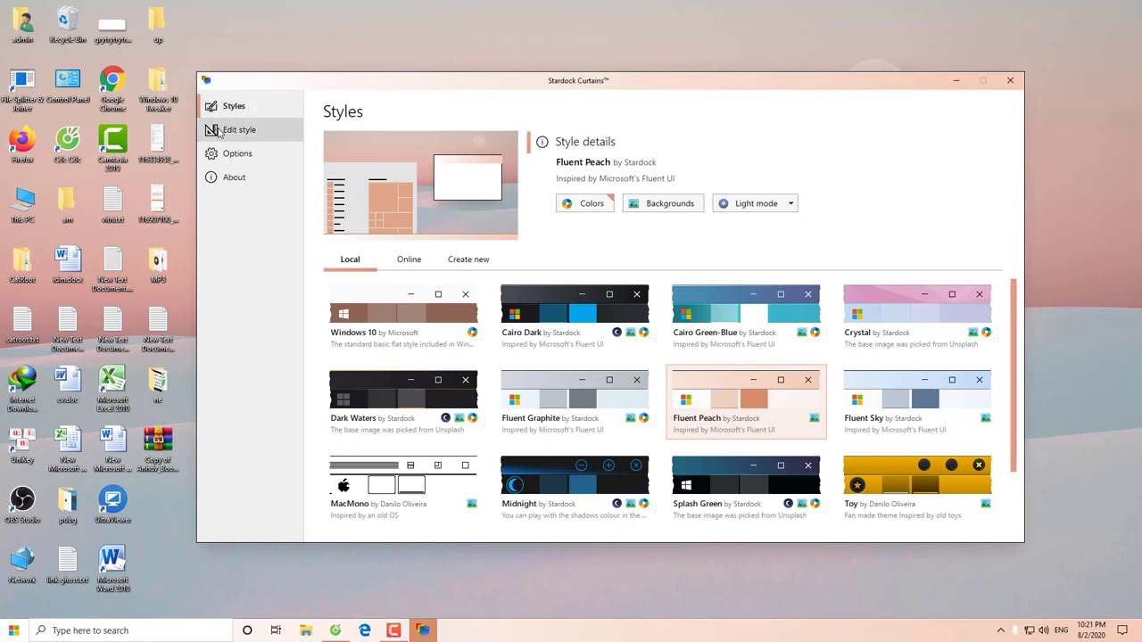
pyautogui.click(217, 131)
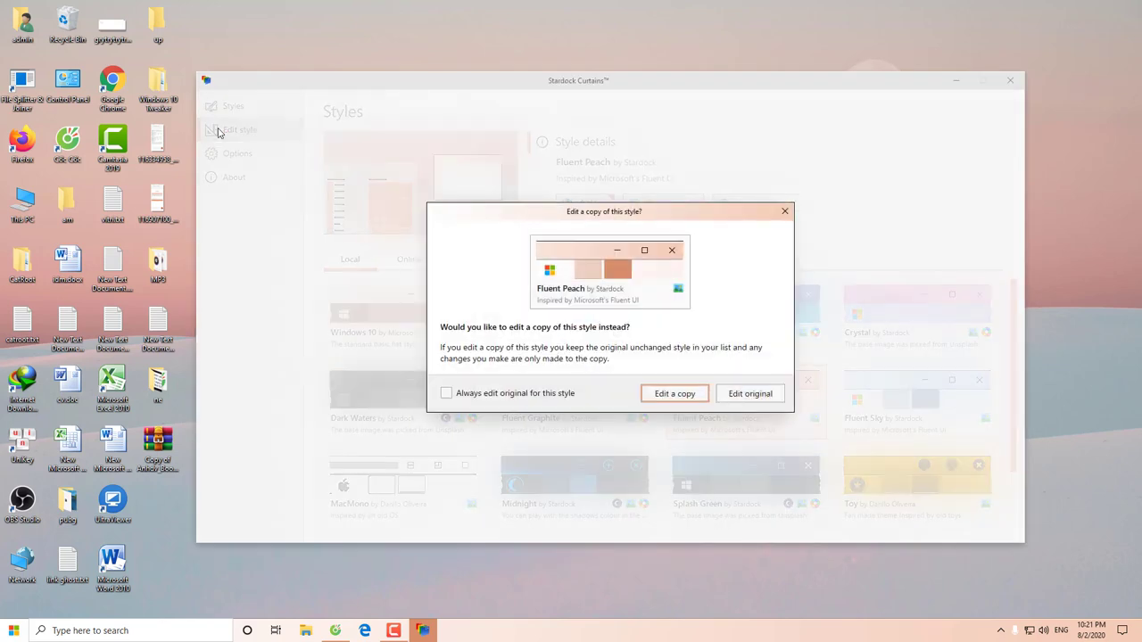
pyautogui.click(680, 393)
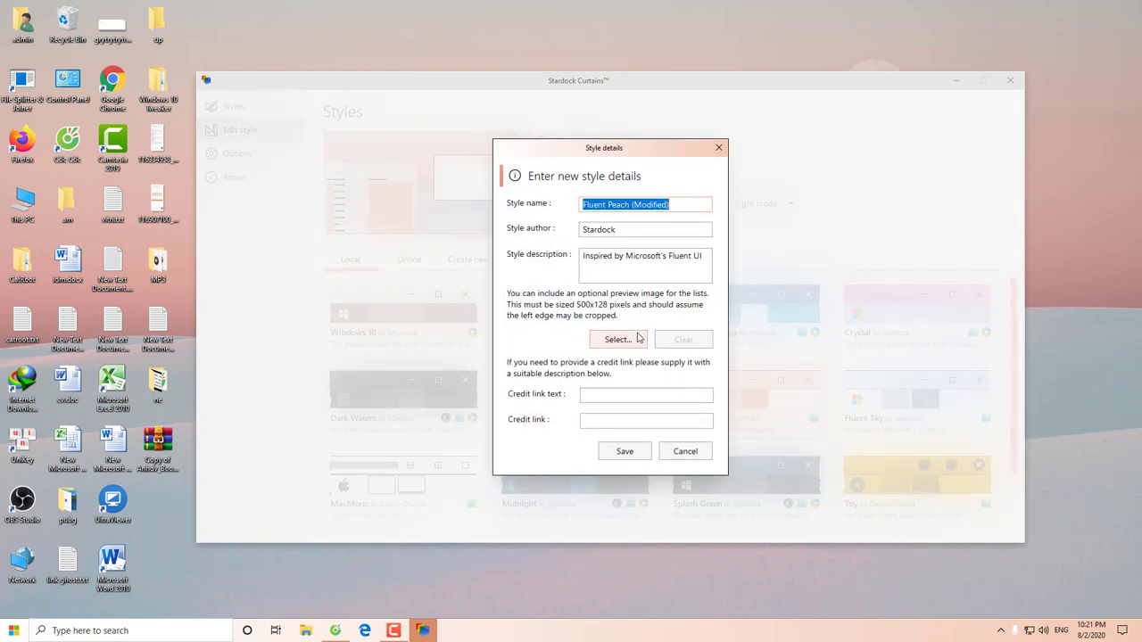
pyautogui.click(685, 450)
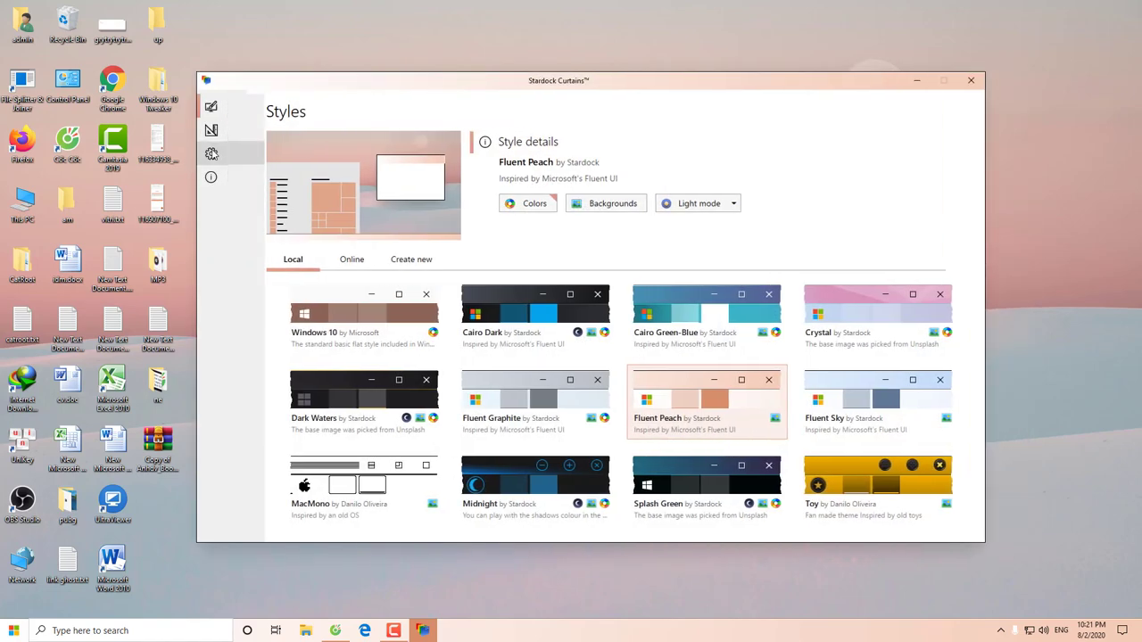
# Review the Curtains Options page, then close Curtains, leaving the Fluent Peach pink dune desktop
pyautogui.click(212, 154)
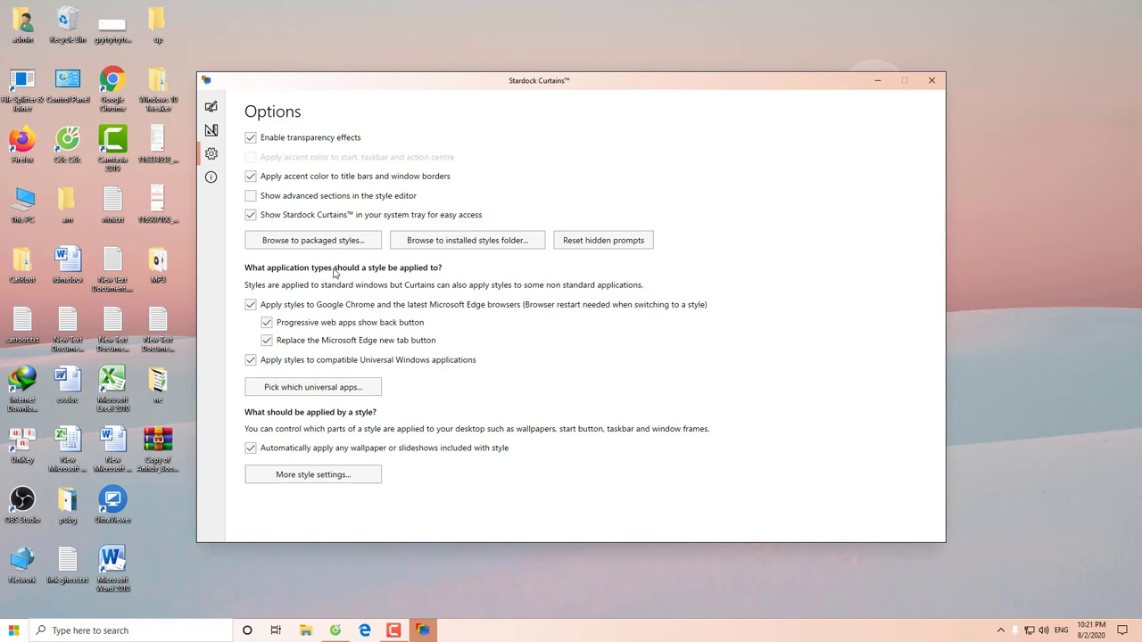
pyautogui.click(925, 79)
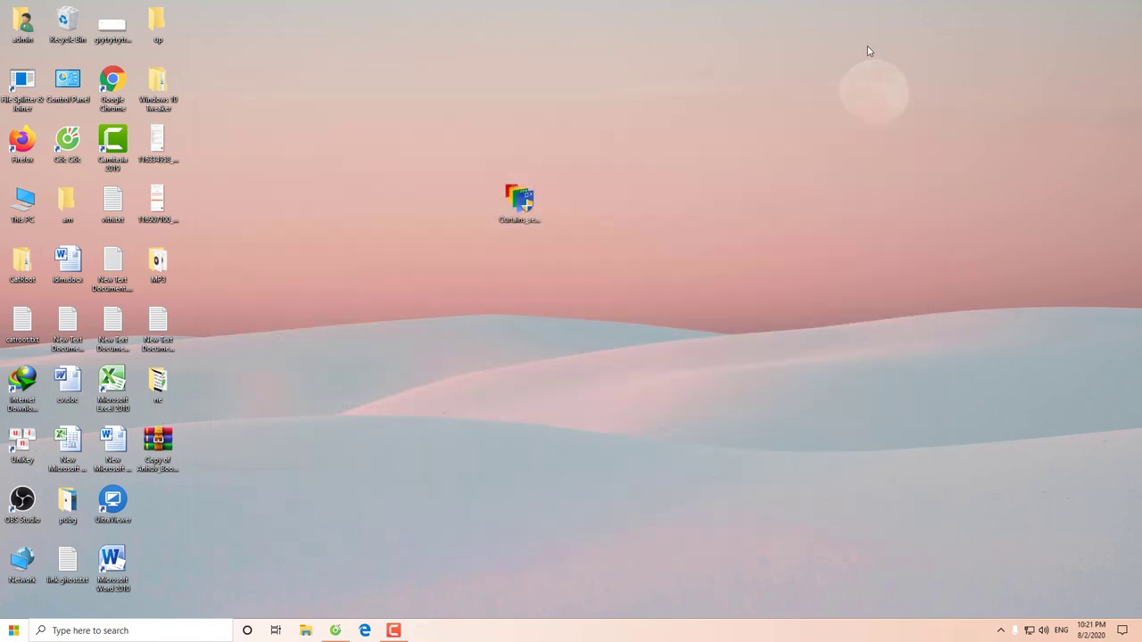